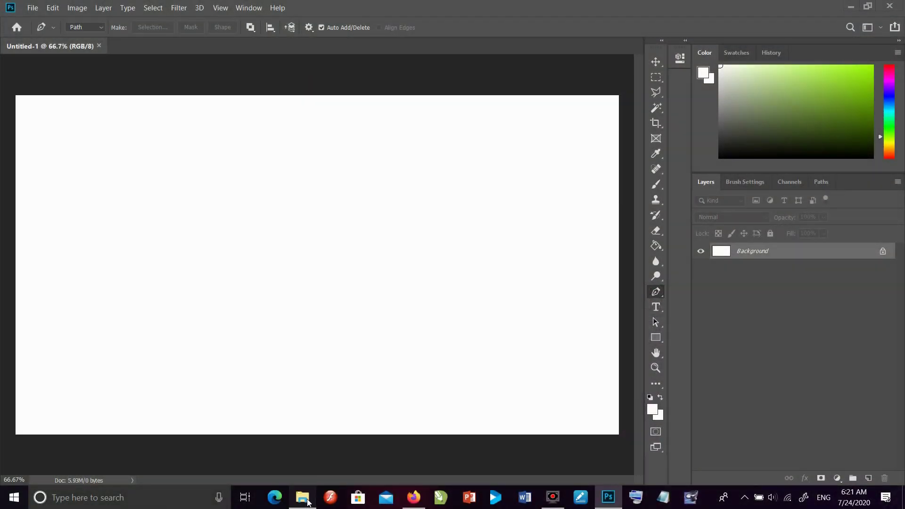
# Place the beach photo from the source folder into the blank canvas and enlarge it
pyautogui.click(313, 501)
pyautogui.click(143, 148)
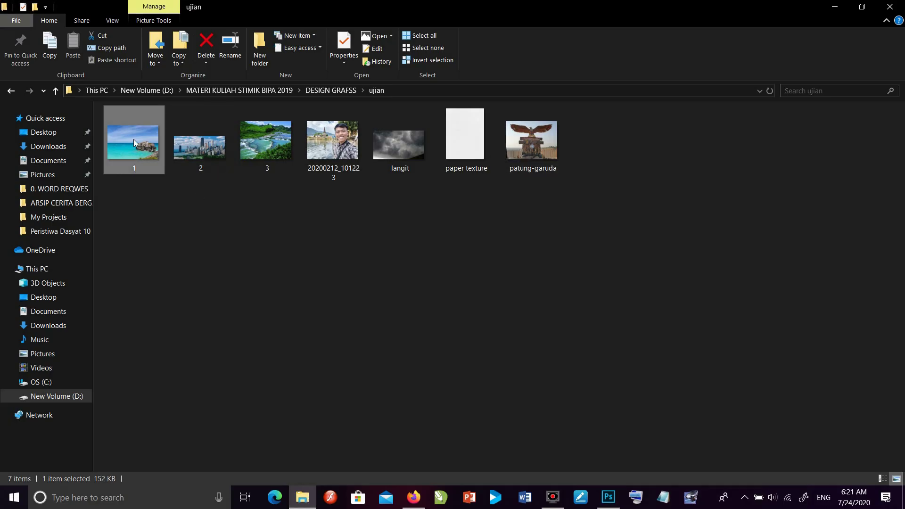
pyautogui.moveTo(134, 140)
pyautogui.mouseDown()
pyautogui.moveTo(601, 338)
pyautogui.moveTo(331, 198)
pyautogui.mouseUp()
pyautogui.moveTo(467, 164); pyautogui.dragTo(586, 97)
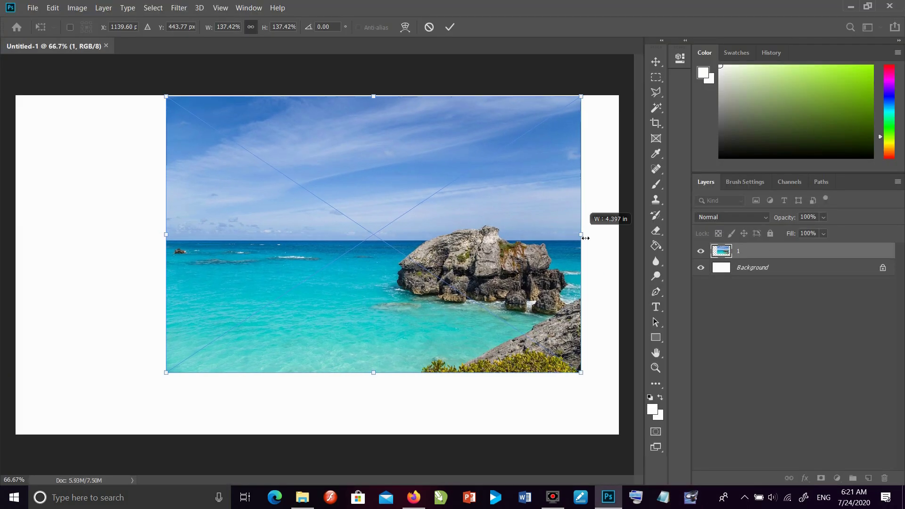
pyautogui.moveTo(585, 236)
pyautogui.mouseDown()
pyautogui.moveTo(607, 234)
pyautogui.moveTo(415, 294)
pyautogui.moveTo(548, 287)
pyautogui.mouseUp()
pyautogui.press('Return')
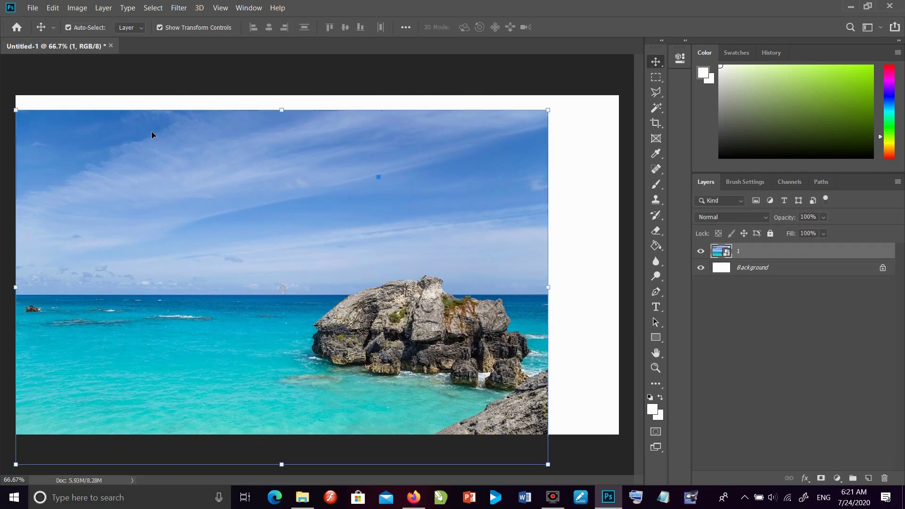
# Reposition the beach photo and stretch it to fill the whole canvas
pyautogui.moveTo(151, 134); pyautogui.dragTo(169, 120)
pyautogui.hotkey('ctrl', 't')
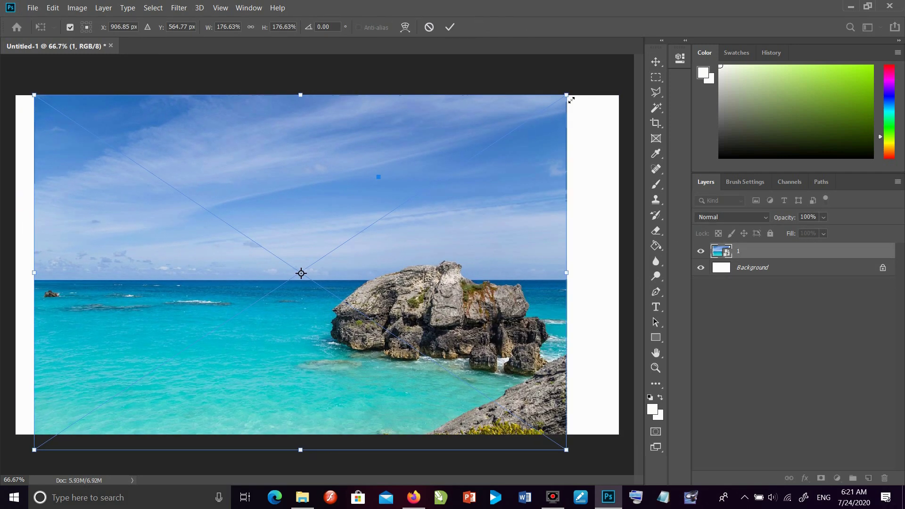
pyautogui.moveTo(571, 100); pyautogui.dragTo(589, 151)
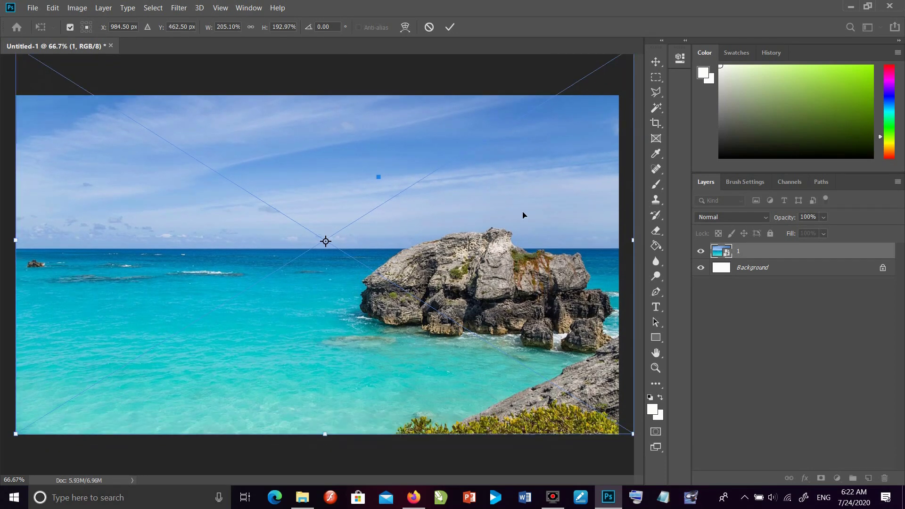
pyautogui.press('Return')
# Rasterize the beach photo layer and rename it 'baghround'
pyautogui.rightClick(783, 251)
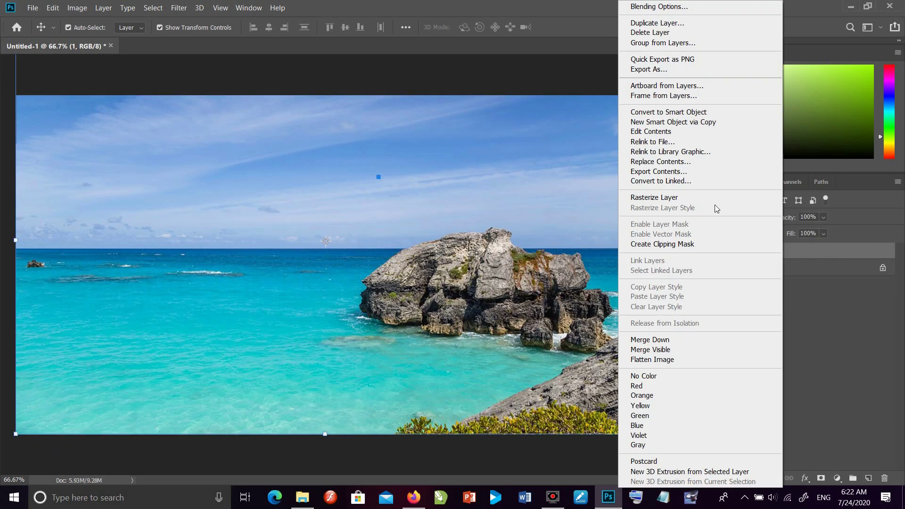
pyautogui.click(683, 194)
pyautogui.doubleClick(768, 251)
pyautogui.press('Escape')
pyautogui.rightClick(742, 254)
pyautogui.press('Escape')
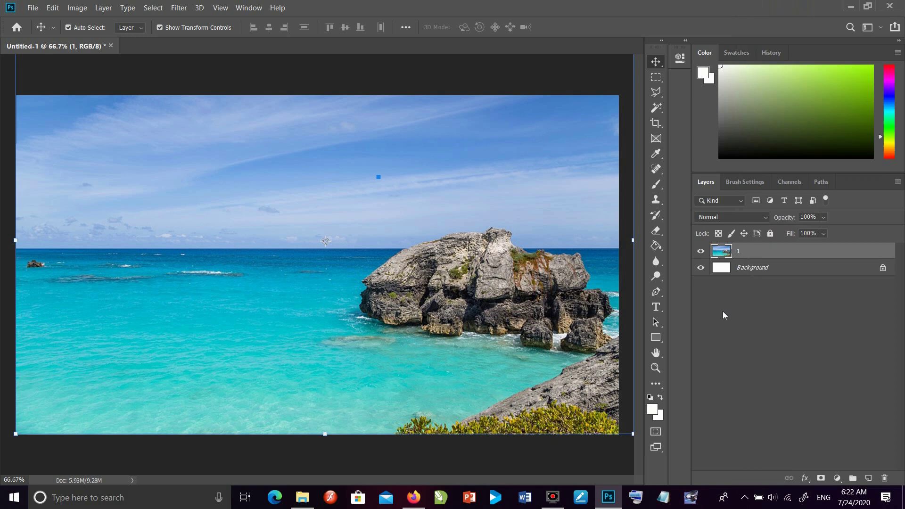
pyautogui.doubleClick(739, 250)
pyautogui.write('baghround')
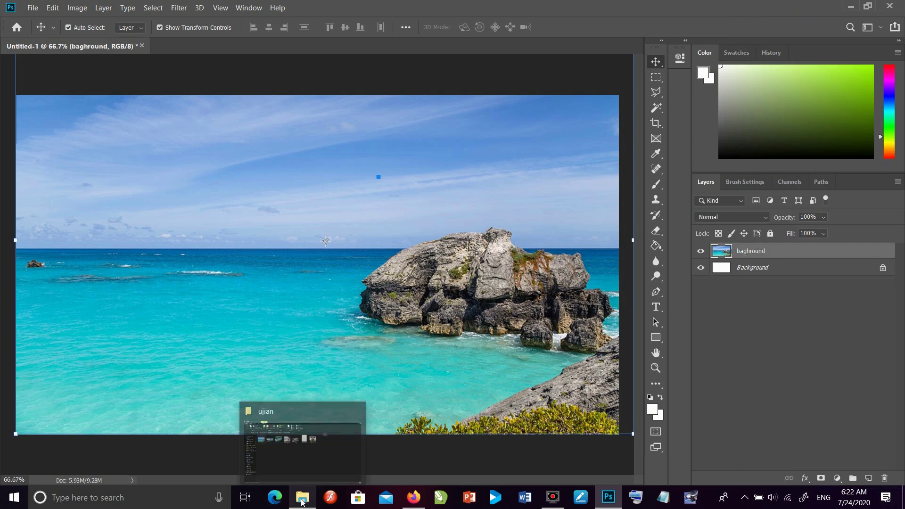
pyautogui.click(302, 498)
# Open river valley photo 3 and trace the green hills' outline with the Pen tool
pyautogui.moveTo(266, 140); pyautogui.dragTo(220, 49)
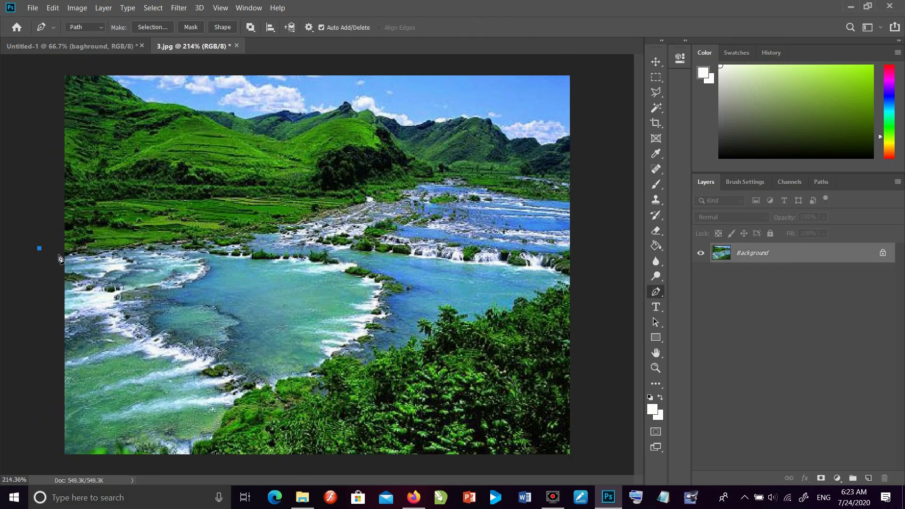
pyautogui.moveTo(78, 251); pyautogui.dragTo(108, 253)
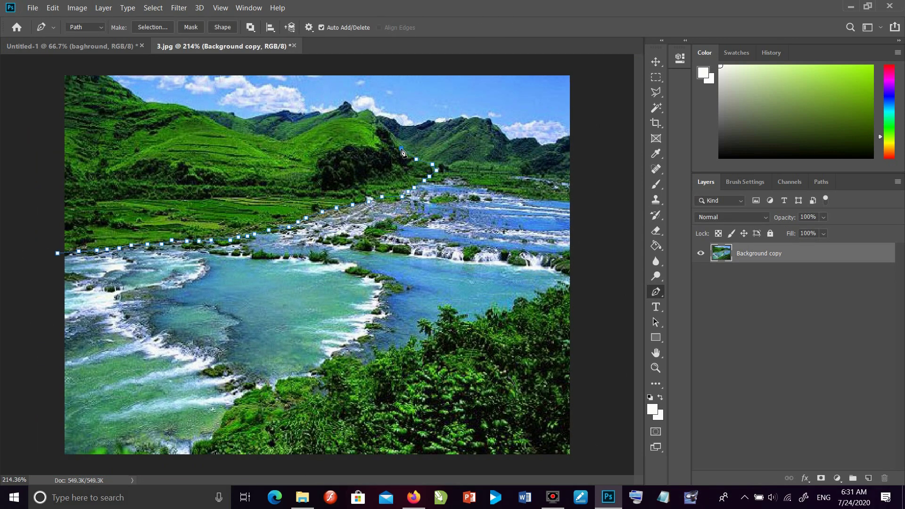
pyautogui.scroll(5, 347, 107)
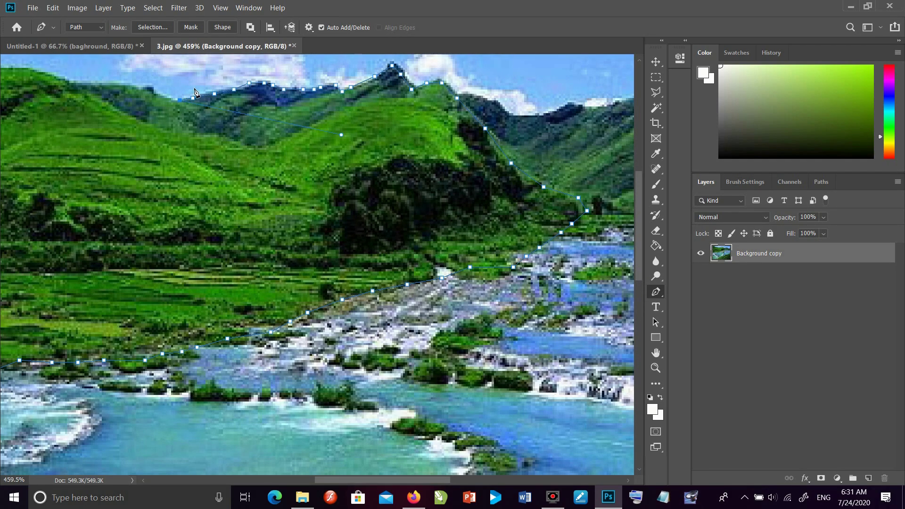
pyautogui.moveTo(154, 97); pyautogui.dragTo(456, 188)
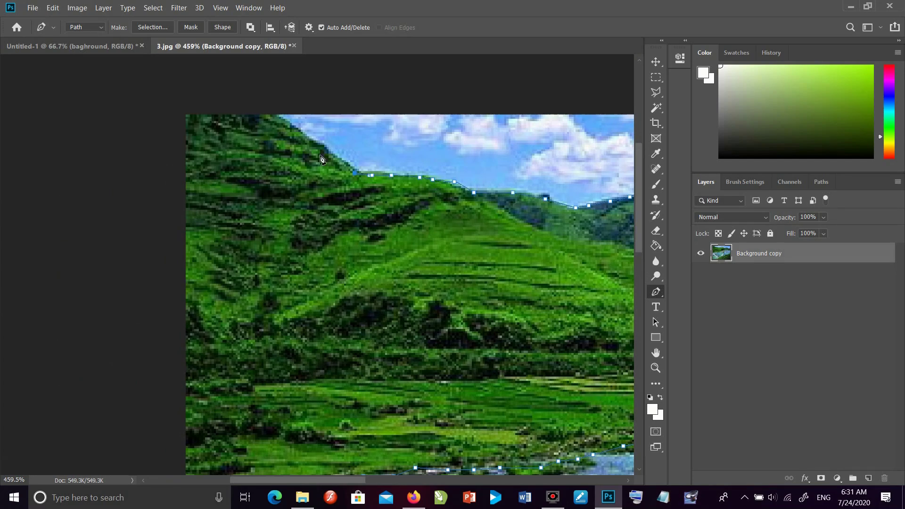
pyautogui.scroll(-5, 230, 95)
pyautogui.click(137, 202)
pyautogui.scroll(-3, 138, 189)
# Turn the hills path into a selection, copy it to a new layer, and delete the original
pyautogui.rightClick(179, 147)
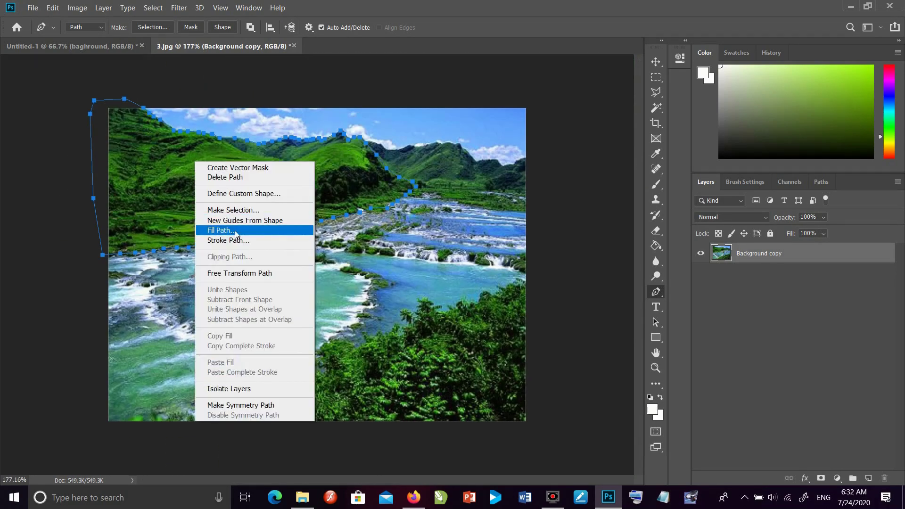
pyautogui.click(217, 200)
pyautogui.click(514, 125)
pyautogui.hotkey('ctrl', 'j')
pyautogui.moveTo(759, 269); pyautogui.dragTo(885, 478)
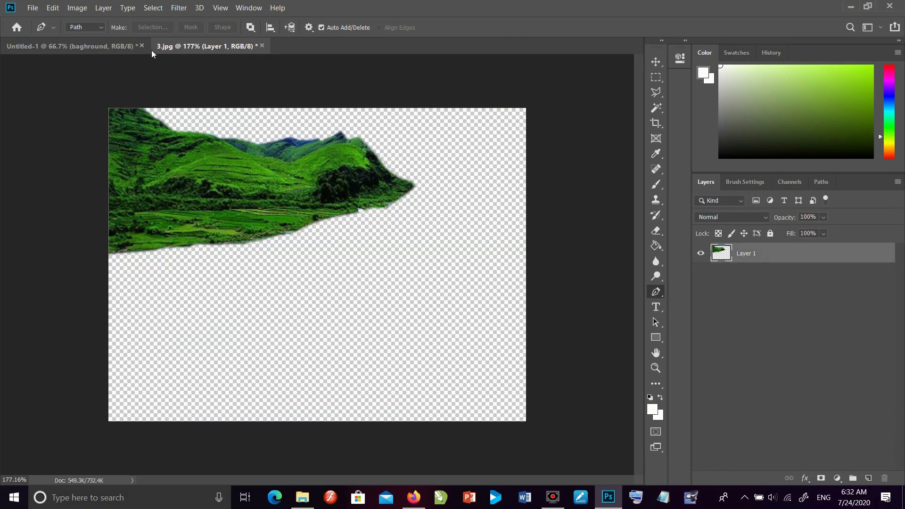
# Float the hills document and move the cut-out hills into the beach scene
pyautogui.moveTo(222, 46); pyautogui.dragTo(216, 163)
pyautogui.press('v')
pyautogui.moveTo(283, 222)
pyautogui.mouseDown()
pyautogui.moveTo(82, 146)
pyautogui.moveTo(106, 301)
pyautogui.mouseUp()
# Scale and skew the green hills along the scene's left side, sloping toward the rock
pyautogui.click(522, 169)
pyautogui.hotkey('ctrl', 't')
pyautogui.moveTo(187, 264)
pyautogui.mouseDown()
pyautogui.moveTo(362, 136)
pyautogui.moveTo(434, 137)
pyautogui.mouseUp()
pyautogui.moveTo(236, 226); pyautogui.dragTo(160, 245)
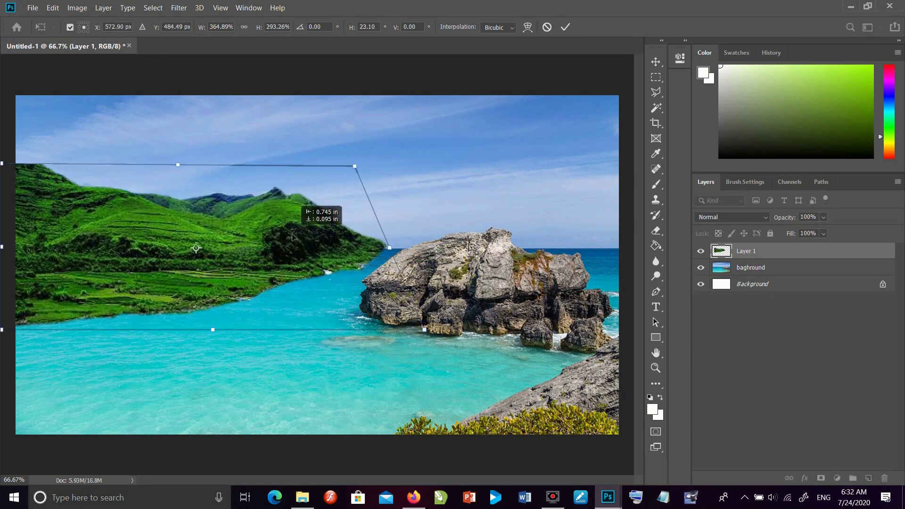
pyautogui.moveTo(353, 166)
pyautogui.mouseDown()
pyautogui.moveTo(279, 214)
pyautogui.moveTo(283, 187)
pyautogui.mouseUp()
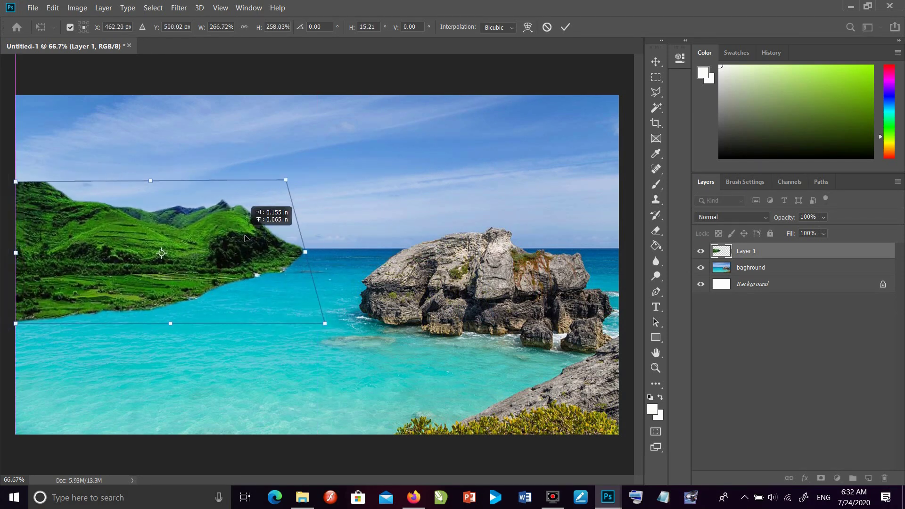
pyautogui.moveTo(228, 244); pyautogui.dragTo(240, 241)
pyautogui.moveTo(285, 183); pyautogui.dragTo(298, 173)
pyautogui.moveTo(76, 246)
pyautogui.mouseDown()
pyautogui.moveTo(156, 246)
pyautogui.moveTo(157, 285)
pyautogui.moveTo(77, 251)
pyautogui.mouseUp()
pyautogui.moveTo(303, 182)
pyautogui.mouseDown()
pyautogui.moveTo(363, 126)
pyautogui.moveTo(340, 182)
pyautogui.moveTo(252, 156)
pyautogui.moveTo(321, 180)
pyautogui.moveTo(350, 172)
pyautogui.moveTo(348, 158)
pyautogui.moveTo(324, 173)
pyautogui.mouseUp()
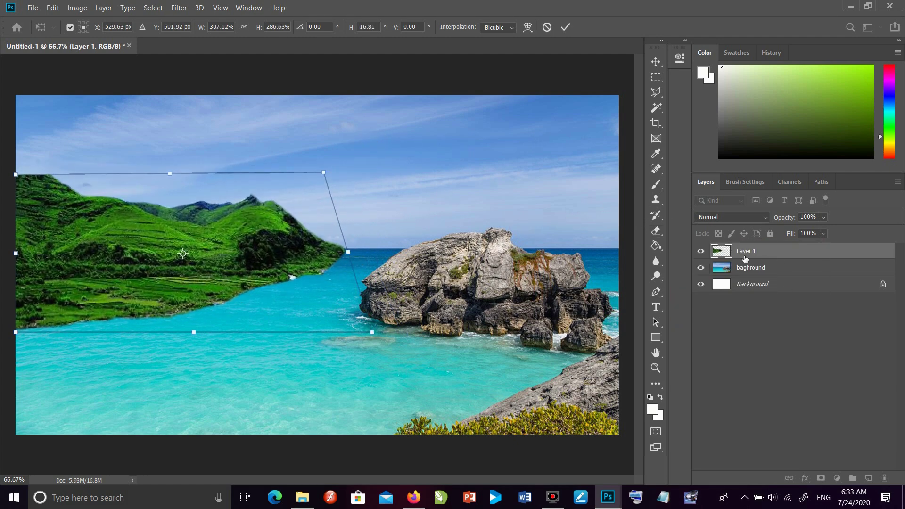
pyautogui.press('Return')
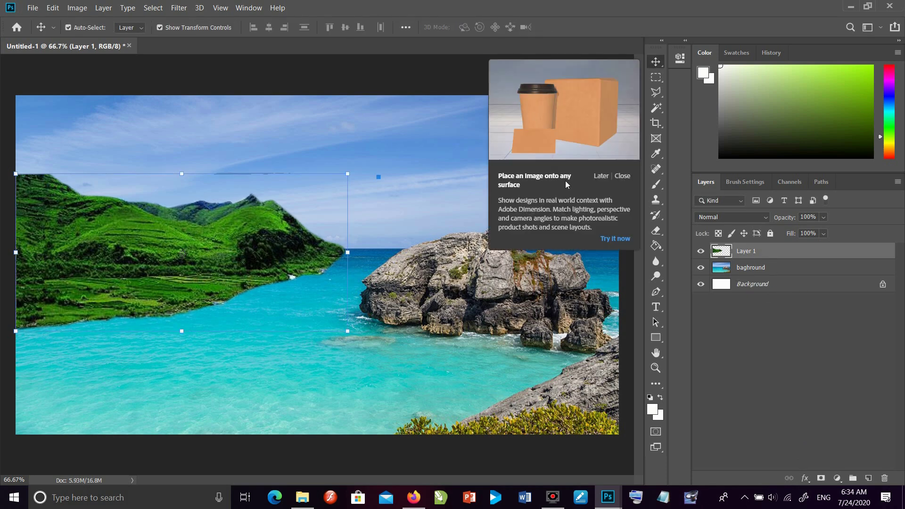
pyautogui.press('m')
pyautogui.click(837, 478)
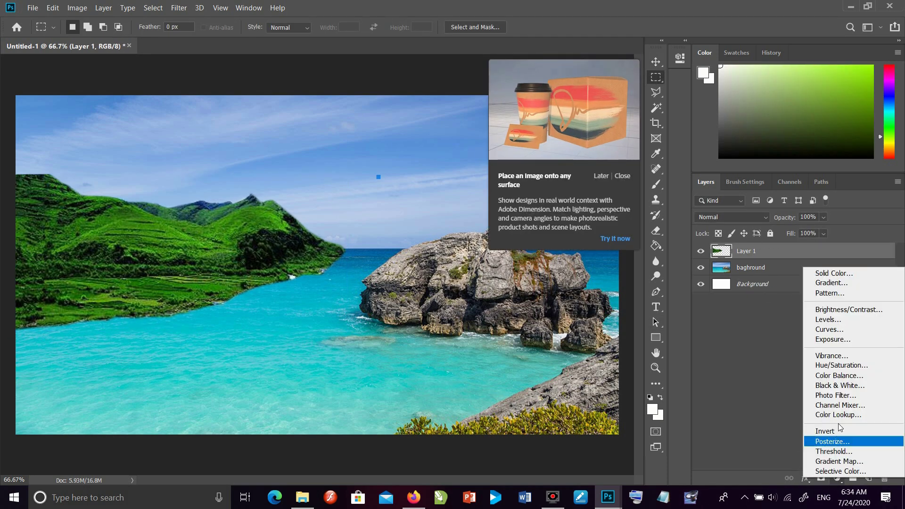
pyautogui.click(830, 410)
pyautogui.click(647, 253)
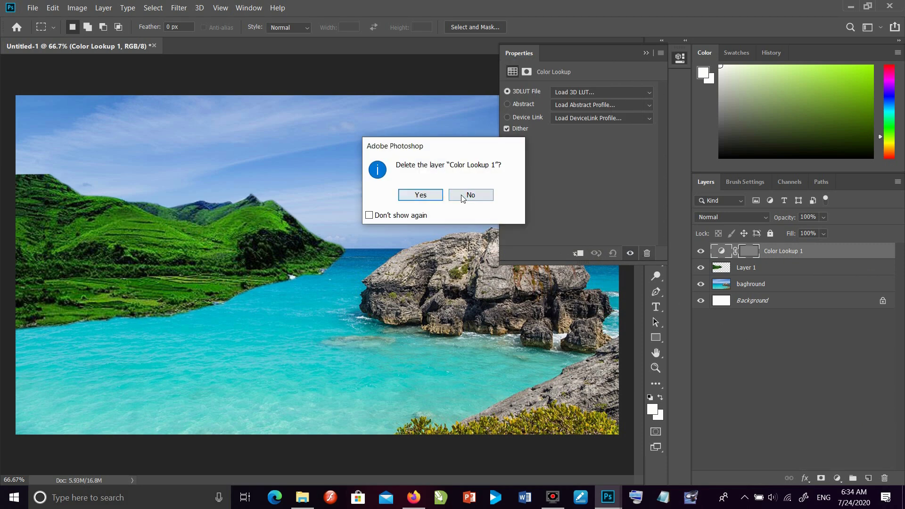
pyautogui.click(486, 194)
pyautogui.press('Delete')
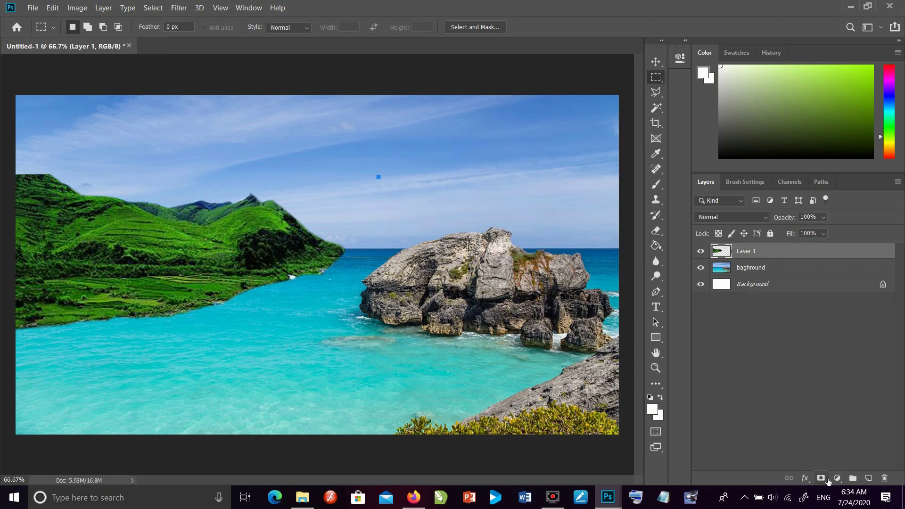
pyautogui.click(837, 478)
pyautogui.click(829, 409)
pyautogui.click(576, 93)
pyautogui.click(587, 190)
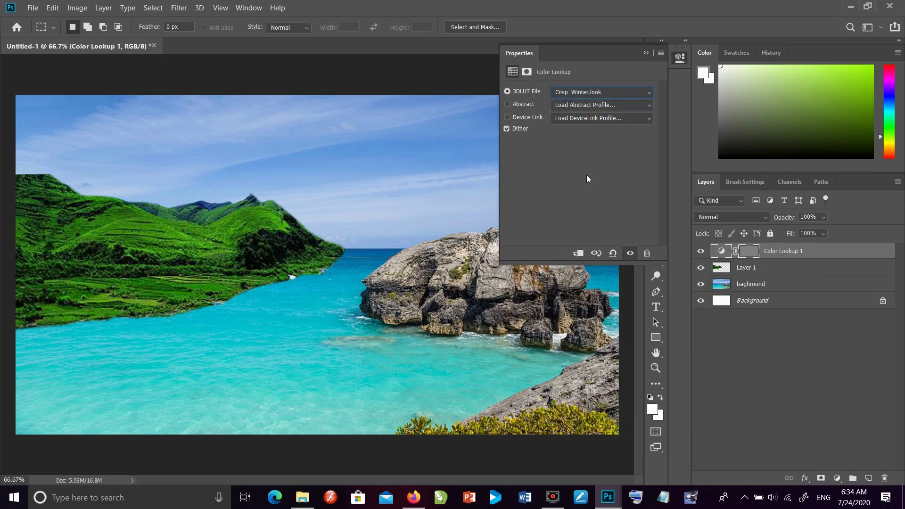
pyautogui.click(576, 94)
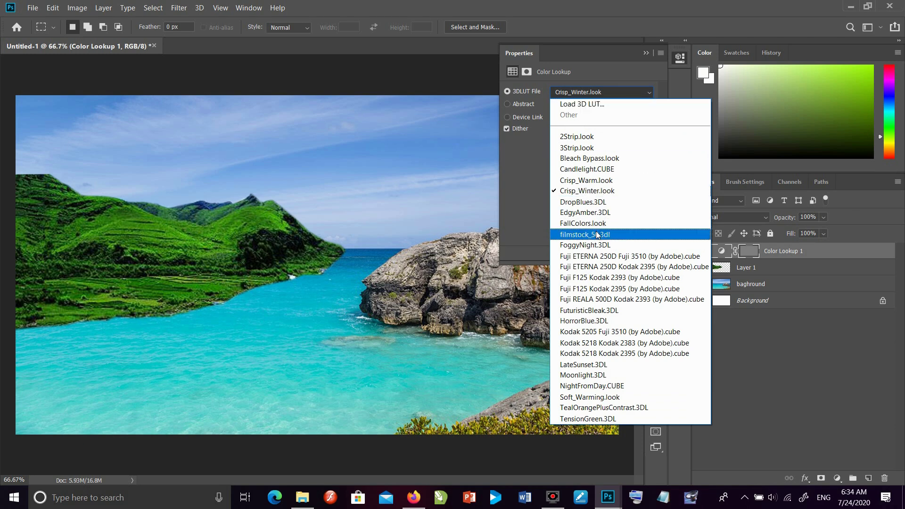
pyautogui.click(584, 223)
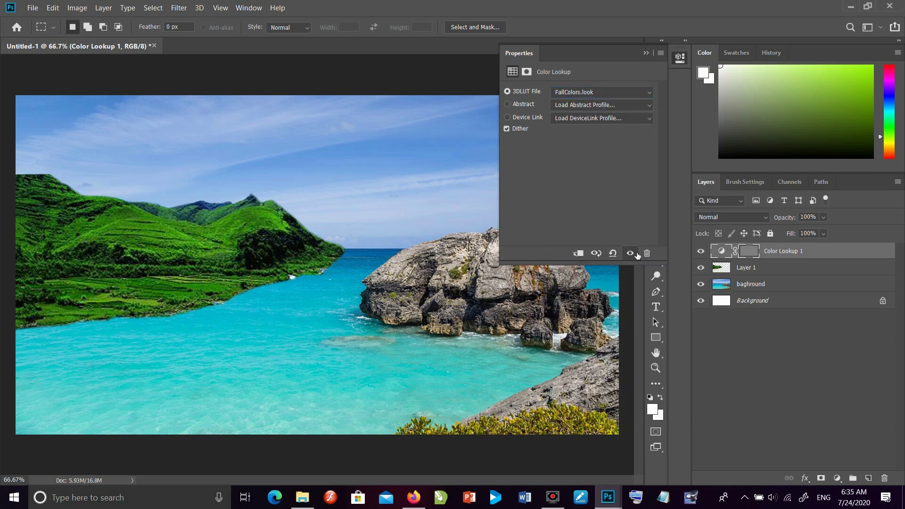
pyautogui.click(608, 92)
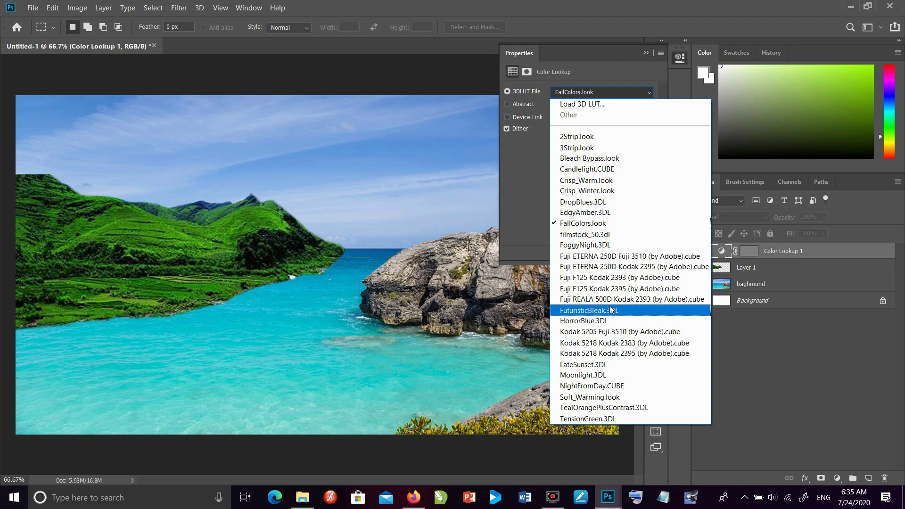
pyautogui.click(610, 235)
pyautogui.click(646, 54)
pyautogui.press('Delete')
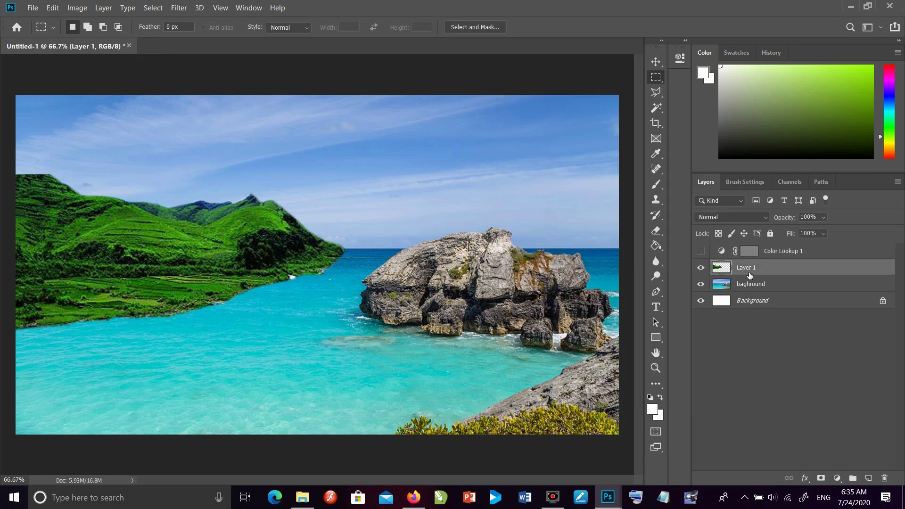
pyautogui.hotkey('ctrl', 'z')
pyautogui.press('Delete')
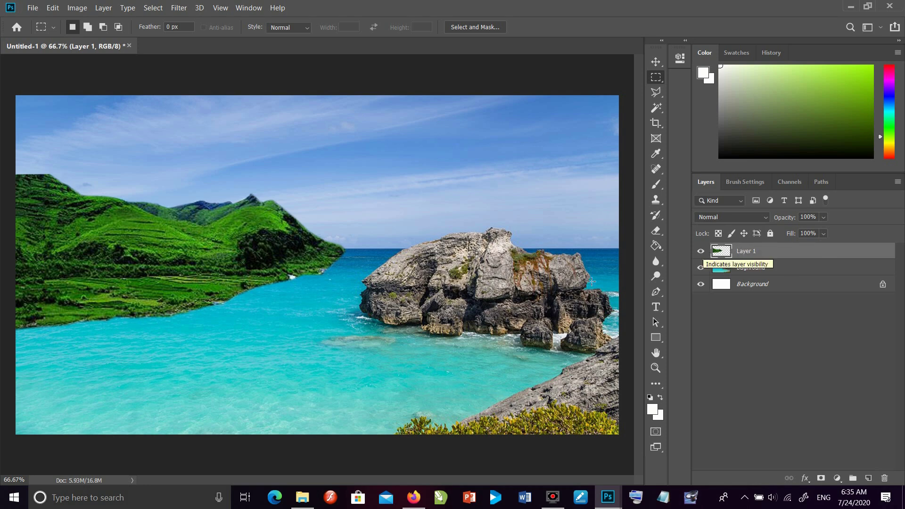
pyautogui.press('b')
# Try blue and lavender paint colours and add a new empty layer below Layer 1
pyautogui.click(890, 96)
pyautogui.click(740, 100)
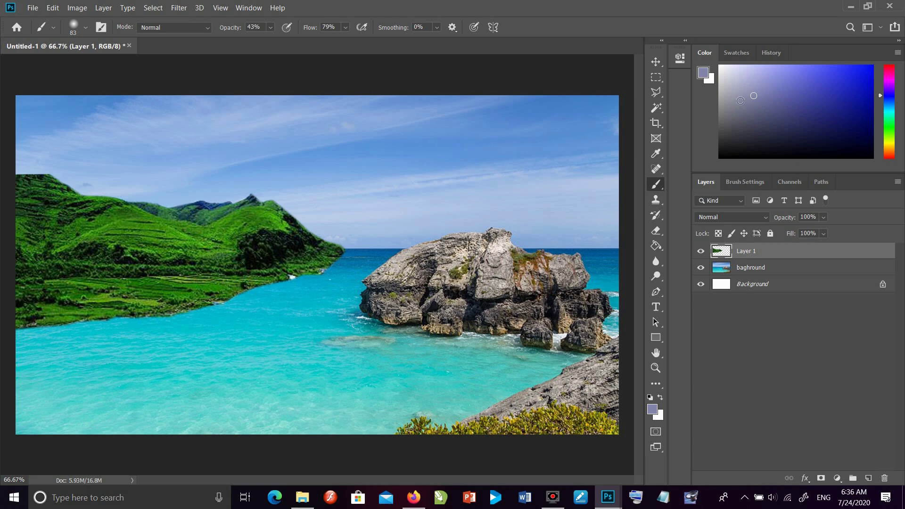
pyautogui.click(736, 69)
pyautogui.keyDown('ctrl'); pyautogui.click(869, 478); pyautogui.keyUp('ctrl')
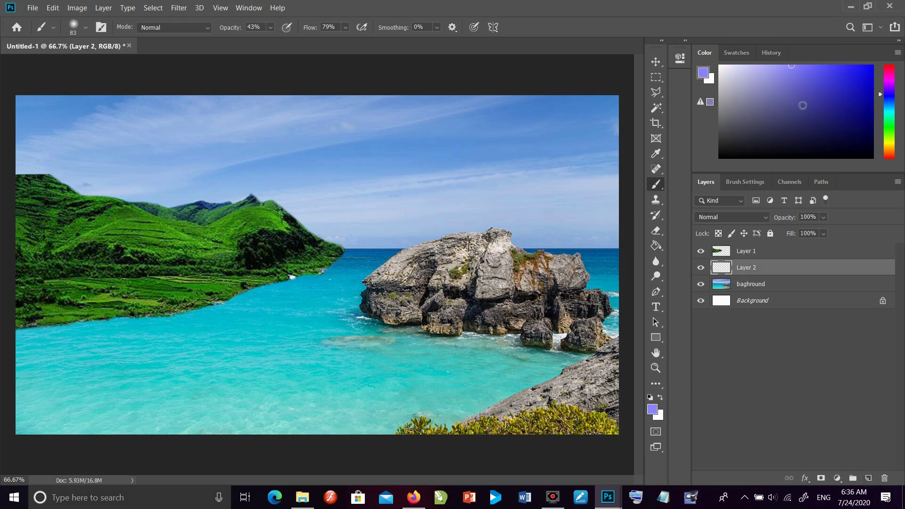
# Brush green along the hills' shoreline toward the rock, then open city skyline image 2
pyautogui.moveTo(889, 95); pyautogui.dragTo(889, 128)
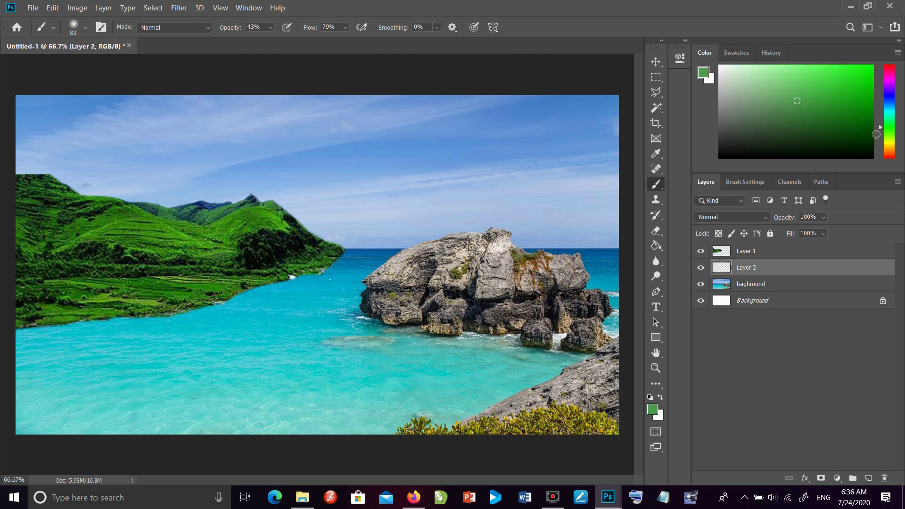
pyautogui.moveTo(28, 338); pyautogui.dragTo(303, 284)
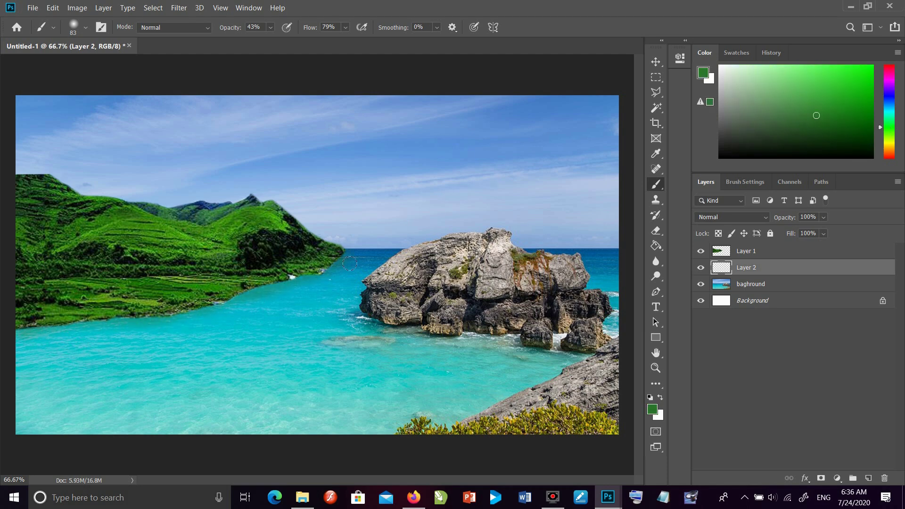
pyautogui.moveTo(31, 339); pyautogui.dragTo(266, 297)
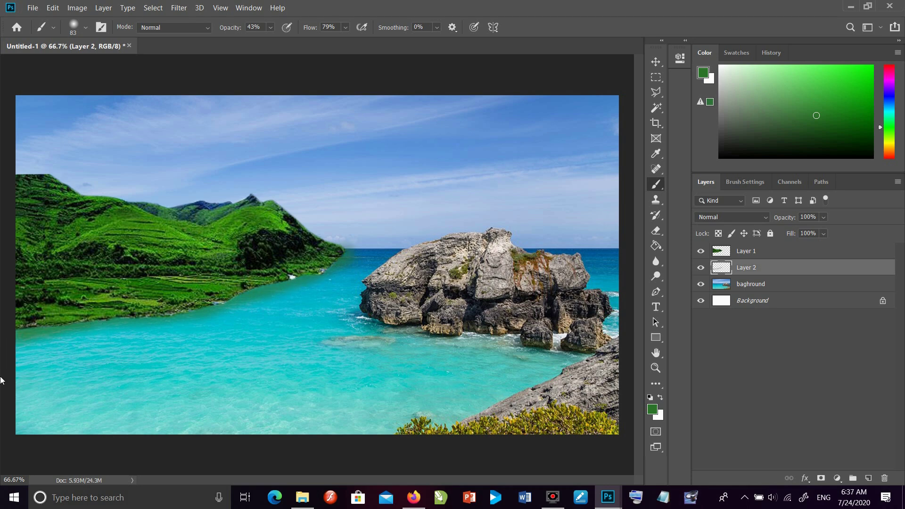
pyautogui.click(302, 498)
pyautogui.moveTo(201, 146)
pyautogui.mouseDown()
pyautogui.moveTo(590, 400)
pyautogui.moveTo(274, 52)
pyautogui.mouseUp()
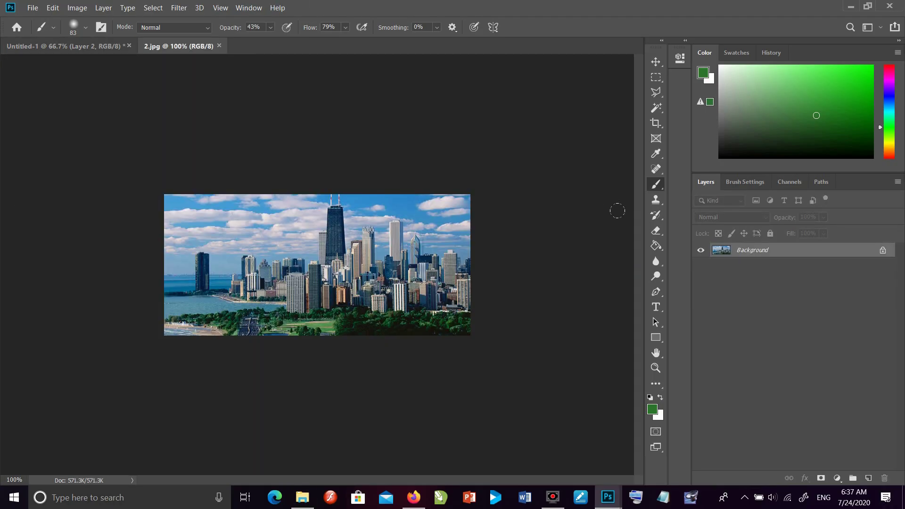
# Flip the skyline photo horizontally and duplicate its layer
pyautogui.press('v')
pyautogui.moveTo(93, 59); pyautogui.dragTo(93, 47)
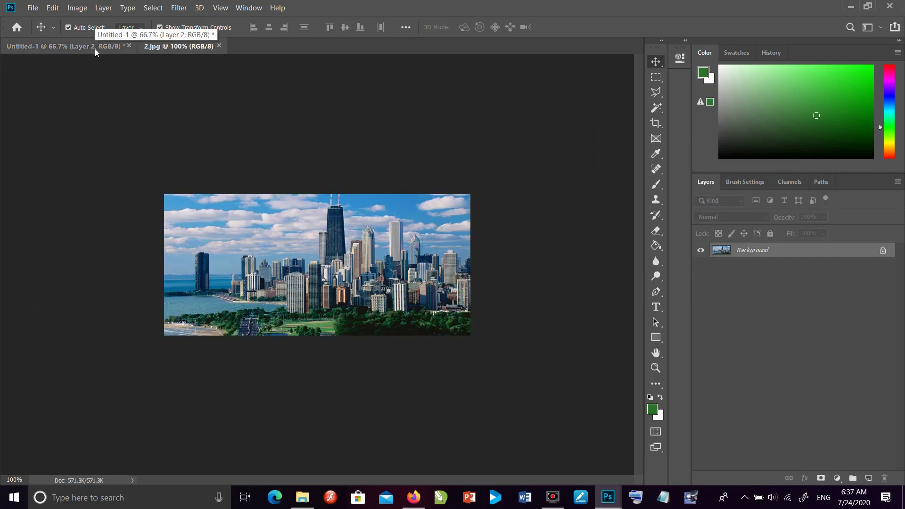
pyautogui.keyDown('alt'); pyautogui.scroll(4, 545, 243); pyautogui.keyUp('alt')
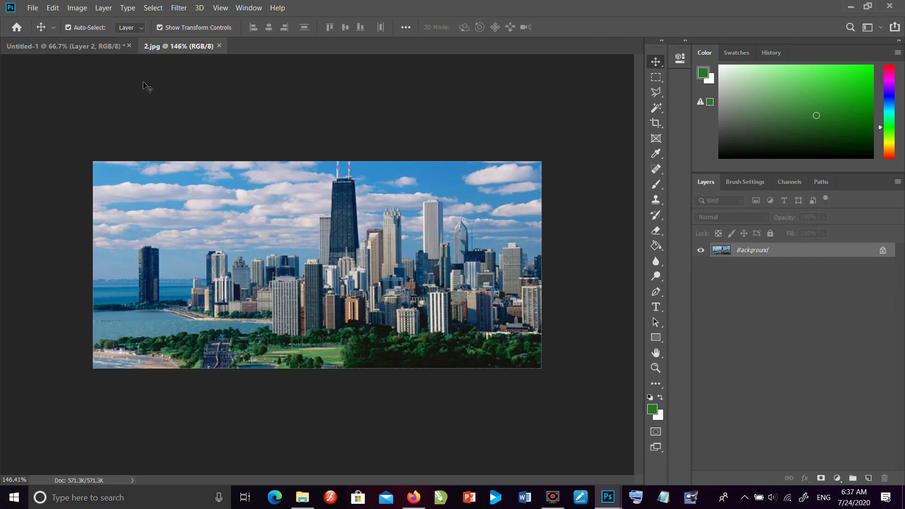
pyautogui.click(77, 8)
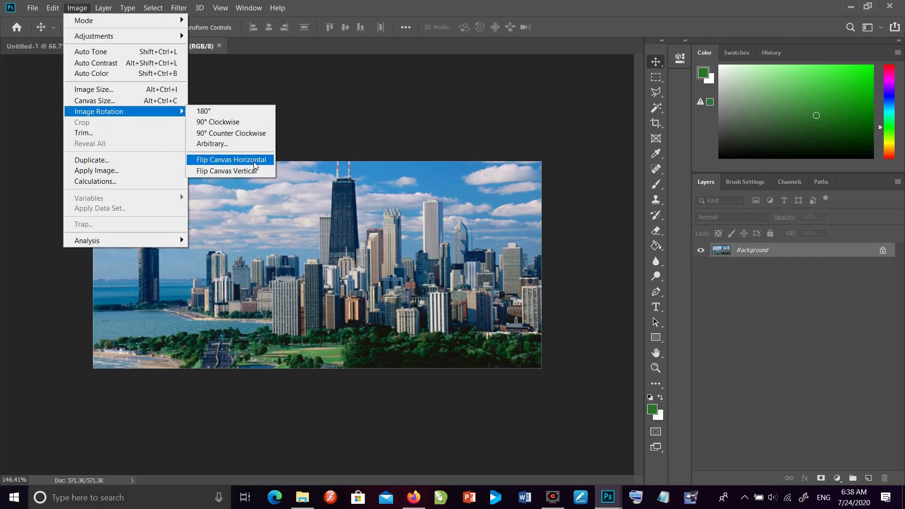
pyautogui.click(226, 162)
pyautogui.keyDown('alt'); pyautogui.scroll(2, 488, 293); pyautogui.keyUp('alt')
pyautogui.hotkey('ctrl', 'j')
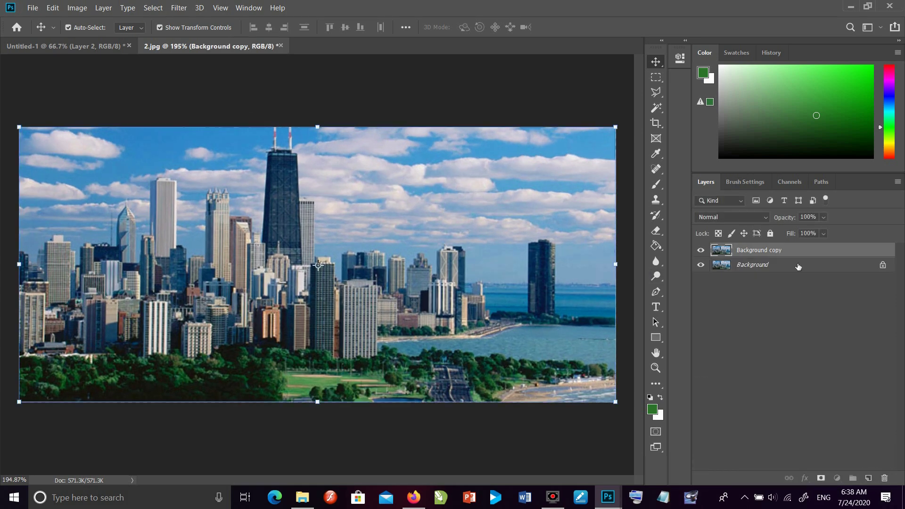
# Polygonal-lasso the sky patch beside the lone tower and delete it
pyautogui.press('l')
pyautogui.keyDown('alt'); pyautogui.scroll(1, 598, 293); pyautogui.keyUp('alt')
pyautogui.keyDown('alt'); pyautogui.scroll(1, 596, 289); pyautogui.keyUp('alt')
pyautogui.click(556, 148)
pyautogui.click(625, 197)
pyautogui.click(607, 327)
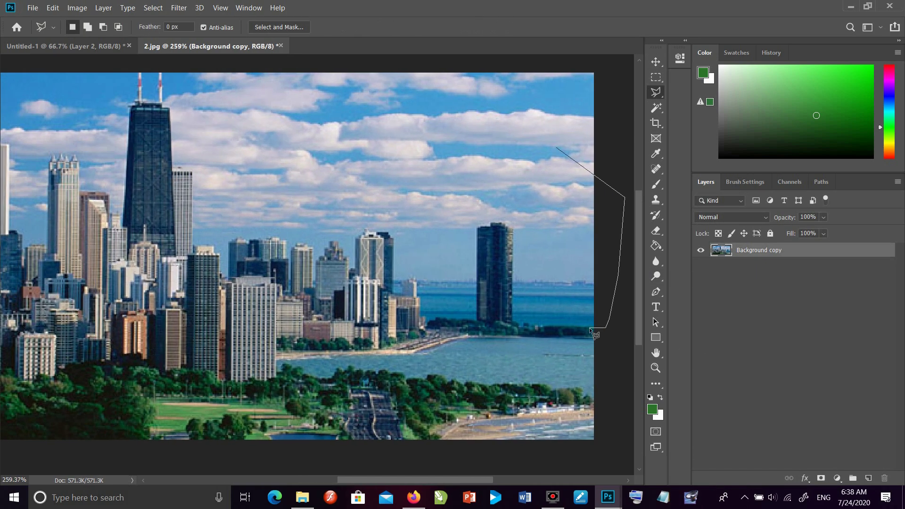
pyautogui.click(514, 325)
pyautogui.click(514, 230)
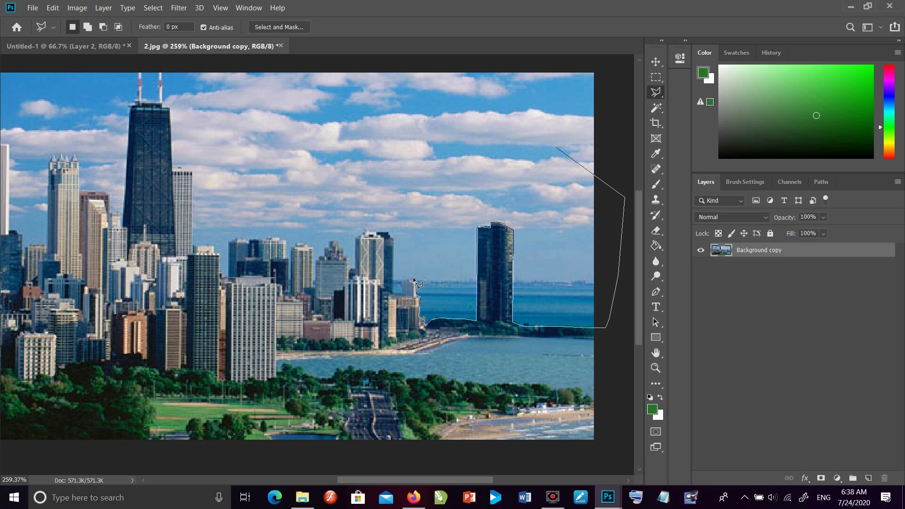
pyautogui.click(395, 295)
pyautogui.click(401, 179)
pyautogui.click(455, 145)
pyautogui.click(556, 147)
pyautogui.press('Delete')
# Outline and delete the middle sky and the upper-left sky near the tallest tower
pyautogui.click(296, 112)
pyautogui.click(438, 109)
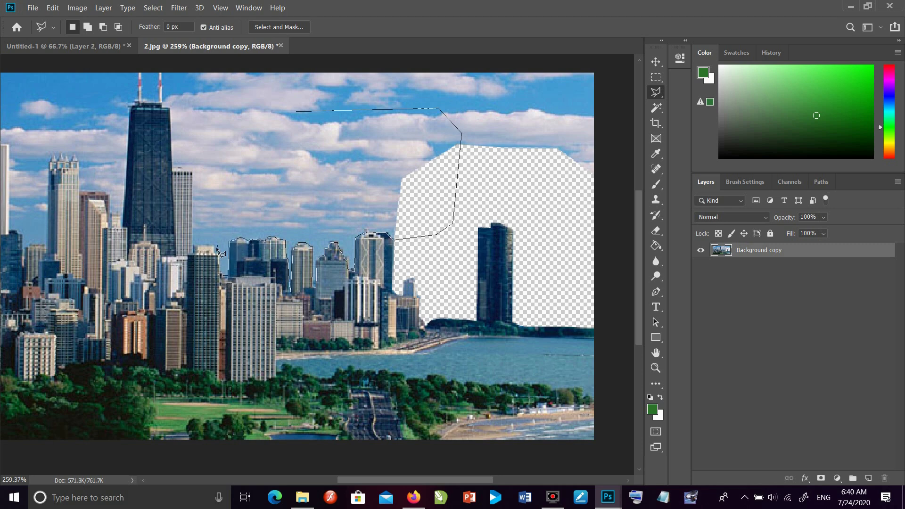
pyautogui.doubleClick(169, 107)
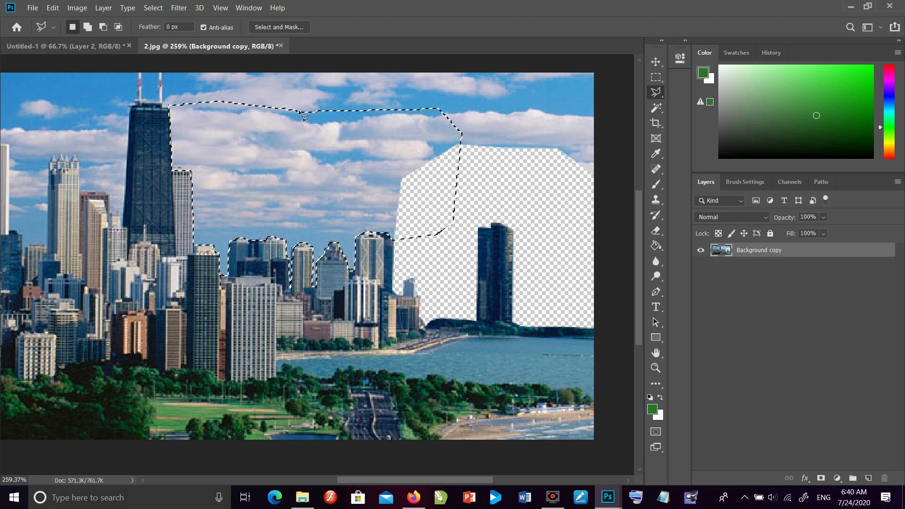
pyautogui.press('Delete')
pyautogui.click(202, 67)
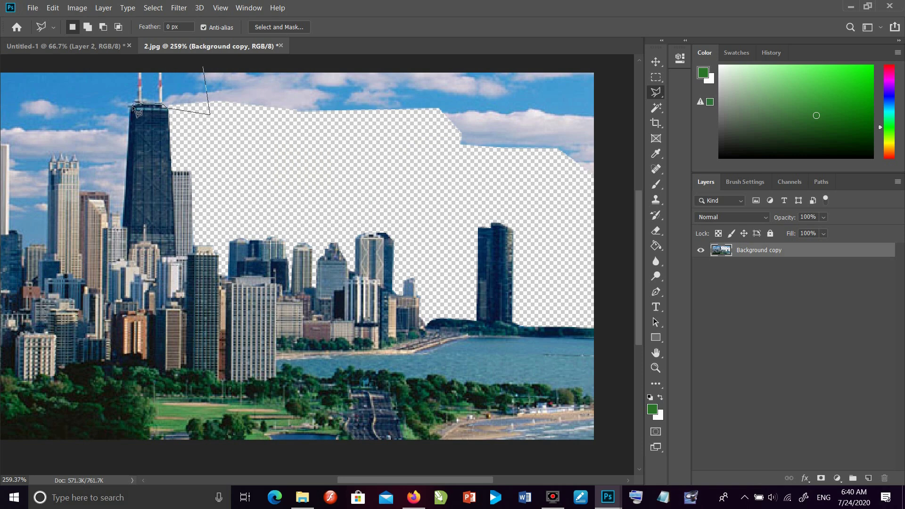
pyautogui.press('BackSpace')
pyautogui.press('BackSpace')
pyautogui.press('BackSpace')
pyautogui.scroll(1, 86, 75)
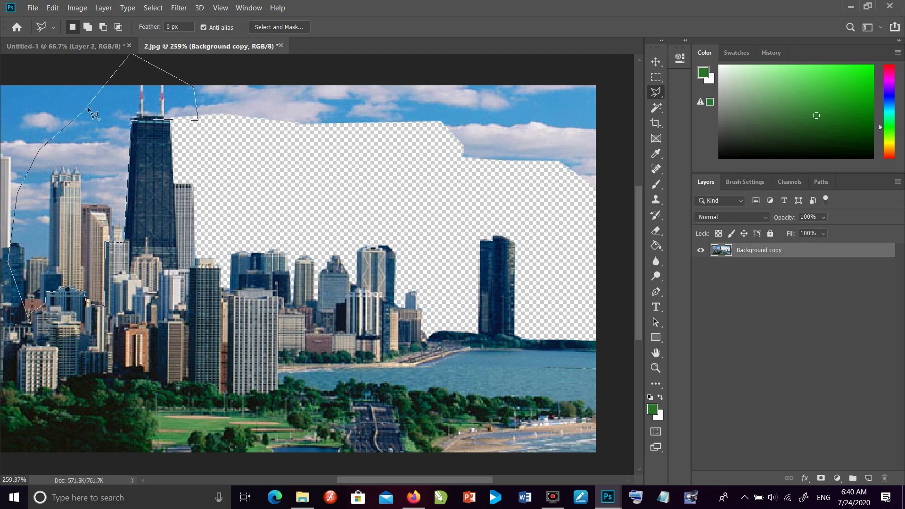
pyautogui.click(86, 106)
pyautogui.press('Delete')
# Outline and delete the left-side sky and far-left edge pixels along the tree line
pyautogui.click(25, 285)
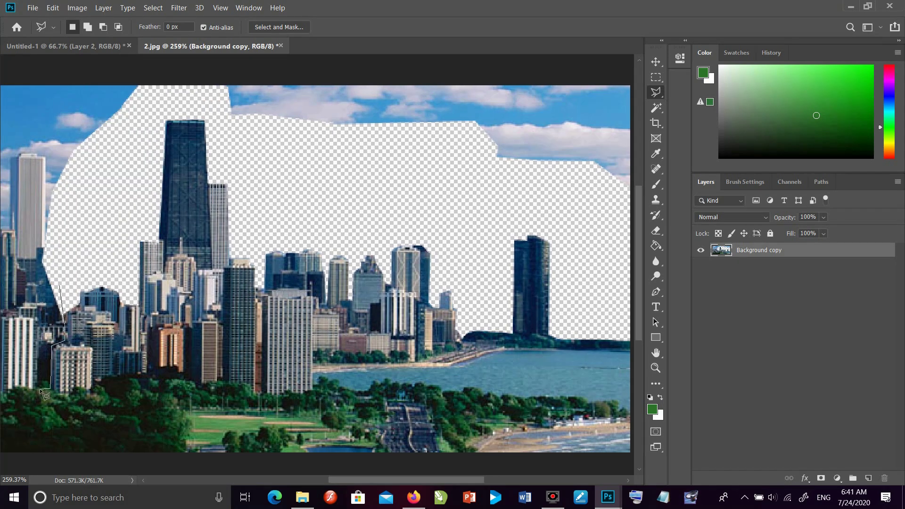
pyautogui.click(28, 387)
pyautogui.click(10, 384)
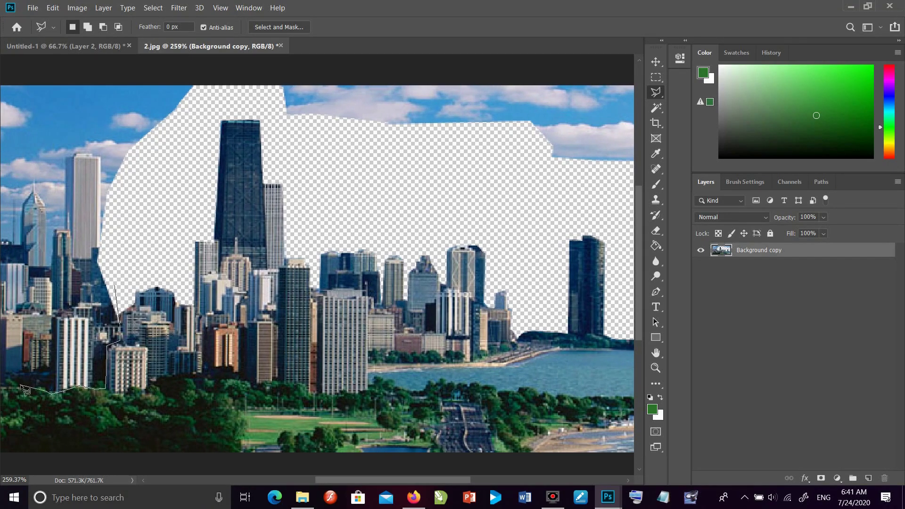
pyautogui.click(5, 388)
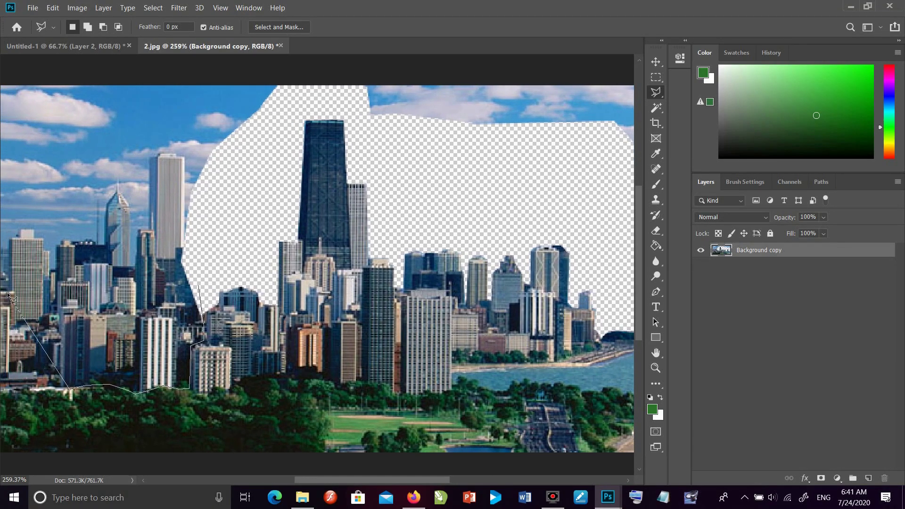
pyautogui.scroll(-1, 6, 335)
pyautogui.click(122, 198)
pyautogui.click(202, 203)
pyautogui.doubleClick(314, 239)
pyautogui.scroll(-3, 177, 359)
pyautogui.scroll(-1, 177, 358)
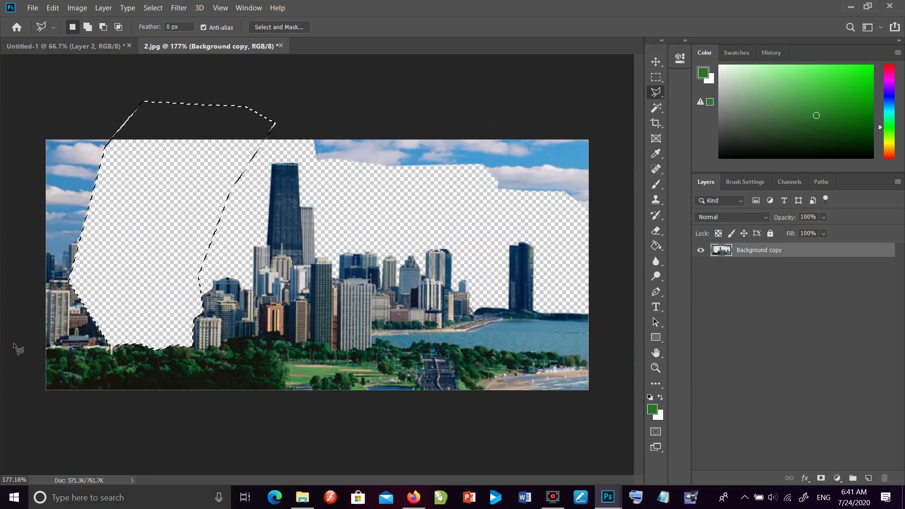
pyautogui.click(14, 345)
pyautogui.doubleClick(6, 255)
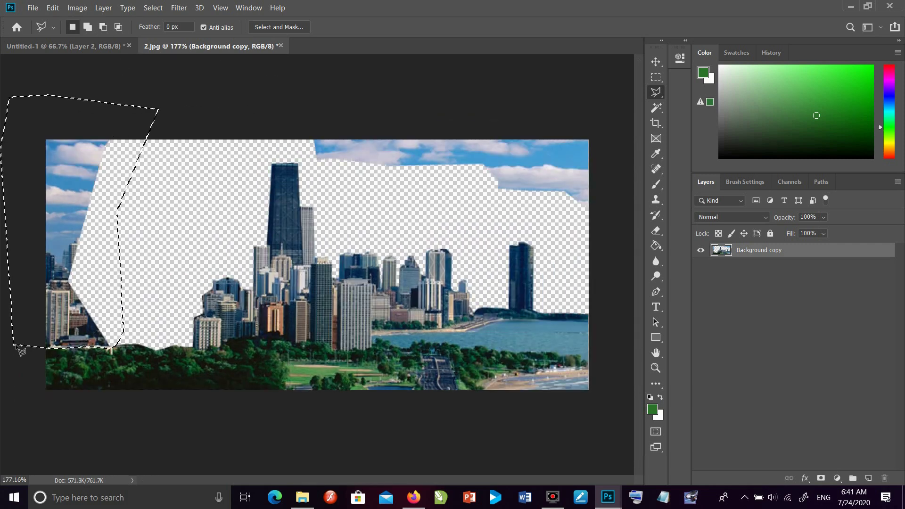
pyautogui.press('Delete')
# Delete the bottom strip, the water strip, and the remaining upper-right sky
pyautogui.click(257, 406)
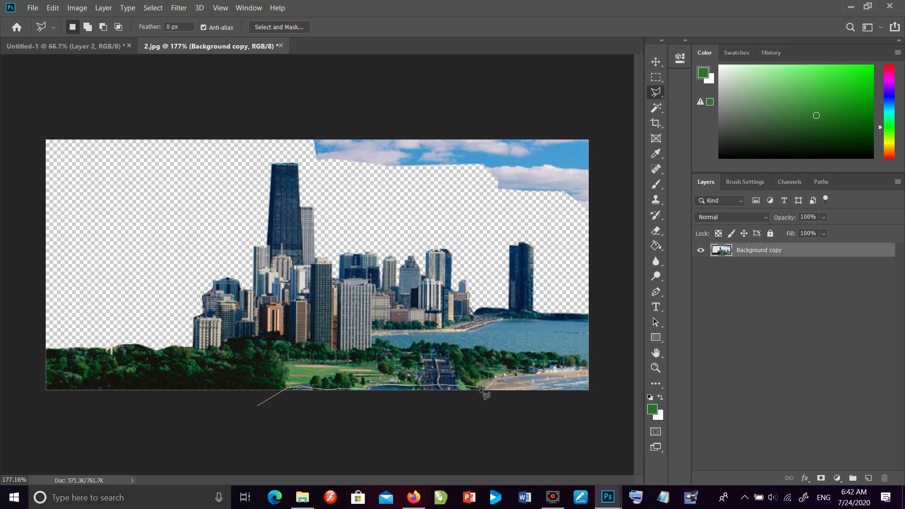
pyautogui.doubleClick(609, 372)
pyautogui.press('Delete')
pyautogui.click(619, 312)
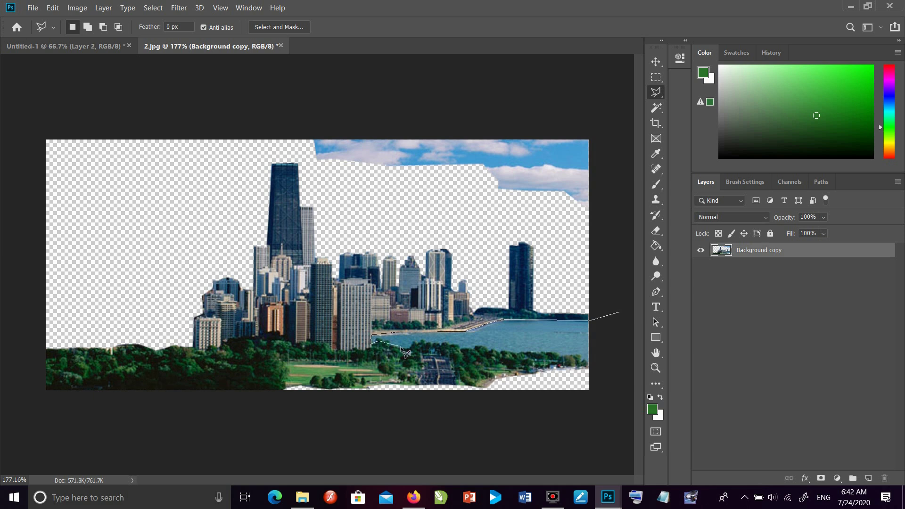
pyautogui.doubleClick(616, 322)
pyautogui.press('Delete')
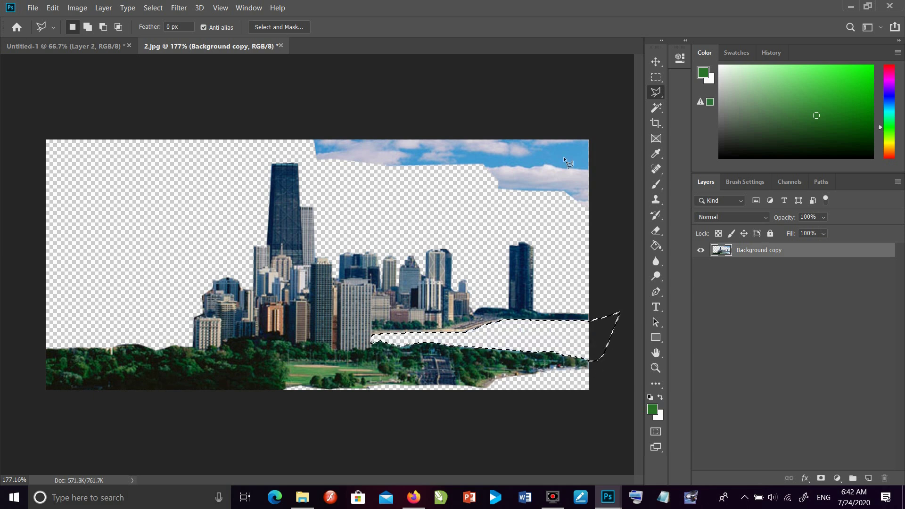
pyautogui.moveTo(595, 244)
pyautogui.mouseDown()
pyautogui.moveTo(333, 196)
pyautogui.moveTo(609, 205)
pyautogui.mouseUp()
pyautogui.click(595, 244)
# Magic-wand select the transparent surroundings and feather the selection by 0.8 px
pyautogui.click(656, 108)
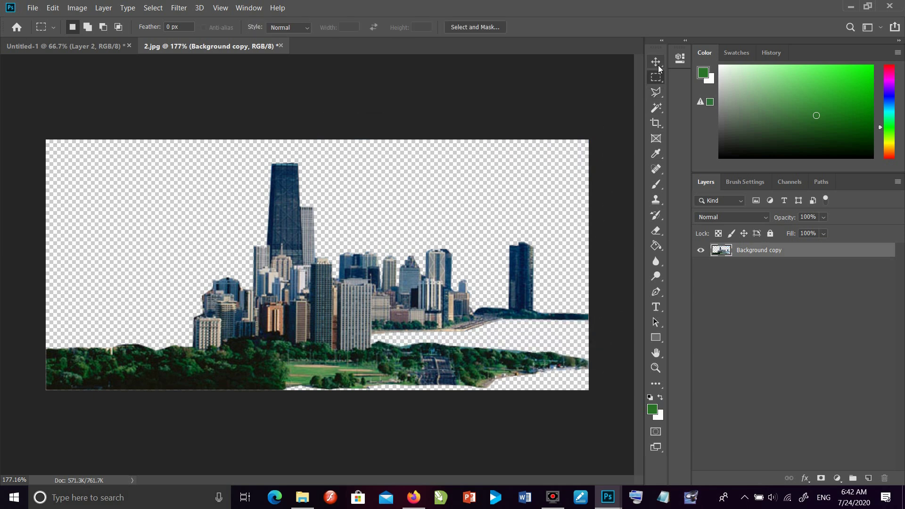
pyautogui.click(565, 151)
pyautogui.click(154, 8)
pyautogui.click(292, 209)
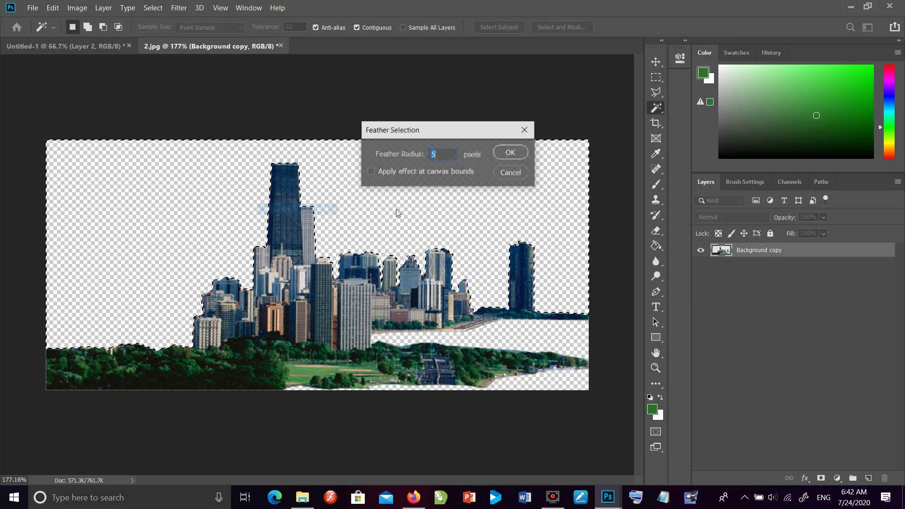
pyautogui.write('0.8')
pyautogui.press('Return')
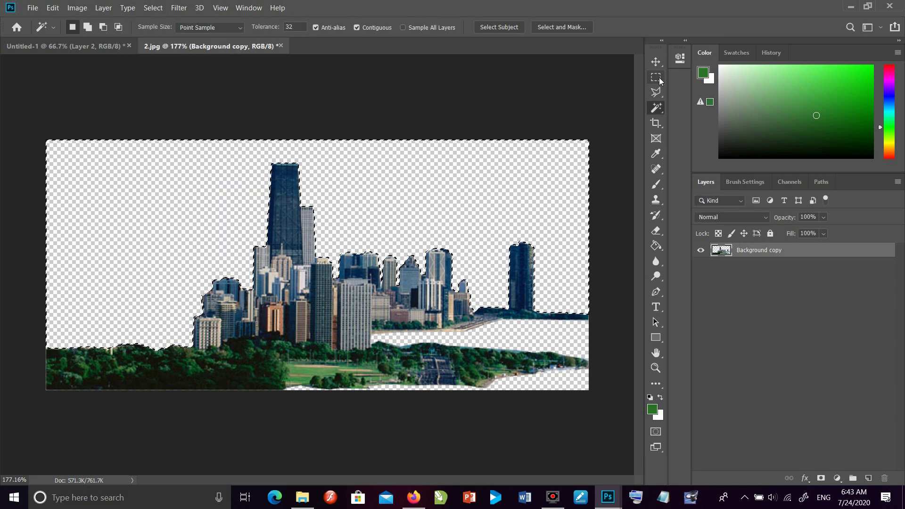
pyautogui.click(656, 62)
# Drag the cut-out city into the beach scene and place it over the green hills
pyautogui.moveTo(212, 45); pyautogui.dragTo(200, 188)
pyautogui.moveTo(358, 307); pyautogui.dragTo(300, 118)
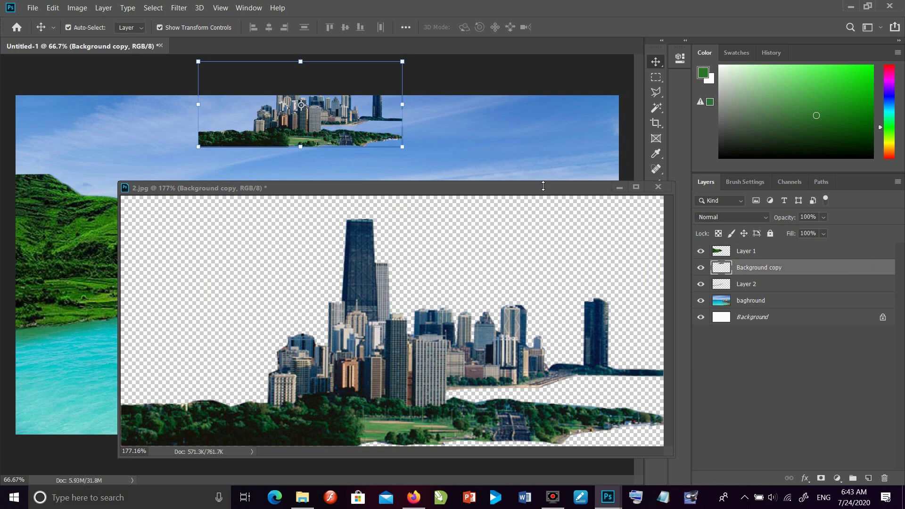
pyautogui.moveTo(543, 188); pyautogui.dragTo(245, 46)
pyautogui.click(80, 46)
pyautogui.moveTo(300, 118); pyautogui.dragTo(222, 278)
# Scale the city layer up past about 198% and shift it left along the shore
pyautogui.hotkey('ctrl', ']')
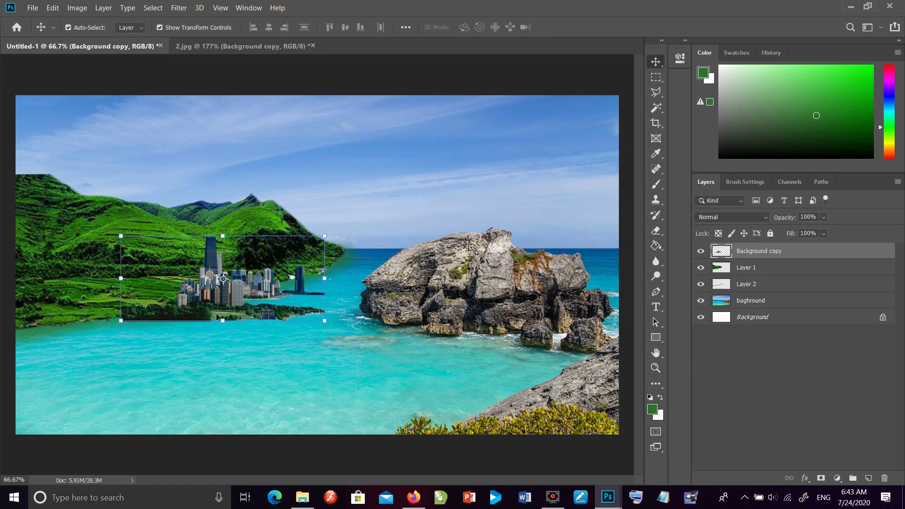
pyautogui.moveTo(216, 313); pyautogui.dragTo(98, 331)
pyautogui.moveTo(207, 254)
pyautogui.mouseDown()
pyautogui.moveTo(301, 217)
pyautogui.moveTo(248, 231)
pyautogui.mouseUp()
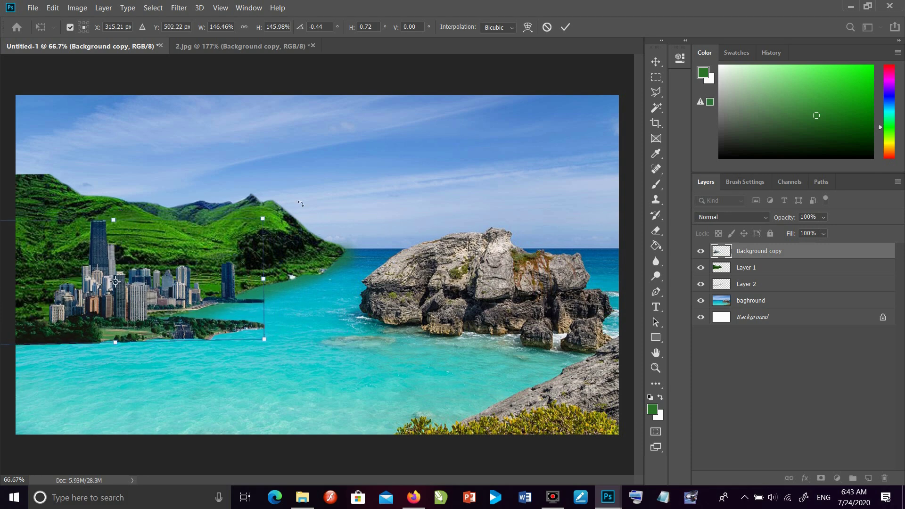
pyautogui.moveTo(262, 218); pyautogui.dragTo(307, 192)
pyautogui.moveTo(188, 273); pyautogui.dragTo(183, 276)
pyautogui.moveTo(305, 197); pyautogui.dragTo(310, 182)
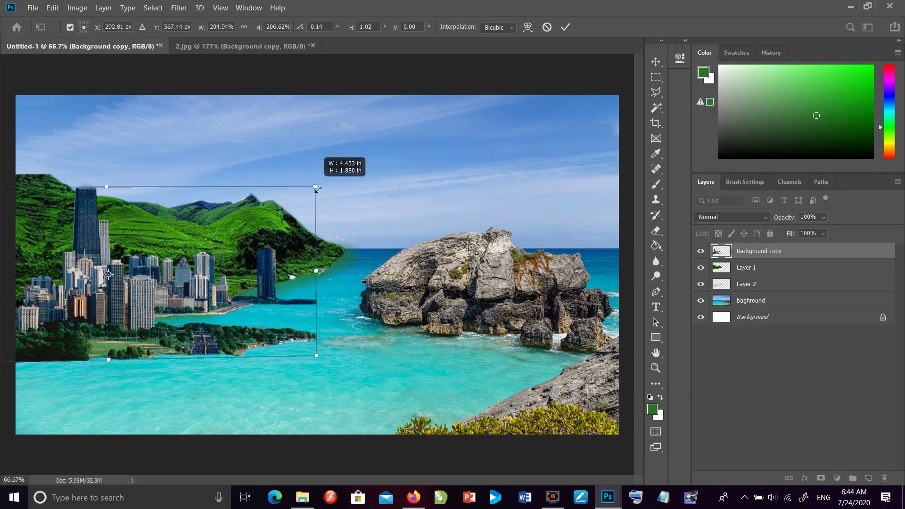
pyautogui.moveTo(171, 287); pyautogui.dragTo(167, 280)
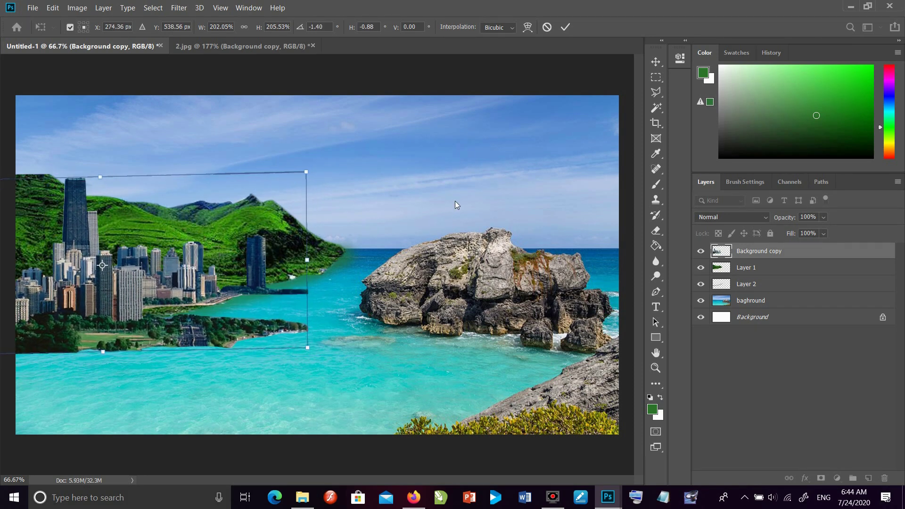
pyautogui.moveTo(309, 176); pyautogui.dragTo(327, 156)
pyautogui.moveTo(182, 276); pyautogui.dragTo(167, 278)
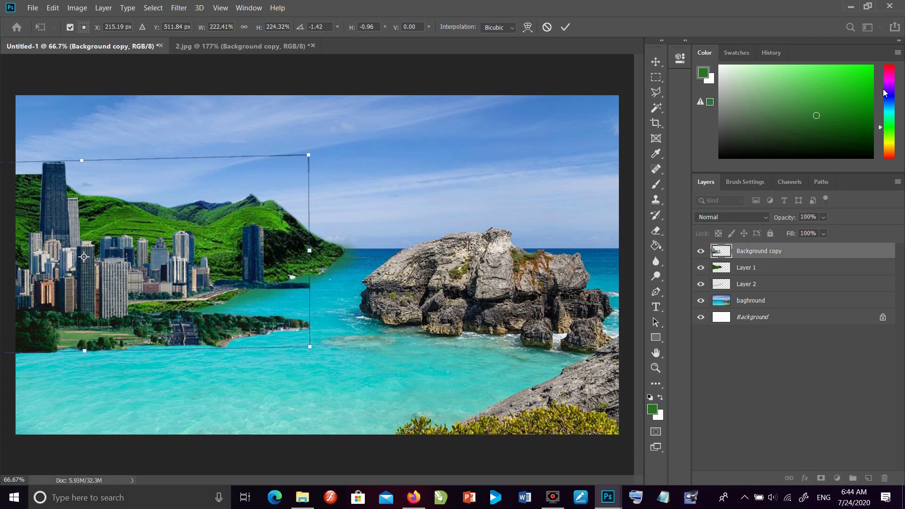
pyautogui.press('Return')
pyautogui.press('m')
pyautogui.click(745, 285)
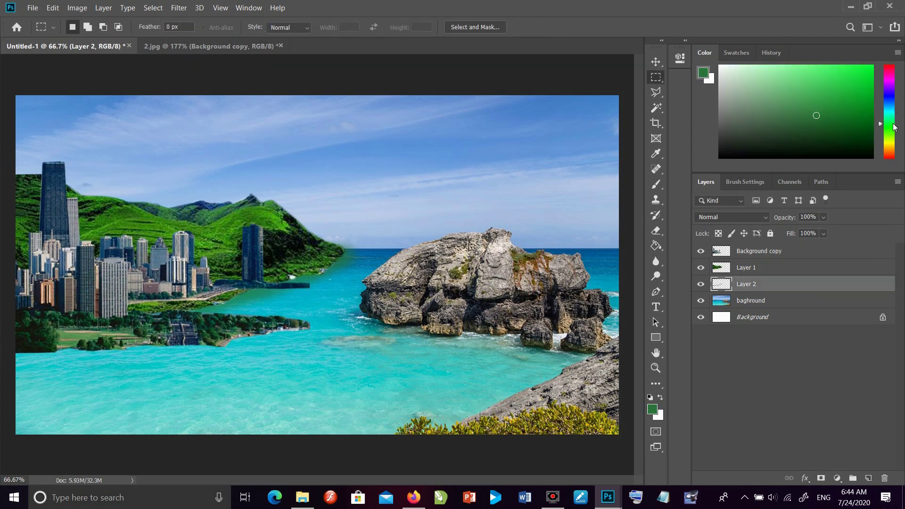
# Paint soft dark green along the left shoreline with the Brush
pyautogui.moveTo(848, 127); pyautogui.dragTo(851, 132)
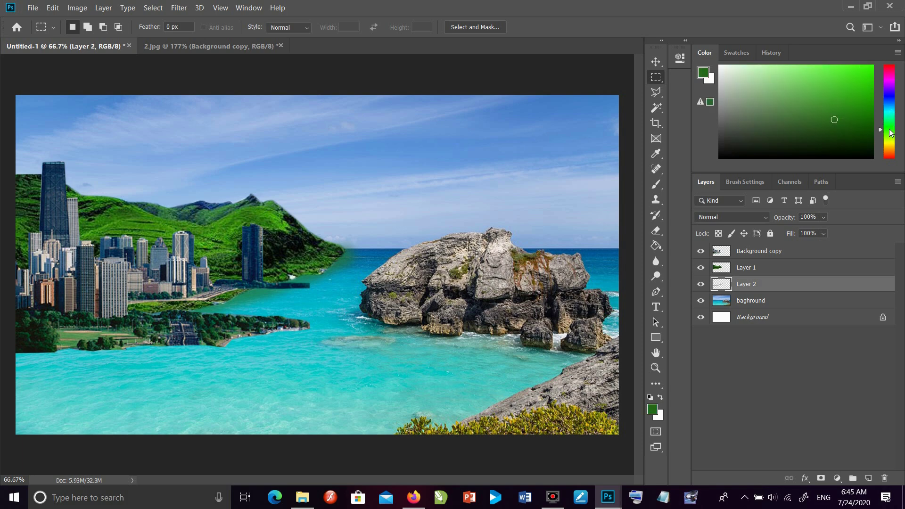
pyautogui.press('b')
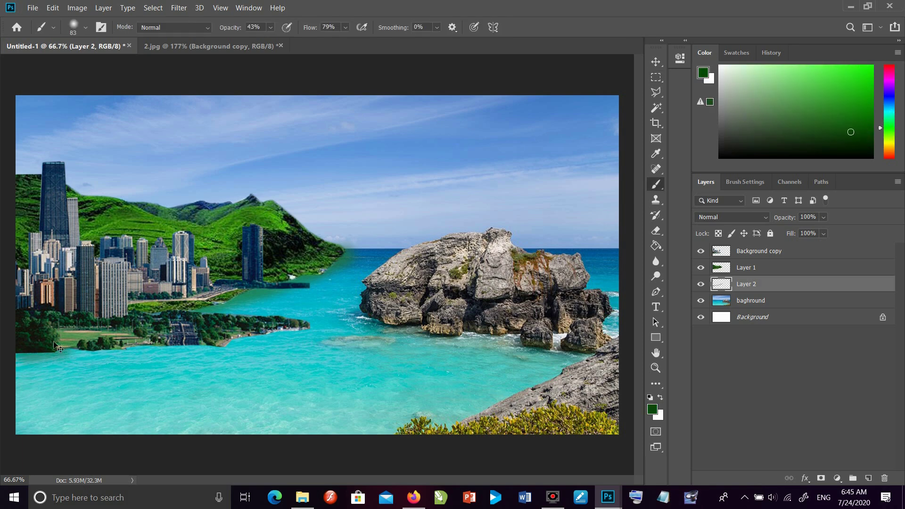
pyautogui.moveTo(19, 357)
pyautogui.mouseDown()
pyautogui.moveTo(186, 349)
pyautogui.moveTo(262, 339)
pyautogui.moveTo(275, 326)
pyautogui.mouseUp()
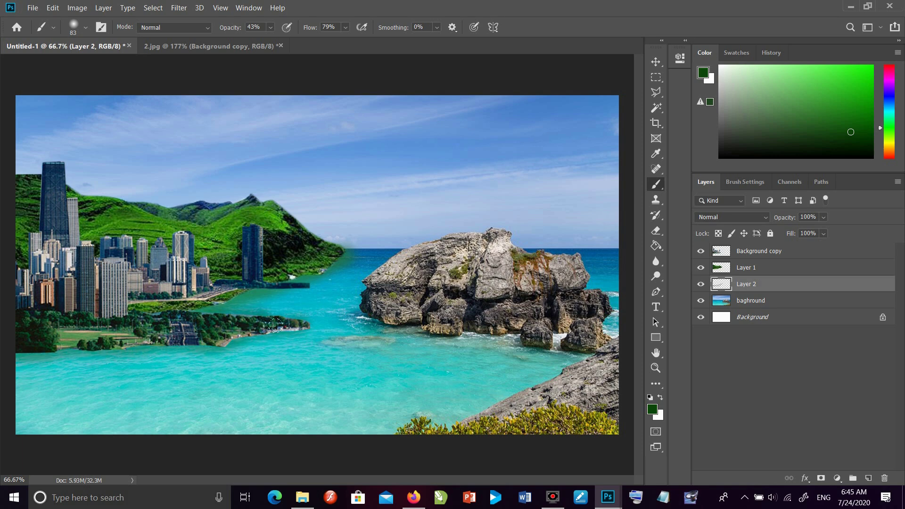
# Erase part of the Background copy city layer with an enlarged eraser
pyautogui.click(747, 252)
pyautogui.click(656, 231)
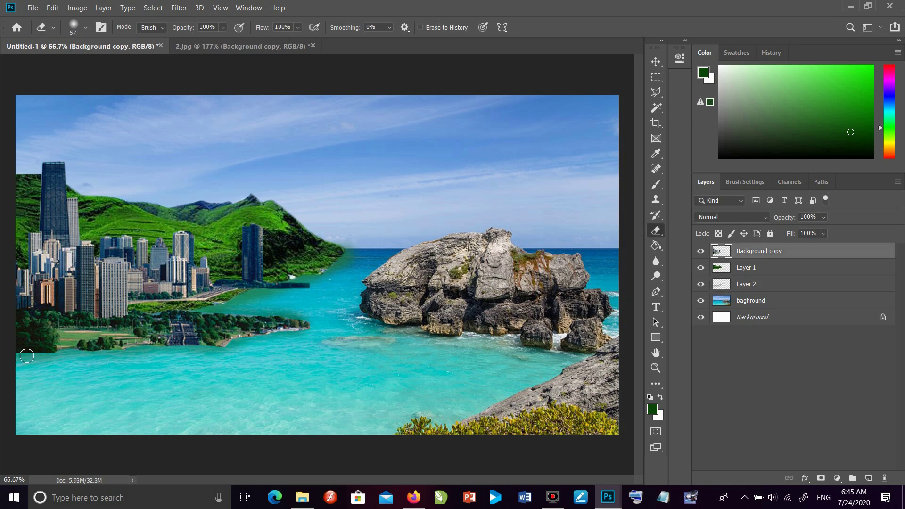
pyautogui.click(73, 27)
pyautogui.moveTo(54, 65); pyautogui.dragTo(71, 65)
pyautogui.press('Return')
pyautogui.press('v')
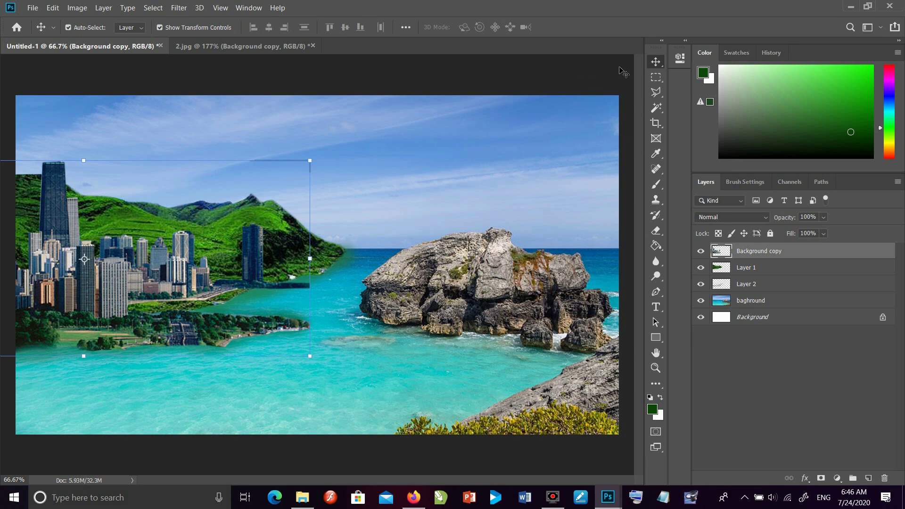
pyautogui.click(620, 67)
# Bring patung-garuda.jpg from the source images folder into Photoshop
pyautogui.hotkey('alt', 'Tab')
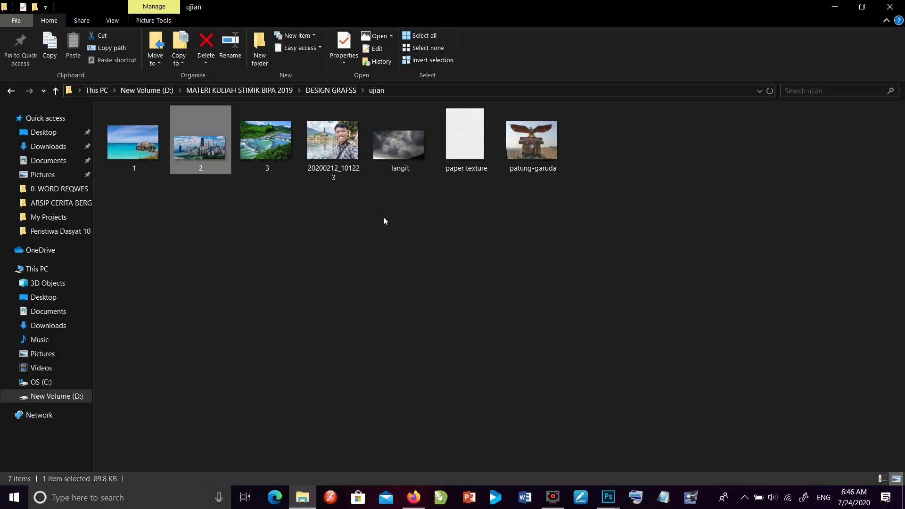
pyautogui.moveTo(399, 144); pyautogui.dragTo(680, 299)
pyautogui.moveTo(532, 142)
pyautogui.mouseDown()
pyautogui.moveTo(569, 464)
pyautogui.moveTo(314, 50)
pyautogui.mouseUp()
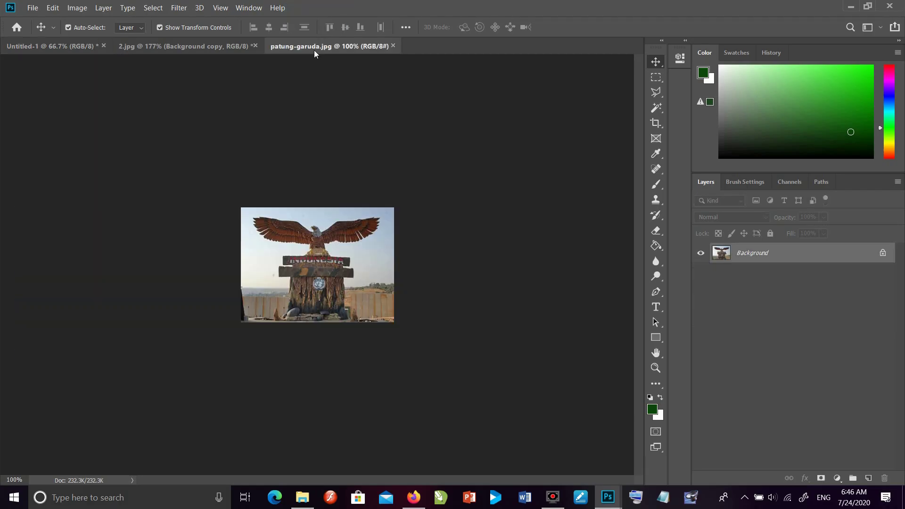
# Save the composition as 'mait painting.psd' in a folder on drive D
pyautogui.hotkey('ctrl', 'shift', 's')
pyautogui.write('mait painting')
pyautogui.click(54, 178)
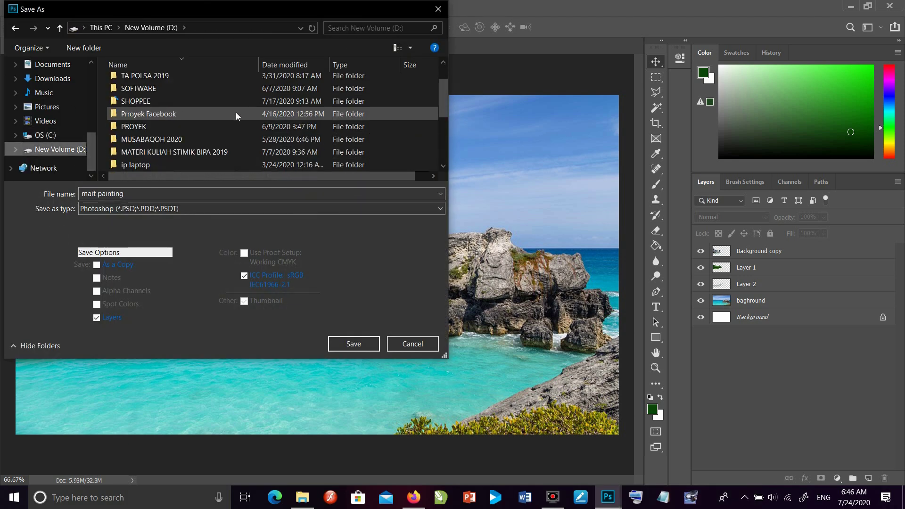
pyautogui.doubleClick(238, 116)
pyautogui.doubleClick(404, 121)
pyautogui.click(353, 343)
pyautogui.click(583, 134)
# Duplicate the layer of the patung-garuda eagle statue photo
pyautogui.click(330, 46)
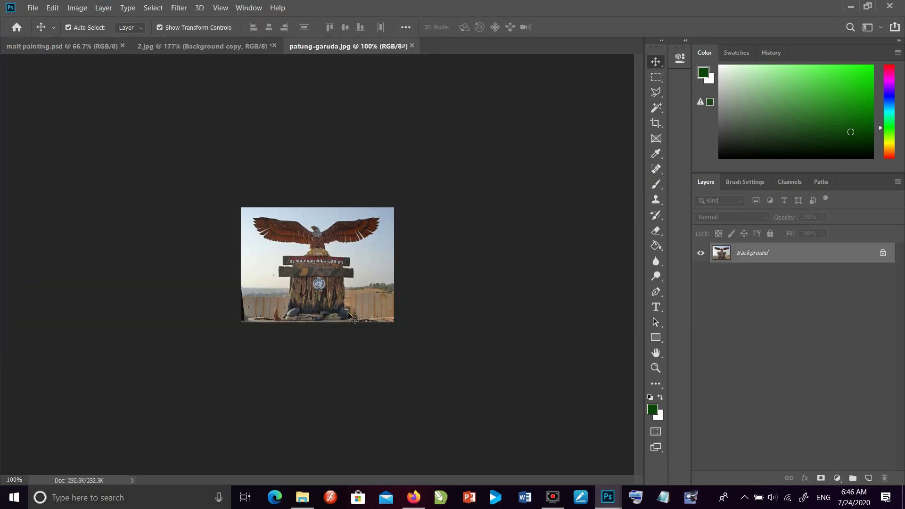
pyautogui.hotkey('ctrl', '0')
pyautogui.rightClick(776, 255)
pyautogui.click(810, 277)
pyautogui.press('Return')
# Delete the original Background layer and start a Pen path from the INDONESIA sign upward
pyautogui.moveTo(811, 272); pyautogui.dragTo(885, 478)
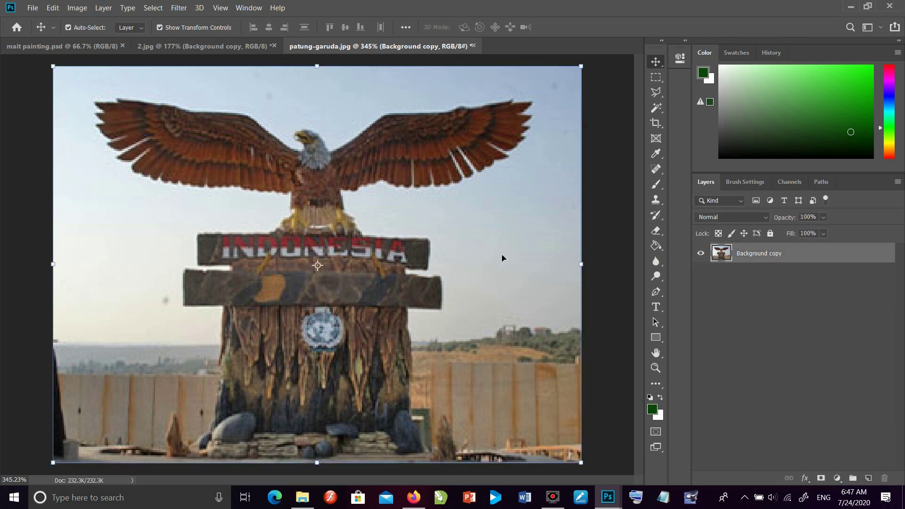
pyautogui.press('l')
pyautogui.click(655, 293)
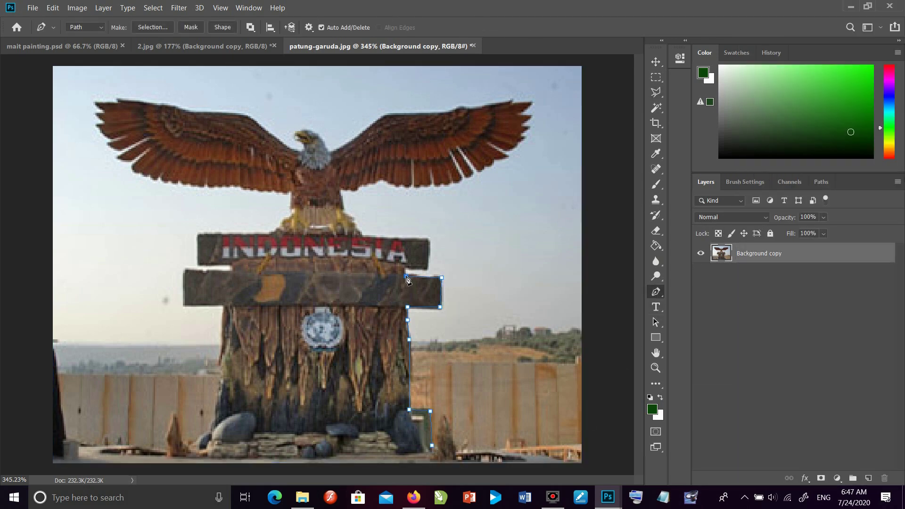
pyautogui.click(366, 238)
pyautogui.scroll(3, 352, 218)
pyautogui.click(352, 220)
pyautogui.click(338, 206)
pyautogui.click(340, 192)
pyautogui.click(335, 177)
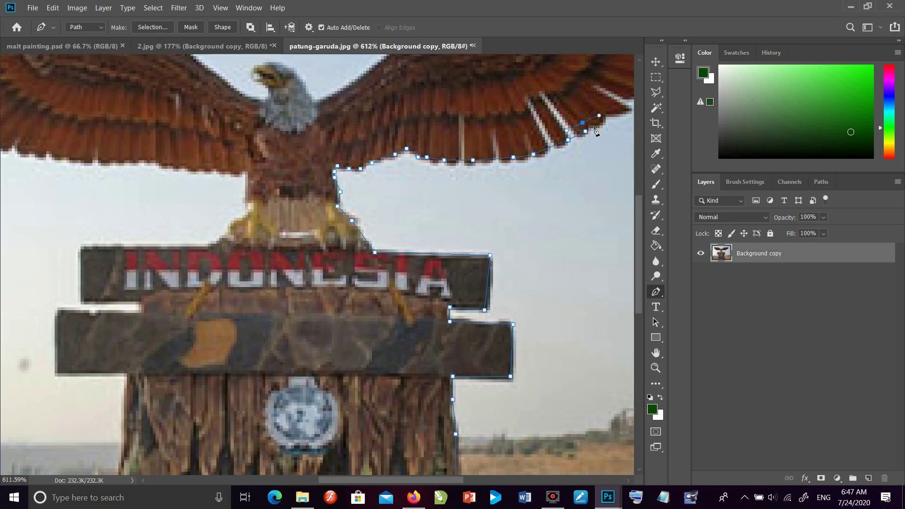
# Continue the Pen outline around the eagle's head, left wing, sign and pole
pyautogui.moveTo(581, 135); pyautogui.dragTo(305, 248)
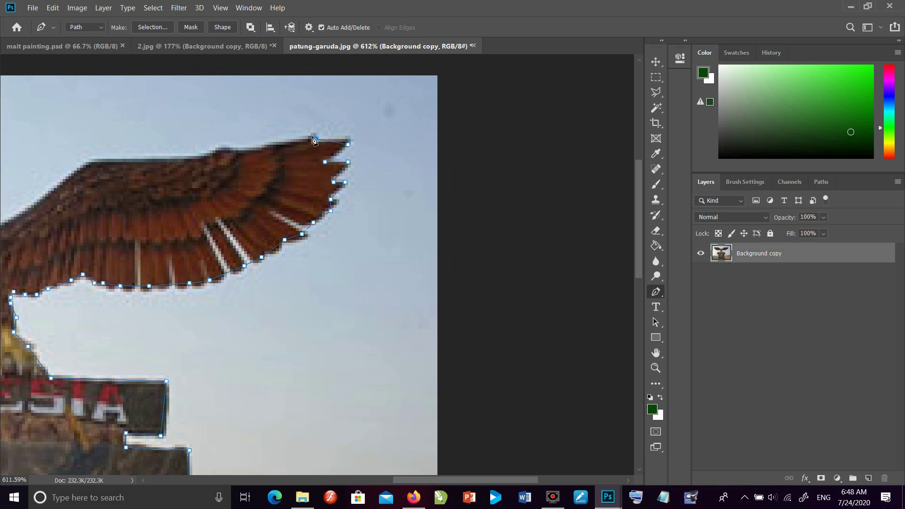
pyautogui.moveTo(131, 163); pyautogui.dragTo(363, 151)
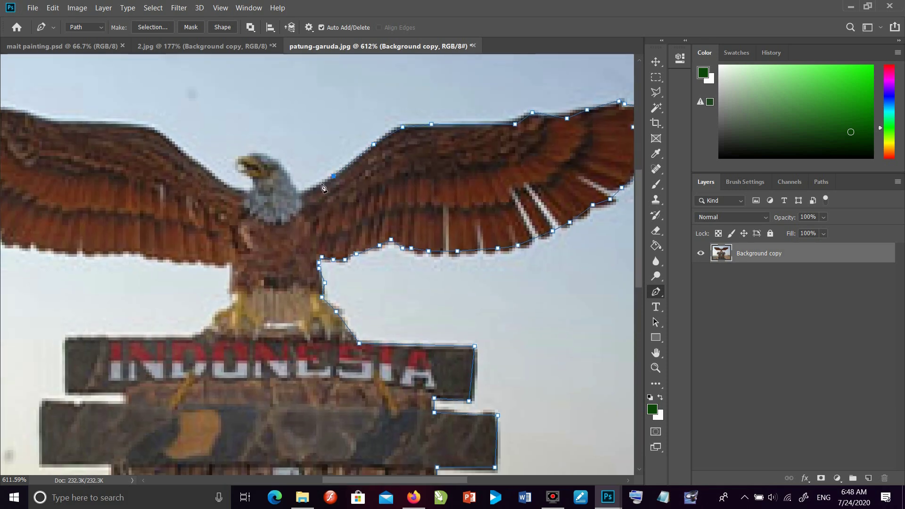
pyautogui.click(261, 153)
pyautogui.click(247, 156)
pyautogui.click(239, 159)
pyautogui.click(235, 164)
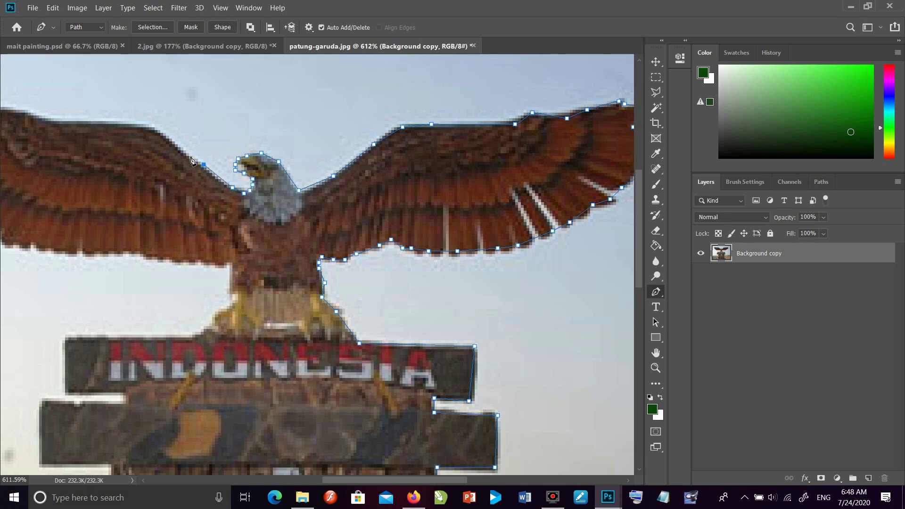
pyautogui.moveTo(61, 128); pyautogui.dragTo(204, 150)
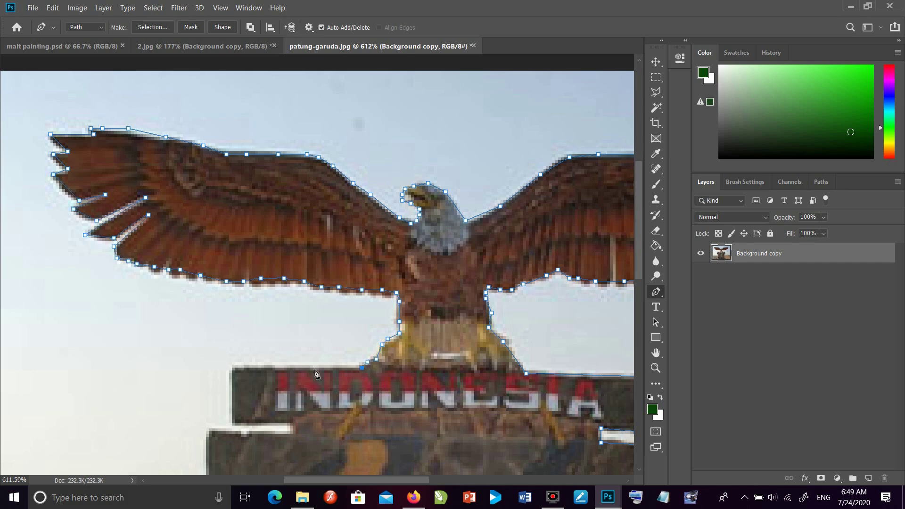
pyautogui.click(232, 365)
pyautogui.click(232, 426)
pyautogui.moveTo(279, 430); pyautogui.dragTo(229, 240)
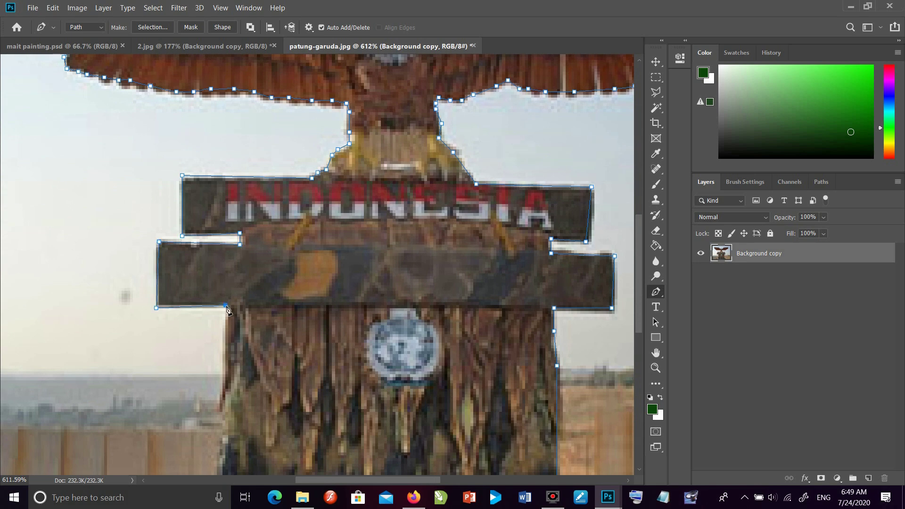
pyautogui.click(224, 412)
pyautogui.moveTo(223, 433); pyautogui.dragTo(266, 211)
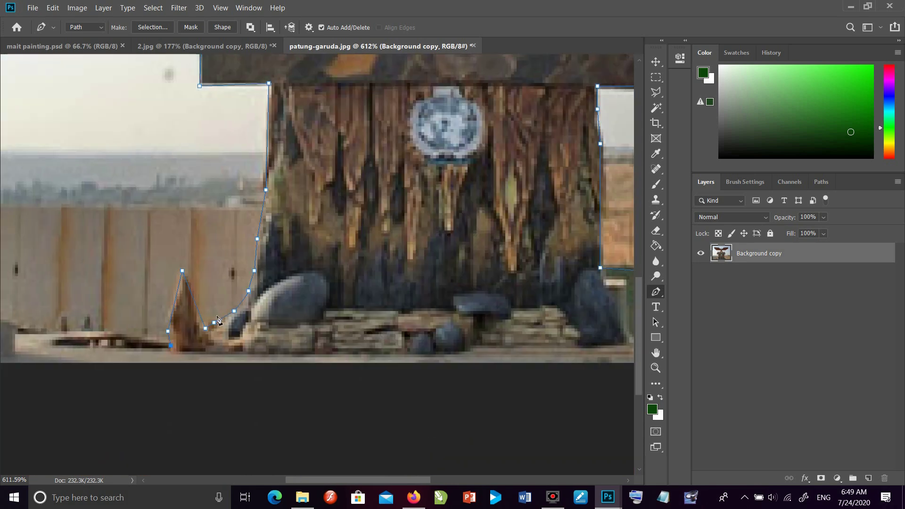
pyautogui.scroll(-2, 218, 321)
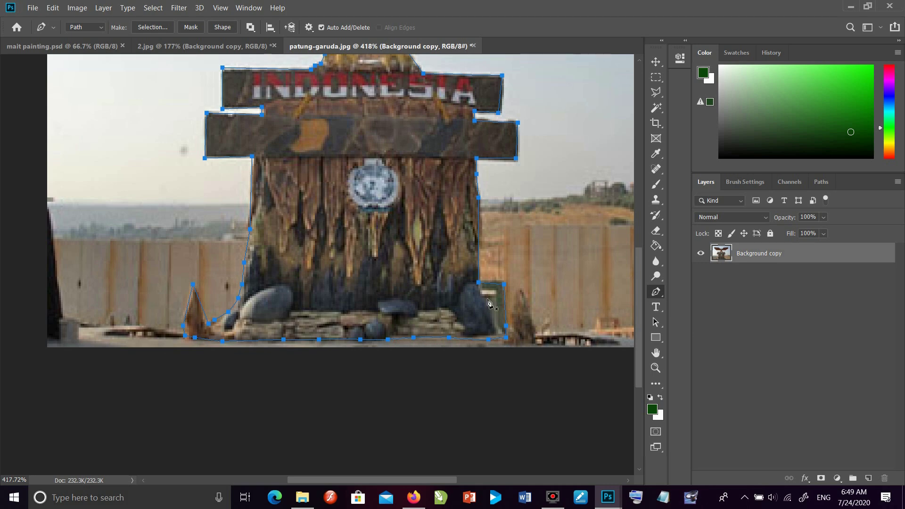
# Convert the path to a selection and copy the statue onto a new layer
pyautogui.rightClick(329, 183)
pyautogui.click(358, 239)
pyautogui.press('Return')
pyautogui.hotkey('ctrl', 'j')
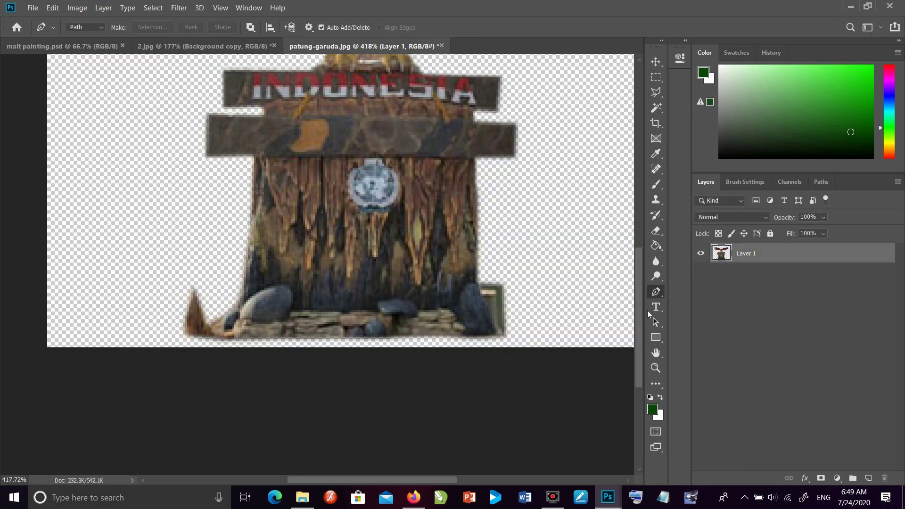
pyautogui.hotkey('ctrl', '1')
# Drag the cut-out statue into mait painting and scale it up atop the rock
pyautogui.click(656, 62)
pyautogui.moveTo(362, 46); pyautogui.dragTo(110, 164)
pyautogui.moveTo(212, 283)
pyautogui.mouseDown()
pyautogui.moveTo(514, 175)
pyautogui.moveTo(440, 274)
pyautogui.mouseUp()
pyautogui.hotkey('ctrl', 't')
pyautogui.moveTo(488, 242)
pyautogui.mouseDown()
pyautogui.moveTo(499, 226)
pyautogui.moveTo(446, 213)
pyautogui.mouseUp()
pyautogui.moveTo(447, 267); pyautogui.dragTo(413, 262)
pyautogui.moveTo(471, 210); pyautogui.dragTo(495, 190)
pyautogui.scroll(5, 434, 284)
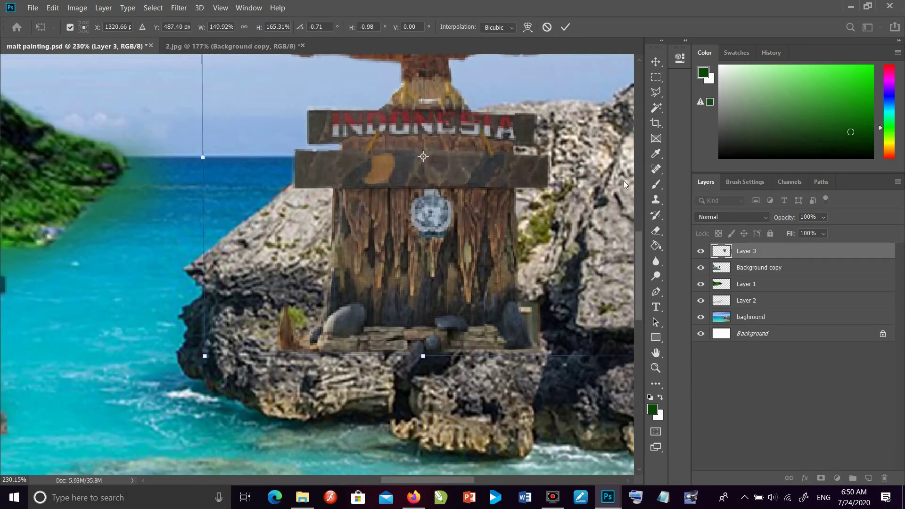
pyautogui.press('Return')
pyautogui.click(656, 230)
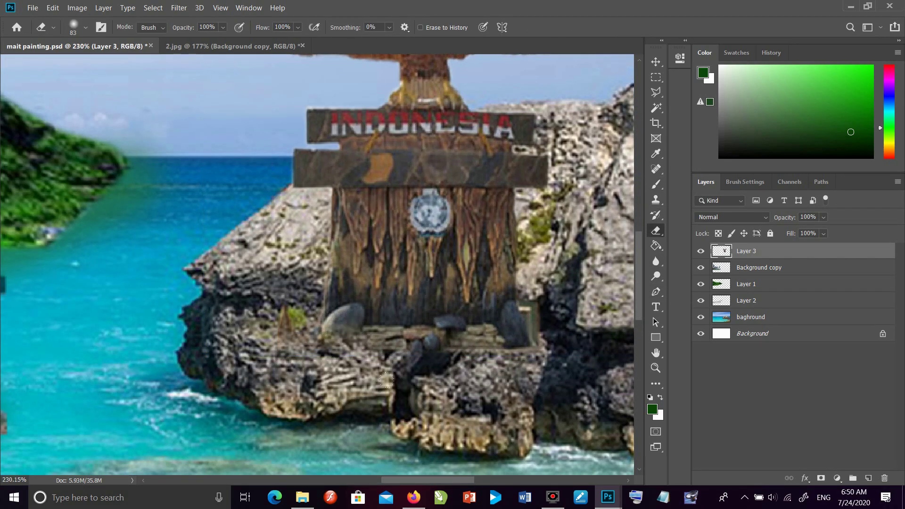
pyautogui.scroll(-5, 419, 284)
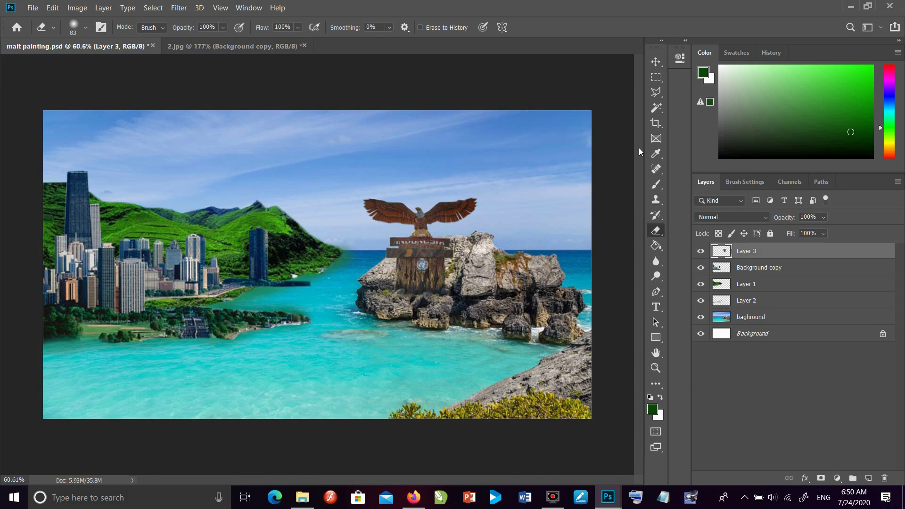
# Bring langit.jpg from the source images folder into Photoshop
pyautogui.press('v')
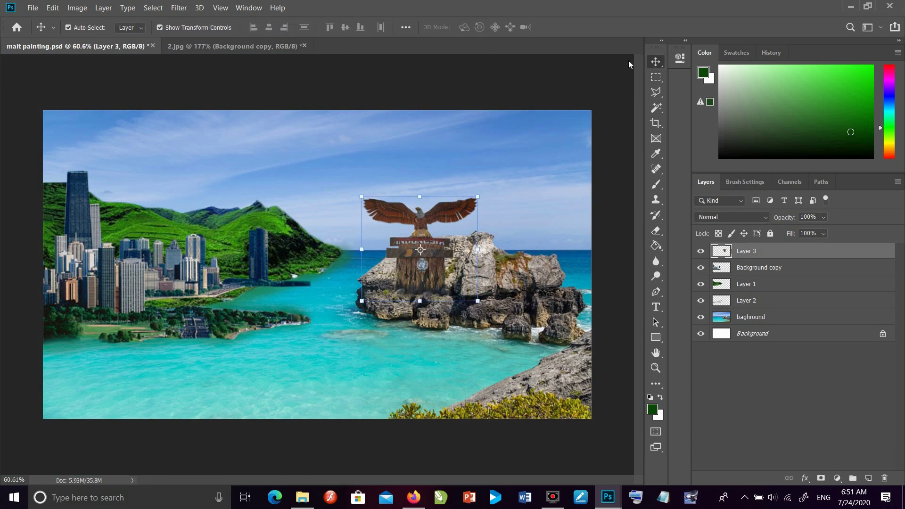
pyautogui.click(303, 498)
pyautogui.moveTo(400, 141)
pyautogui.mouseDown()
pyautogui.moveTo(578, 348)
pyautogui.moveTo(541, 475)
pyautogui.moveTo(266, 45)
pyautogui.mouseUp()
pyautogui.click(412, 497)
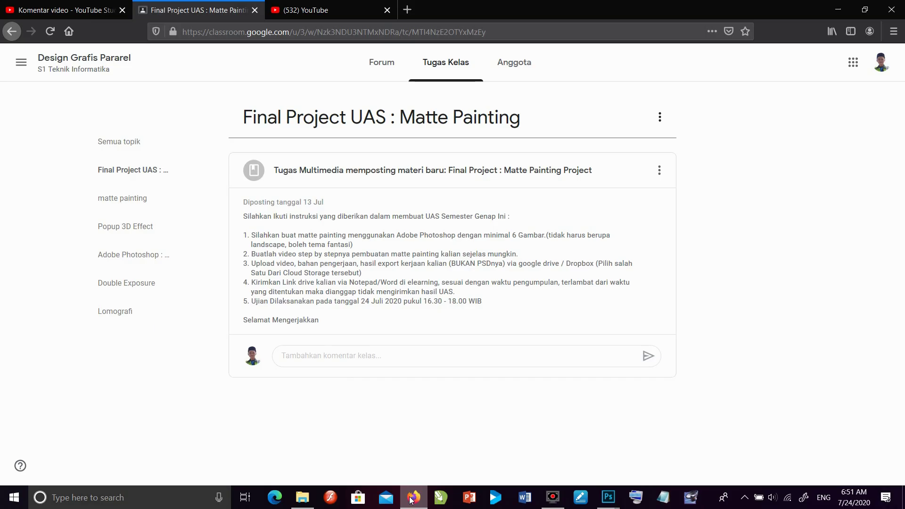
pyautogui.click(413, 498)
# Copy the langit cloud layer into mait painting and place it just above baghround
pyautogui.moveTo(317, 45); pyautogui.dragTo(320, 168)
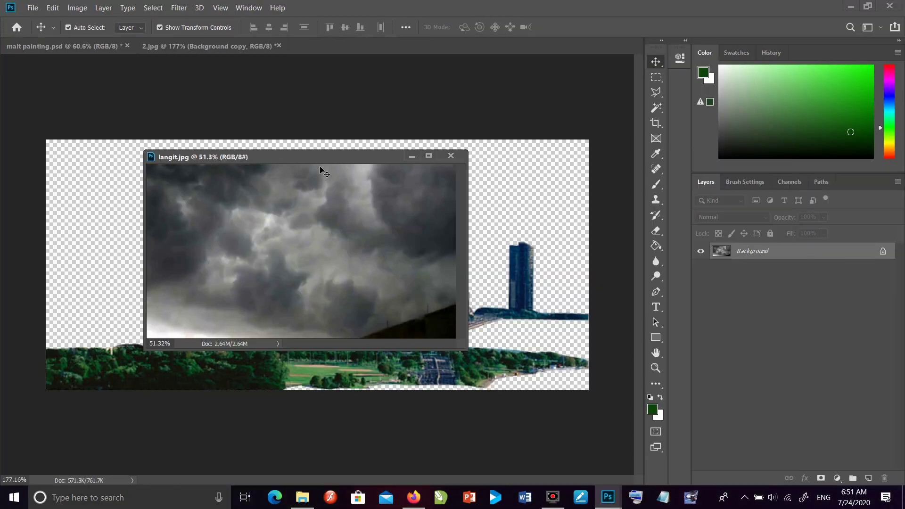
pyautogui.hotkey('ctrl', 'j')
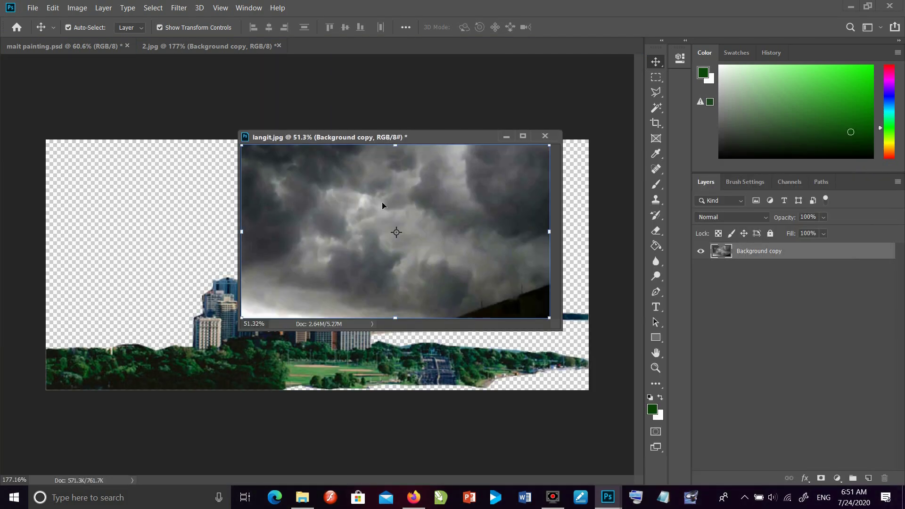
pyautogui.moveTo(382, 203)
pyautogui.mouseDown()
pyautogui.moveTo(403, 151)
pyautogui.moveTo(183, 107)
pyautogui.mouseUp()
pyautogui.rightClick(749, 334)
pyautogui.click(797, 339)
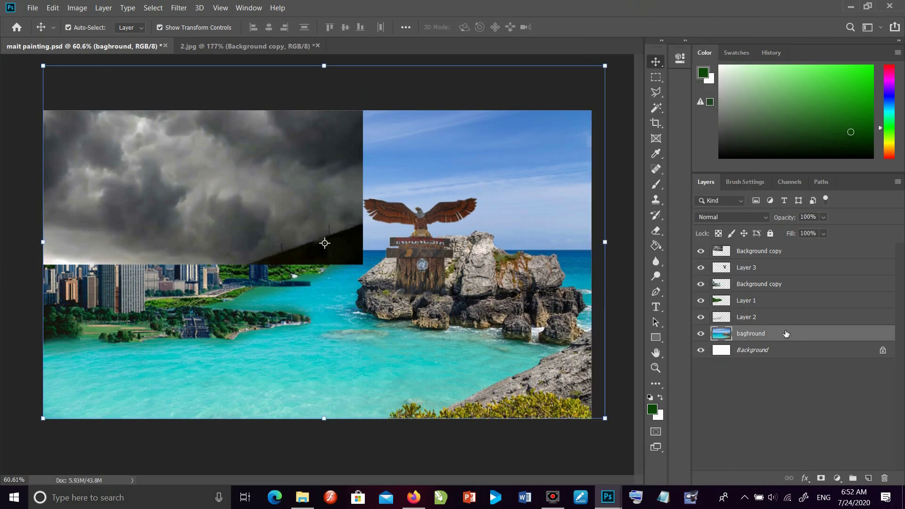
pyautogui.moveTo(759, 251); pyautogui.dragTo(776, 326)
# Stretch the clouds wider and taller to fill the upper canvas
pyautogui.hotkey('ctrl', 't')
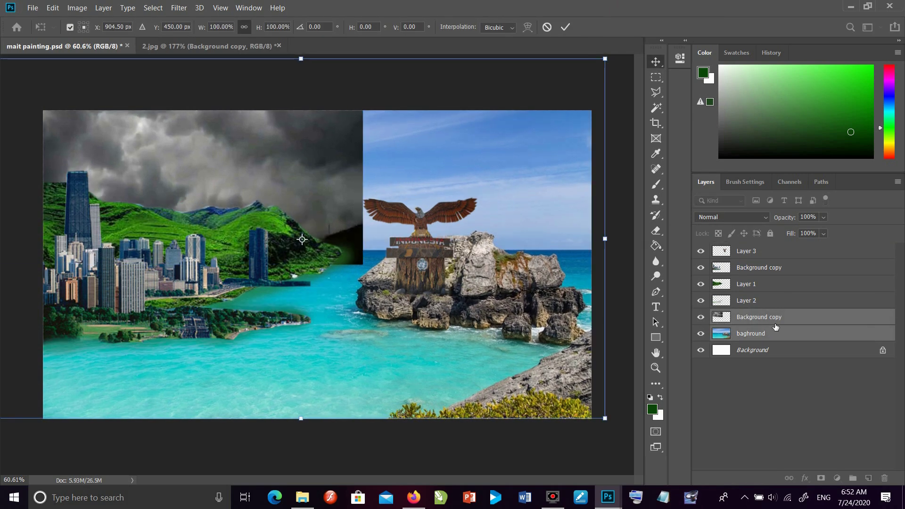
pyautogui.moveTo(339, 193); pyautogui.dragTo(340, 137)
pyautogui.moveTo(445, 181); pyautogui.dragTo(591, 181)
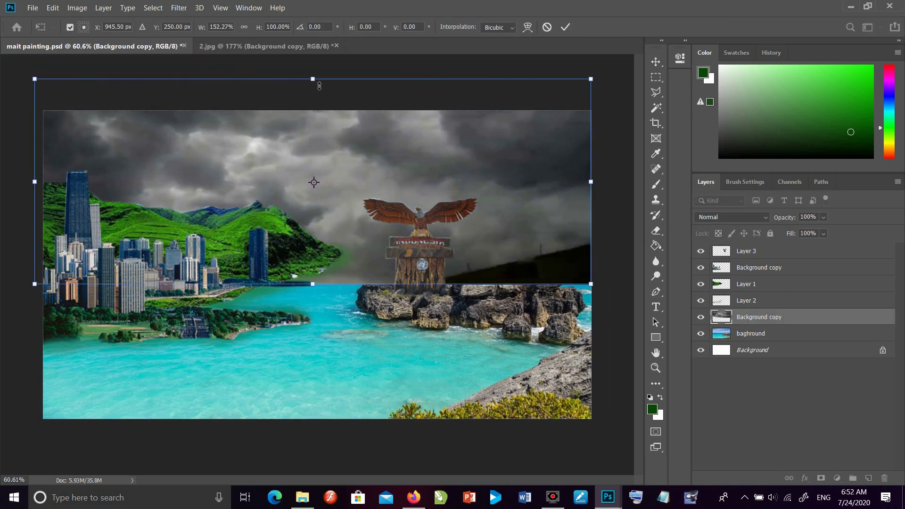
pyautogui.moveTo(319, 86); pyautogui.dragTo(321, 49)
# Commit the cloud placement and erase the dark cloud band over the right-hand rocks
pyautogui.moveTo(391, 125); pyautogui.dragTo(395, 132)
pyautogui.press('Return')
pyautogui.press('e')
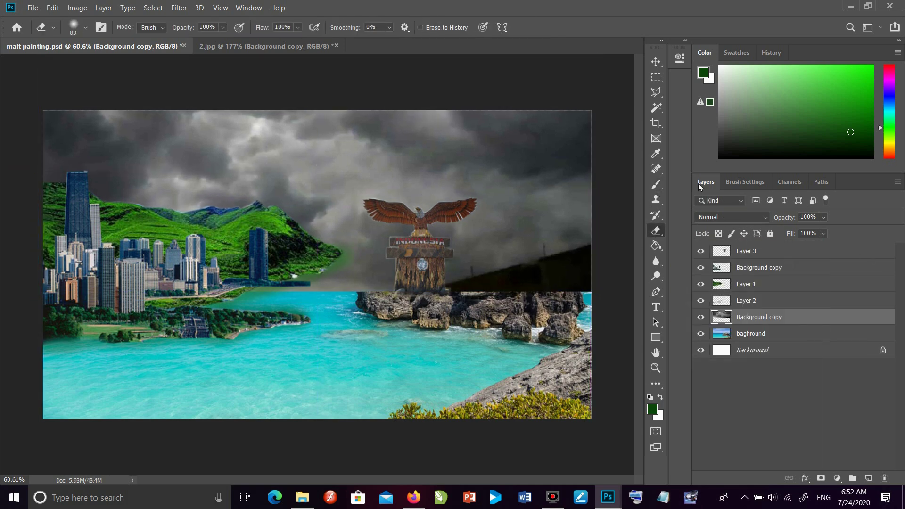
pyautogui.click(745, 181)
pyautogui.moveTo(258, 299)
pyautogui.mouseDown()
pyautogui.moveTo(378, 271)
pyautogui.moveTo(400, 285)
pyautogui.moveTo(575, 257)
pyautogui.mouseUp()
pyautogui.hotkey('ctrl', 'z')
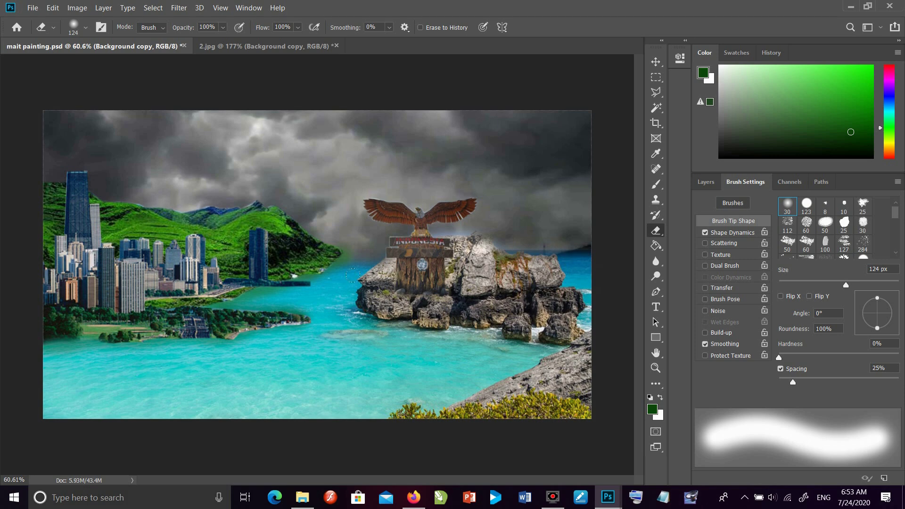
pyautogui.press('z')
pyautogui.press('e')
pyautogui.press('v')
pyautogui.click(706, 181)
# Darken the baghround sea layer and shift its hue with Hue/Saturation
pyautogui.click(743, 268)
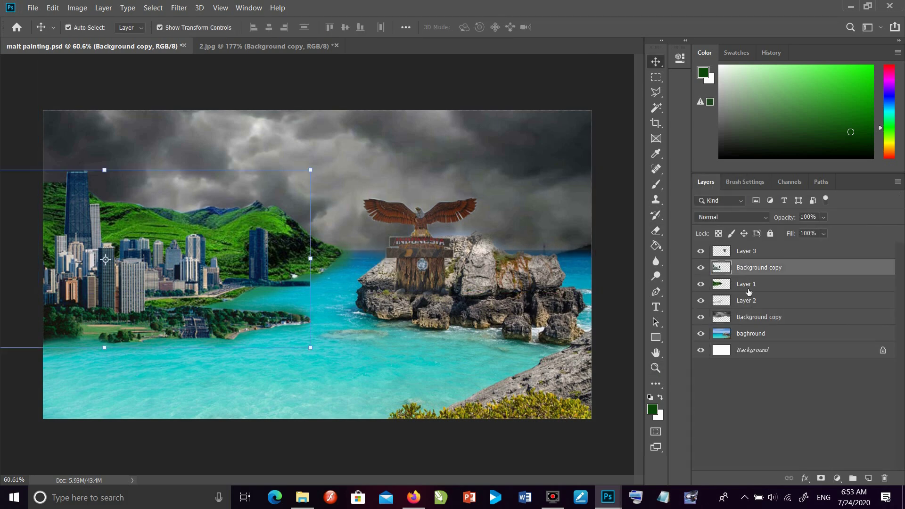
pyautogui.click(751, 333)
pyautogui.click(103, 7)
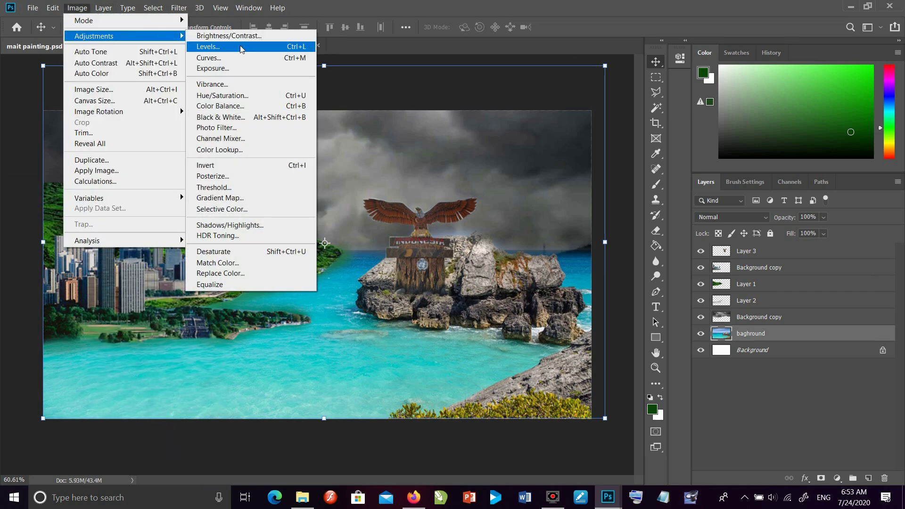
pyautogui.click(245, 95)
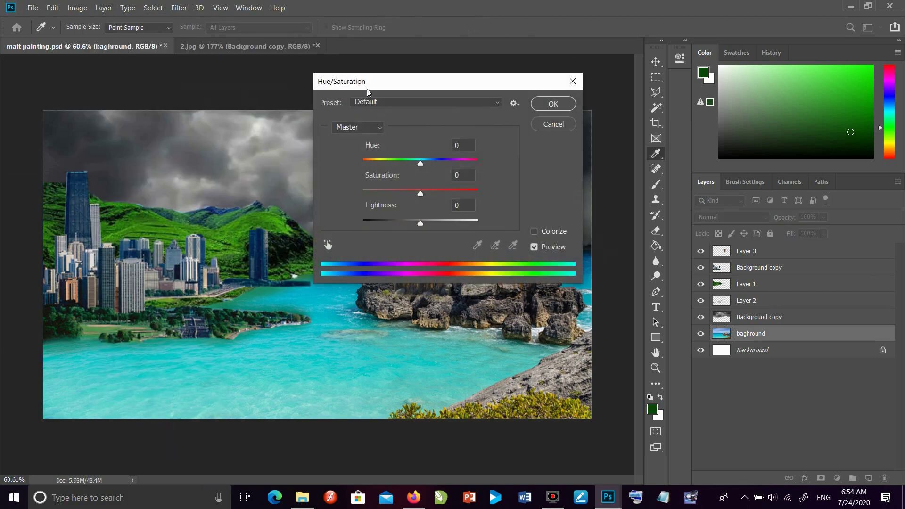
pyautogui.moveTo(571, 163)
pyautogui.mouseDown()
pyautogui.moveTo(592, 163)
pyautogui.moveTo(576, 163)
pyautogui.mouseUp()
pyautogui.moveTo(570, 223)
pyautogui.mouseDown()
pyautogui.moveTo(549, 223)
pyautogui.moveTo(547, 194)
pyautogui.mouseUp()
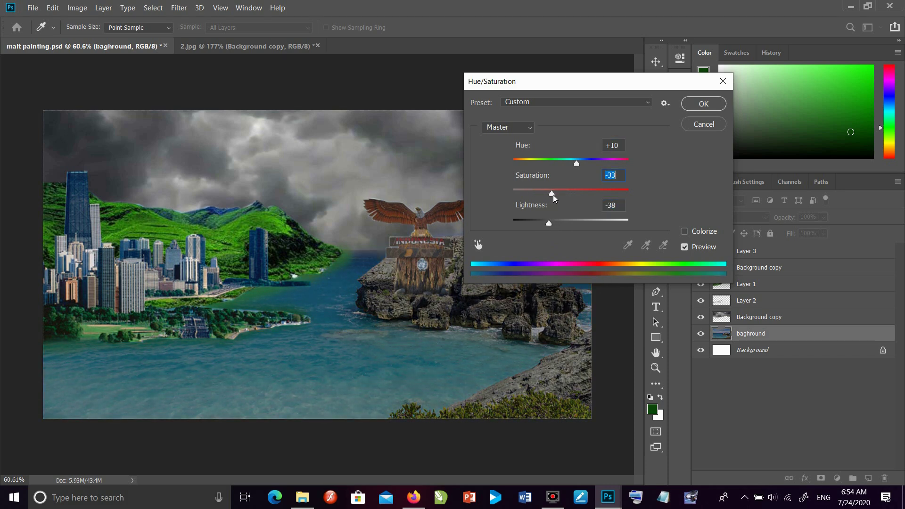
pyautogui.click(697, 105)
pyautogui.press('v')
# Lower saturation and lightness of Layer 3 with the eagle statue
pyautogui.click(753, 251)
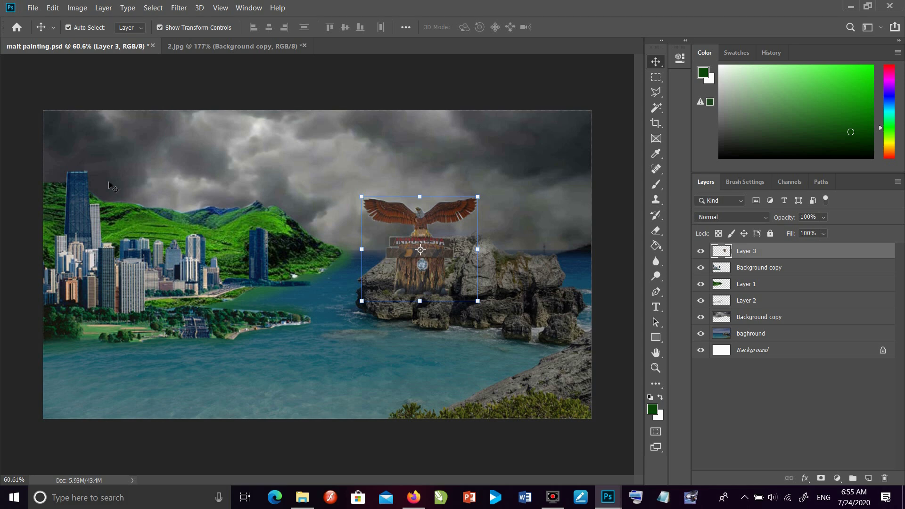
pyautogui.click(77, 7)
pyautogui.click(257, 95)
pyautogui.moveTo(672, 161); pyautogui.dragTo(670, 161)
pyautogui.moveTo(672, 220); pyautogui.dragTo(661, 221)
pyautogui.moveTo(672, 190)
pyautogui.mouseDown()
pyautogui.moveTo(644, 191)
pyautogui.moveTo(666, 194)
pyautogui.moveTo(662, 221)
pyautogui.mouseUp()
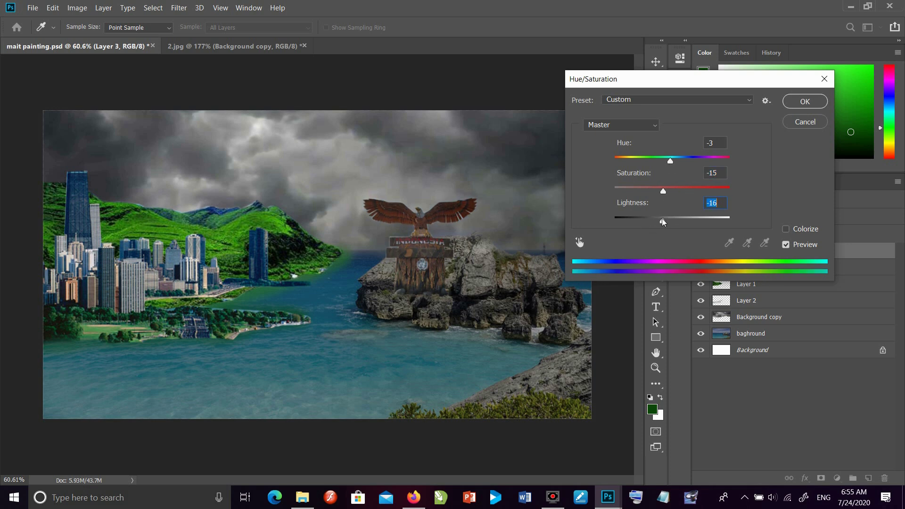
pyautogui.moveTo(670, 161); pyautogui.dragTo(643, 190)
pyautogui.moveTo(659, 221)
pyautogui.mouseDown()
pyautogui.moveTo(693, 221)
pyautogui.moveTo(652, 221)
pyautogui.mouseUp()
pyautogui.click(805, 101)
# Desaturate the Background copy city layer with Hue/Saturation
pyautogui.click(77, 7)
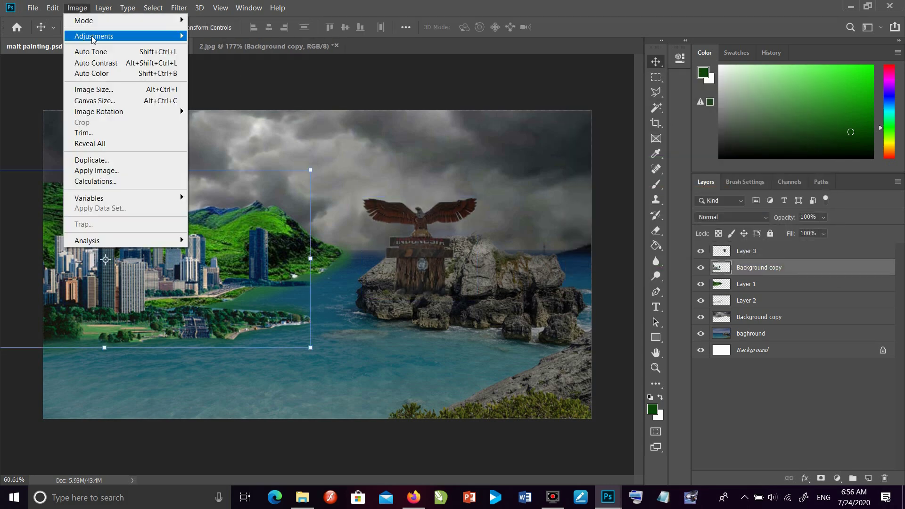
pyautogui.click(217, 102)
pyautogui.moveTo(672, 191); pyautogui.dragTo(644, 191)
pyautogui.moveTo(672, 221); pyautogui.dragTo(666, 221)
pyautogui.moveTo(672, 161); pyautogui.dragTo(663, 161)
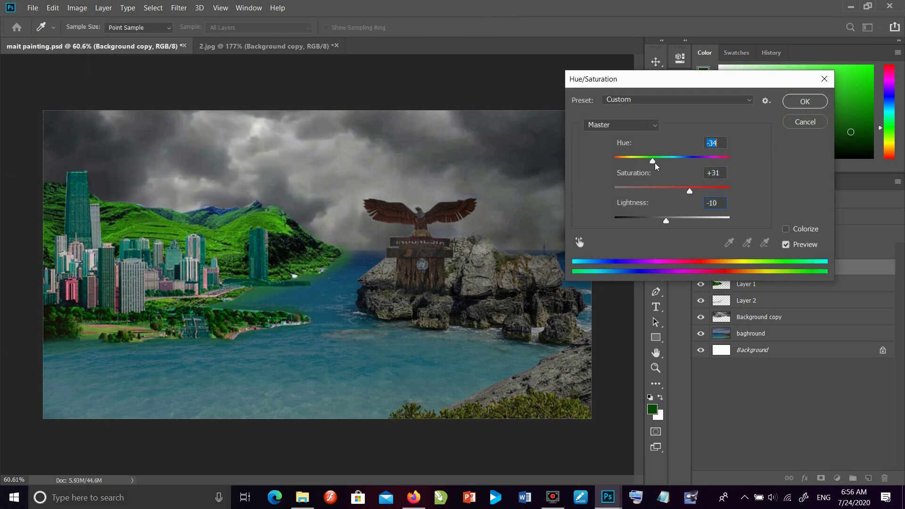
pyautogui.moveTo(644, 190); pyautogui.dragTo(638, 190)
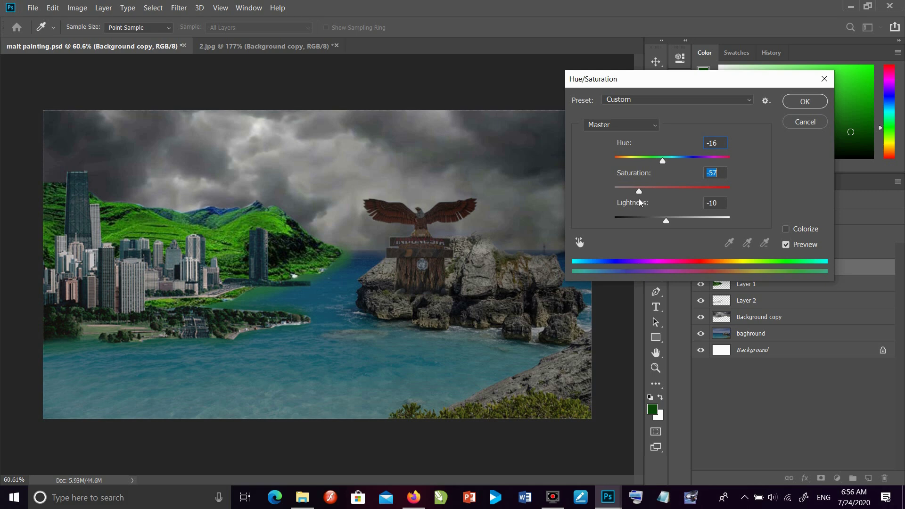
pyautogui.click(805, 101)
# Darken the green hills on Layer 1 and shift their hue
pyautogui.click(746, 284)
pyautogui.click(77, 8)
pyautogui.click(217, 96)
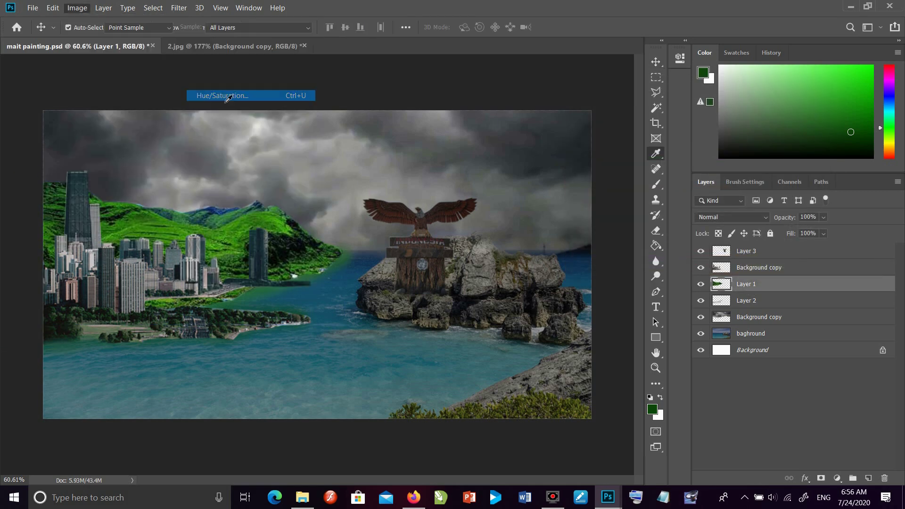
pyautogui.moveTo(645, 161); pyautogui.dragTo(670, 161)
pyautogui.moveTo(666, 221); pyautogui.dragTo(649, 227)
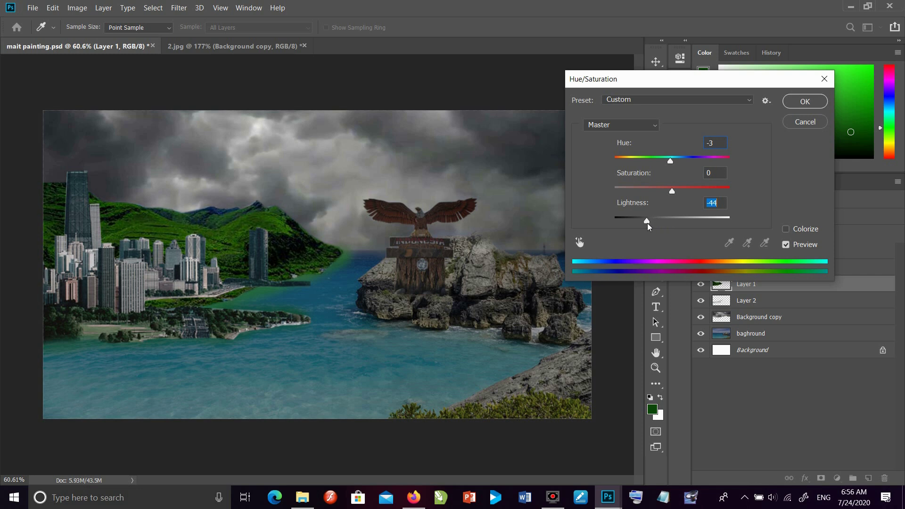
pyautogui.click(802, 102)
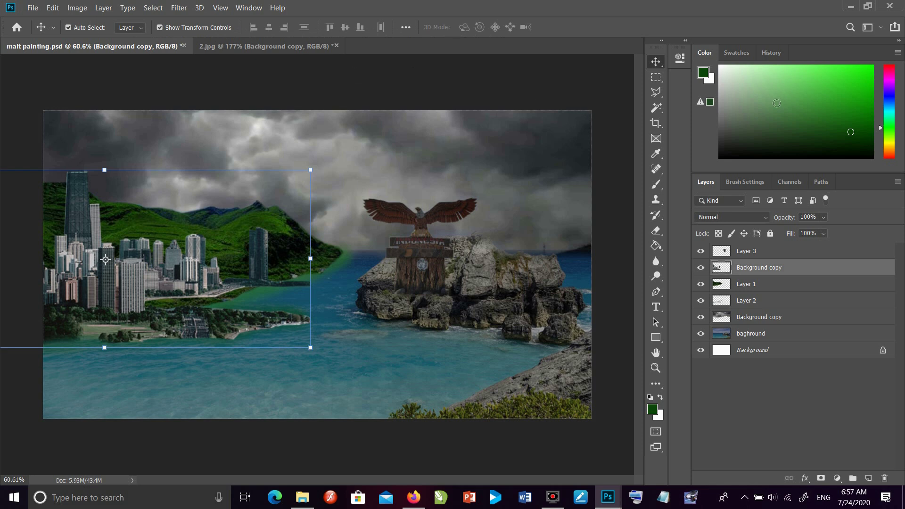
# On Layer 2, erase the green fringe and paint greyish-green tint over the lower-left water
pyautogui.click(746, 301)
pyautogui.click(655, 230)
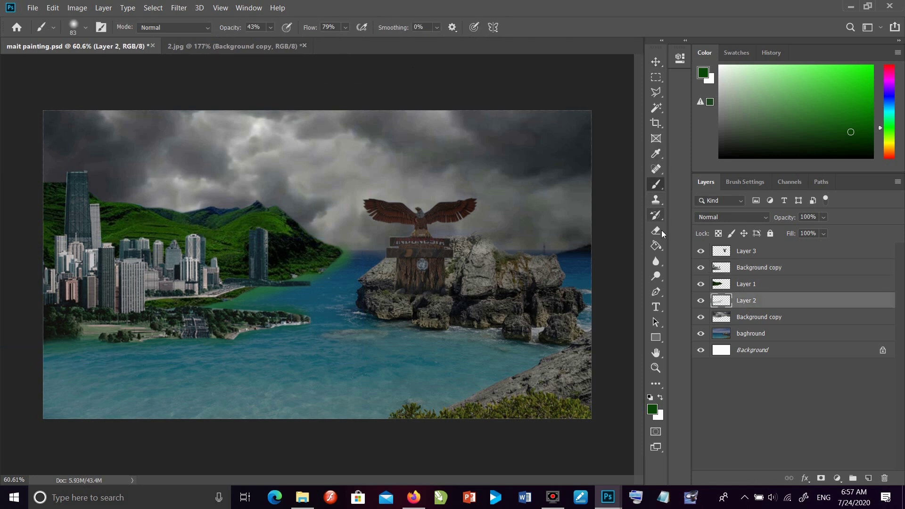
pyautogui.click(736, 133)
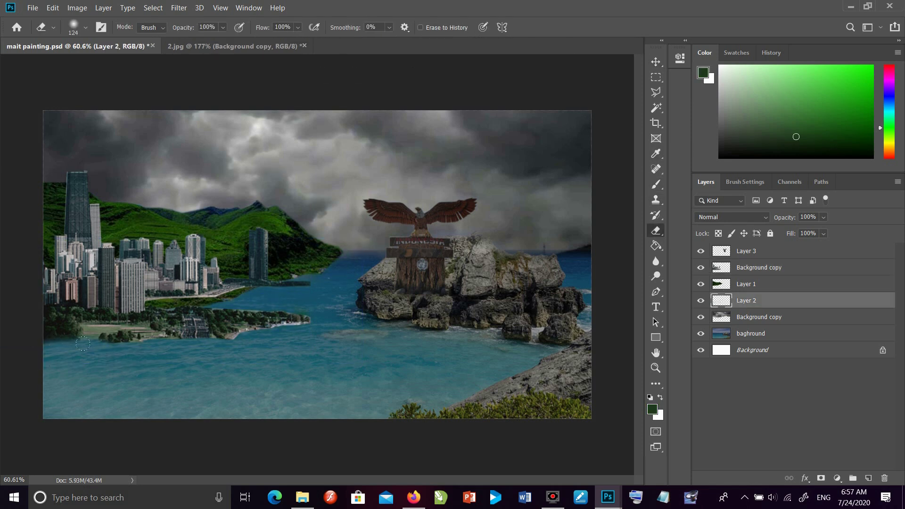
pyautogui.click(656, 184)
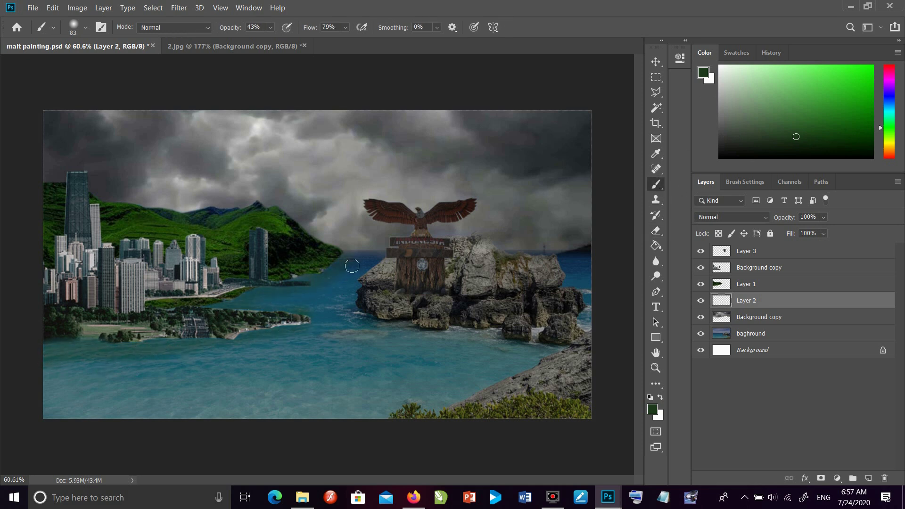
pyautogui.moveTo(94, 352); pyautogui.dragTo(70, 367)
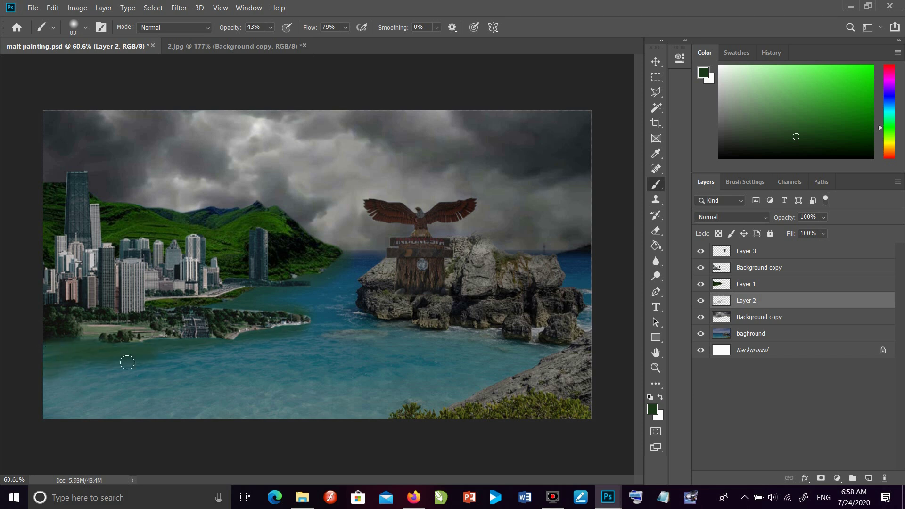
pyautogui.click(86, 27)
pyautogui.moveTo(108, 49); pyautogui.dragTo(121, 49)
pyautogui.moveTo(142, 358)
pyautogui.mouseDown()
pyautogui.moveTo(54, 380)
pyautogui.moveTo(235, 367)
pyautogui.moveTo(71, 410)
pyautogui.moveTo(220, 405)
pyautogui.mouseUp()
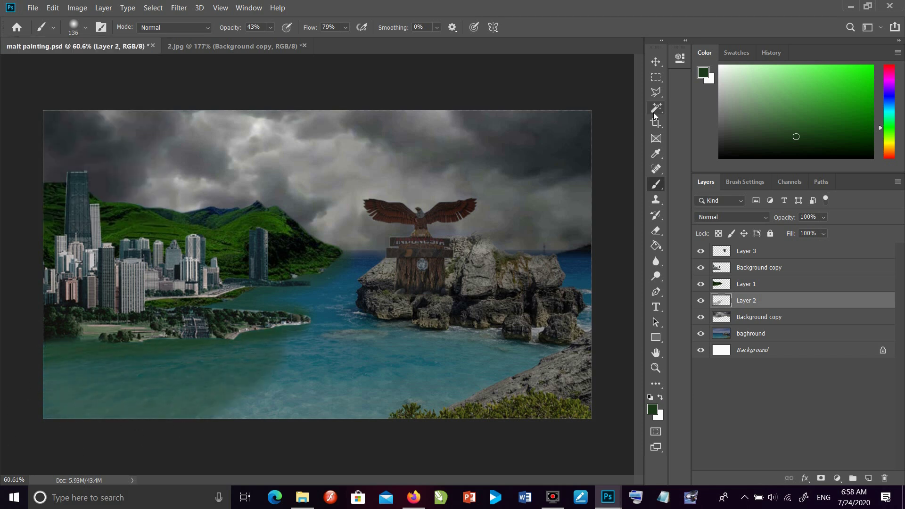
pyautogui.press('v')
pyautogui.click(767, 270)
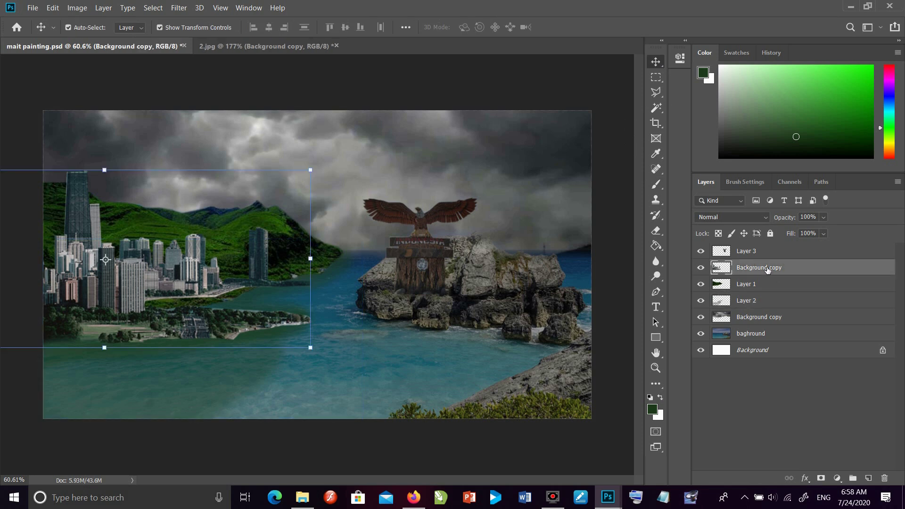
# Duplicate the city layer and select the Background copy 2 layer for transforming
pyautogui.hotkey('ctrl', 'j')
pyautogui.click(769, 284)
pyautogui.hotkey('ctrl', 't')
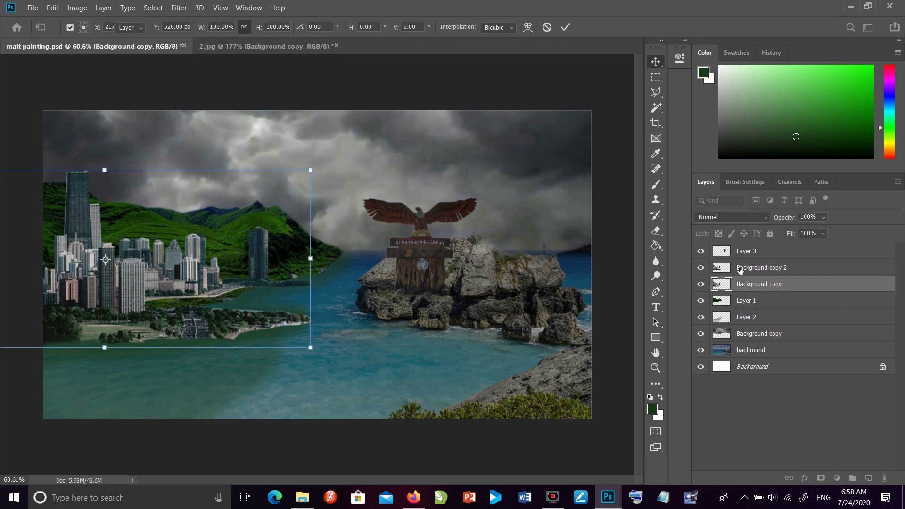
pyautogui.click(740, 269)
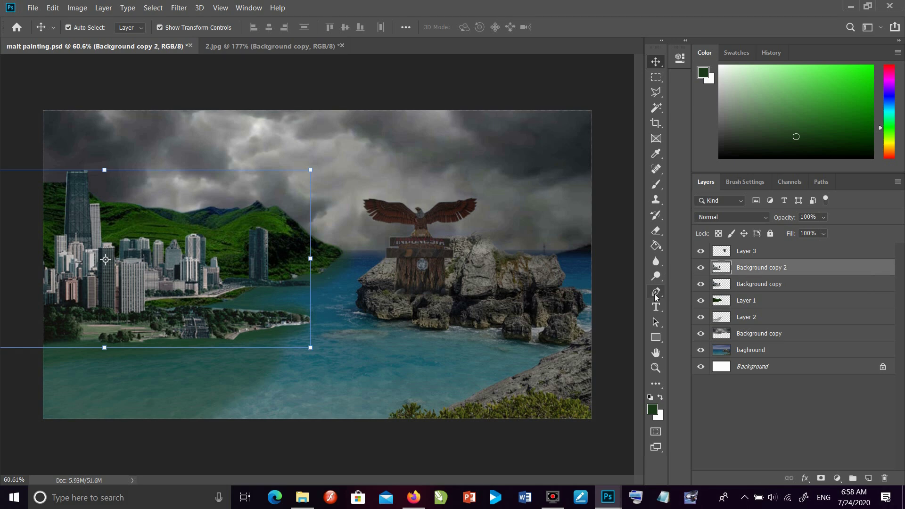
pyautogui.press('m')
pyautogui.rightClick(154, 231)
pyautogui.click(750, 267)
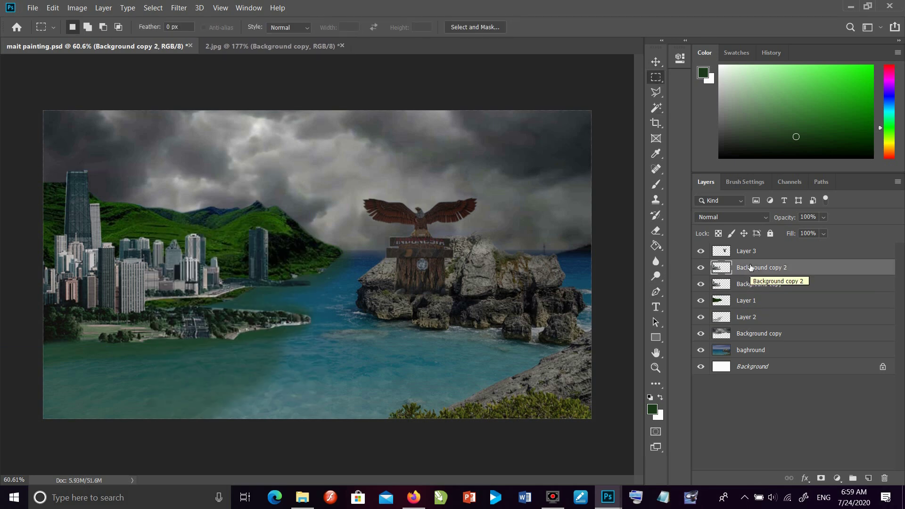
pyautogui.press('v')
pyautogui.click(104, 8)
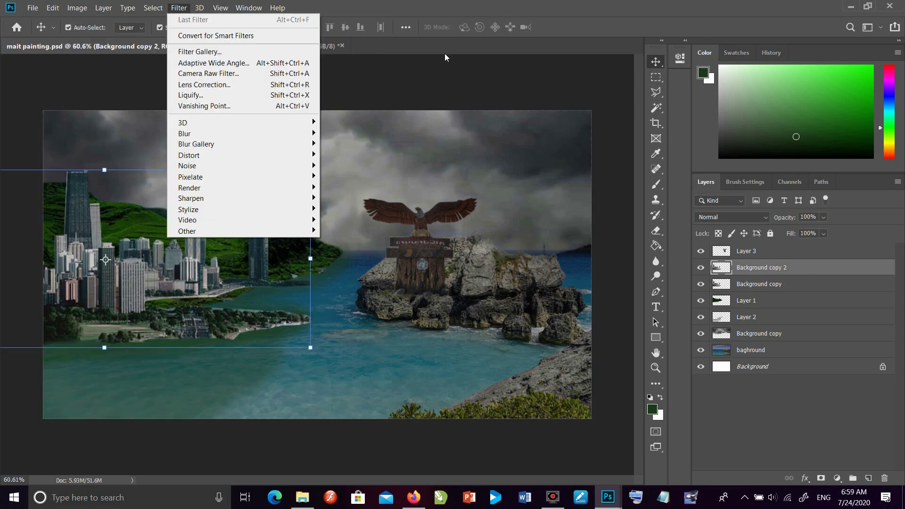
# Flip the city copy vertically, move it below the shoreline and stack it beneath the upright city
pyautogui.hotkey('ctrl', 't')
pyautogui.rightClick(193, 258)
pyautogui.click(217, 413)
pyautogui.moveTo(133, 220); pyautogui.dragTo(134, 374)
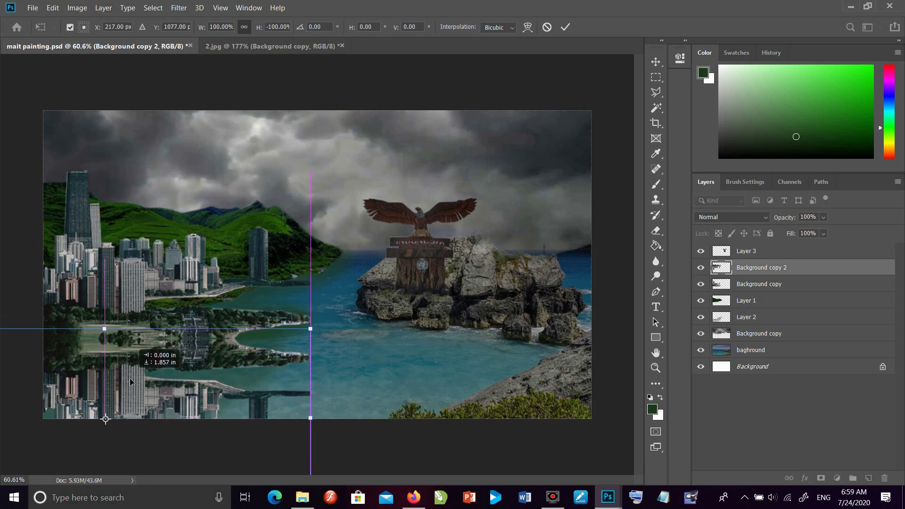
pyautogui.press('Return')
pyautogui.hotkey('ctrl', '[')
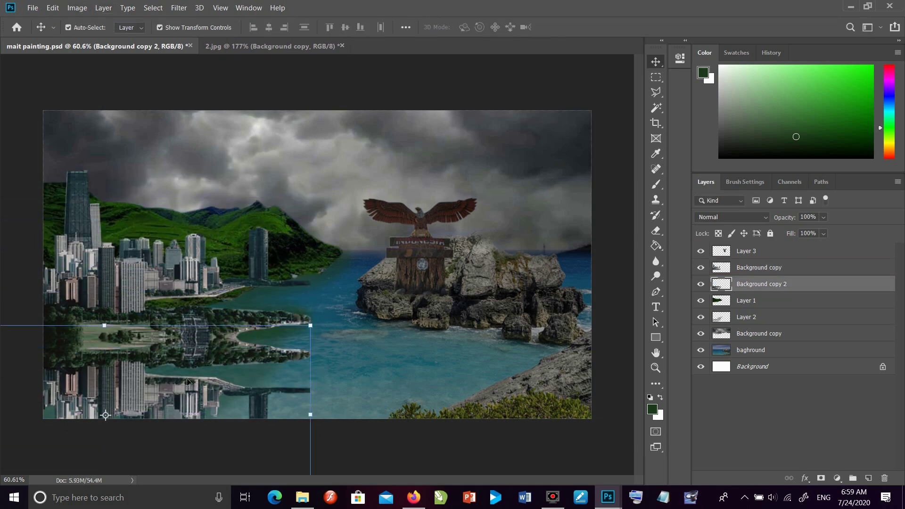
pyautogui.moveTo(188, 357); pyautogui.dragTo(188, 284)
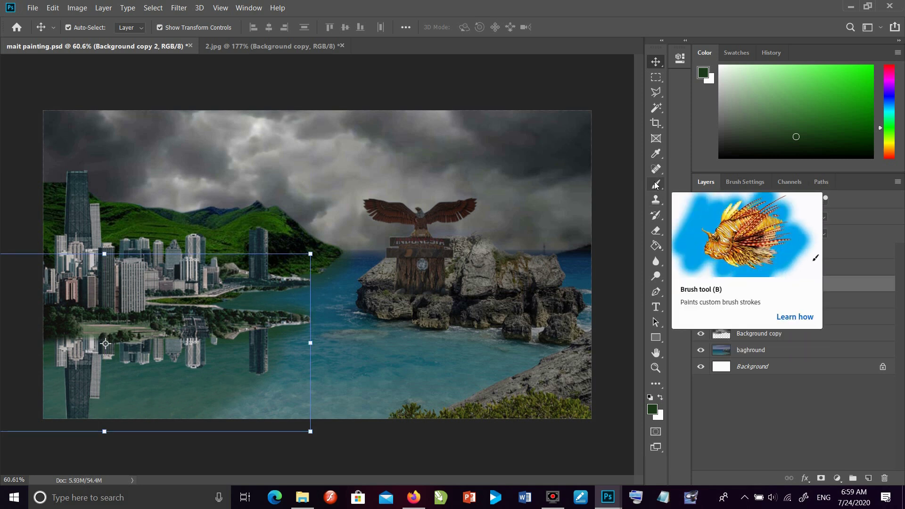
pyautogui.click(656, 230)
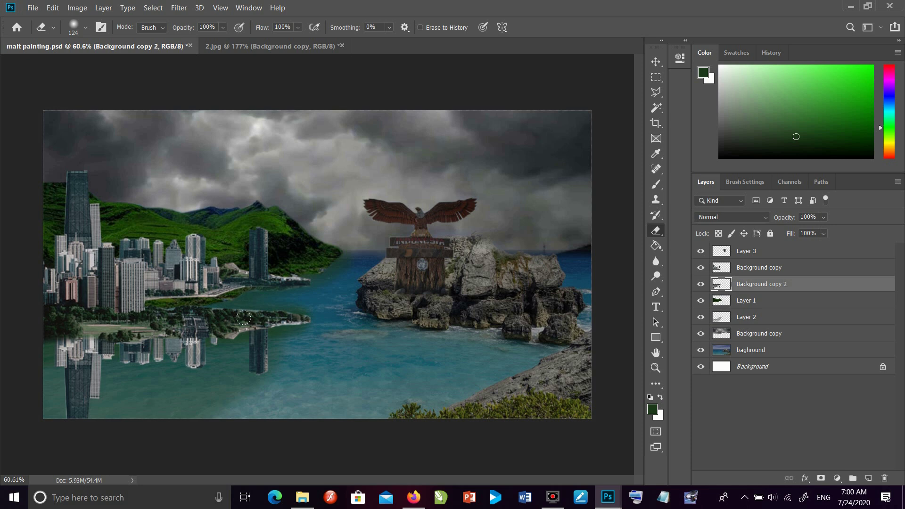
# Select the reflection layer and nudge it down slightly
pyautogui.click(656, 62)
pyautogui.click(759, 267)
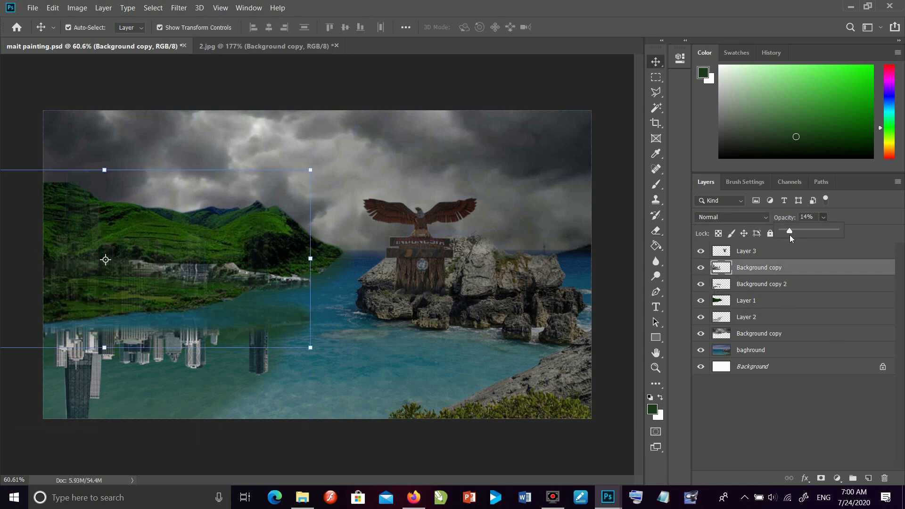
pyautogui.click(754, 284)
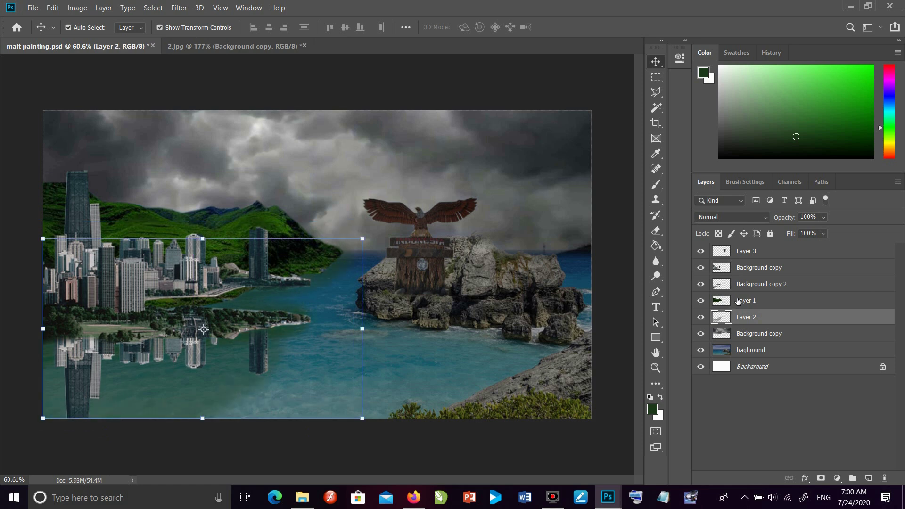
pyautogui.press('Down')
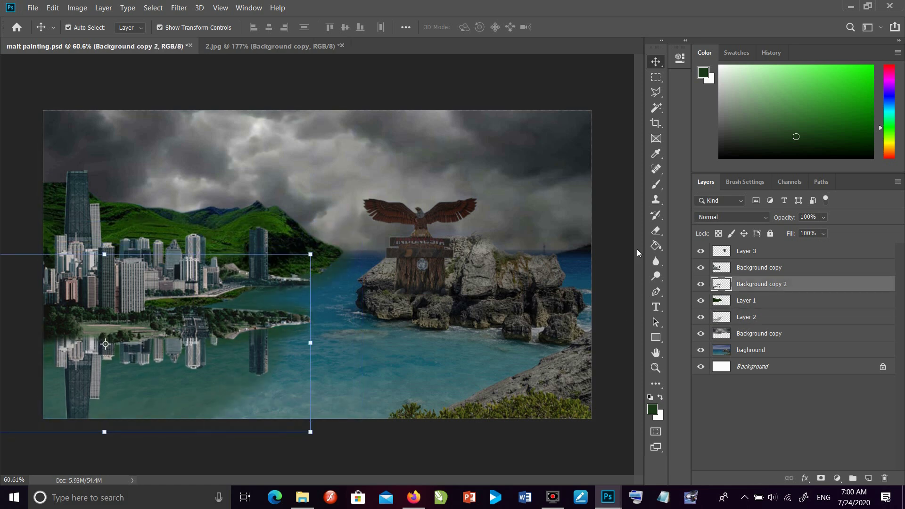
# Erase the dark reflected building and lower the reflection's fill to 36%
pyautogui.click(655, 231)
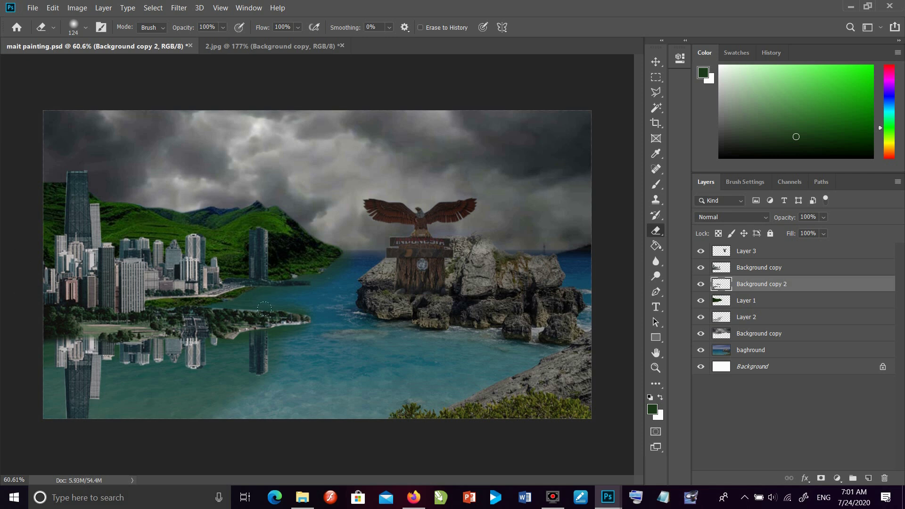
pyautogui.moveTo(260, 333); pyautogui.dragTo(272, 389)
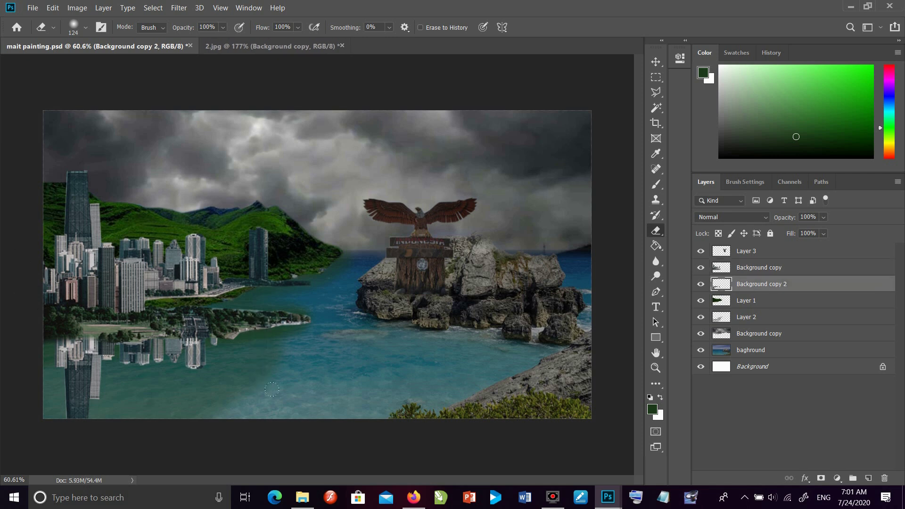
pyautogui.moveTo(834, 251); pyautogui.dragTo(804, 251)
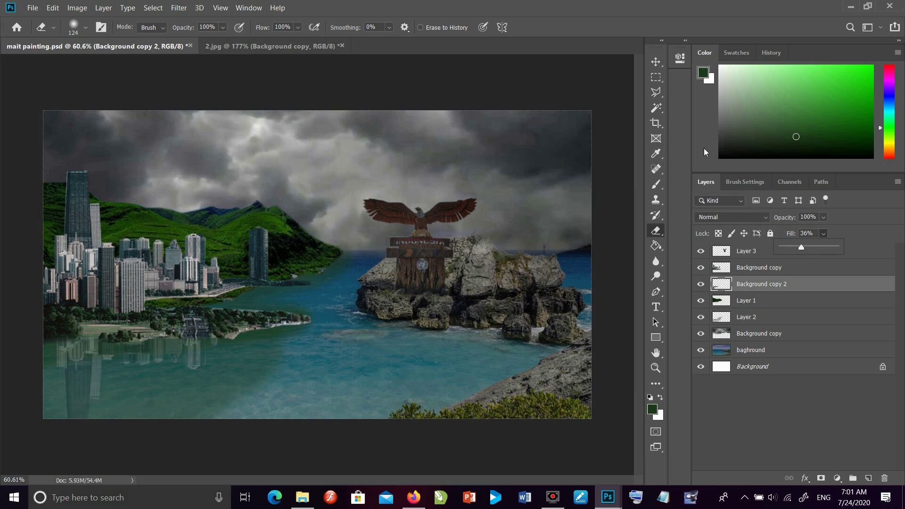
pyautogui.press('v')
pyautogui.click(655, 184)
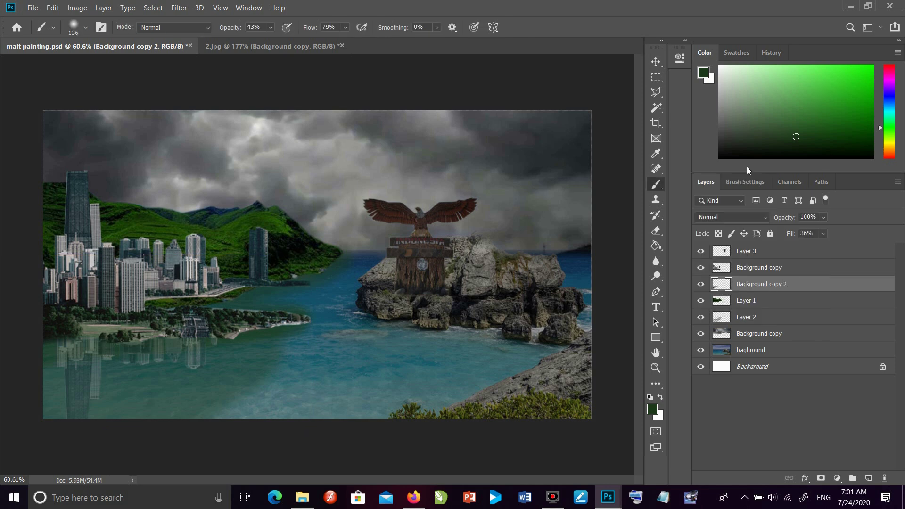
# Make white the foreground colour and add a new layer below Layer 2
pyautogui.click(720, 66)
pyautogui.click(868, 478)
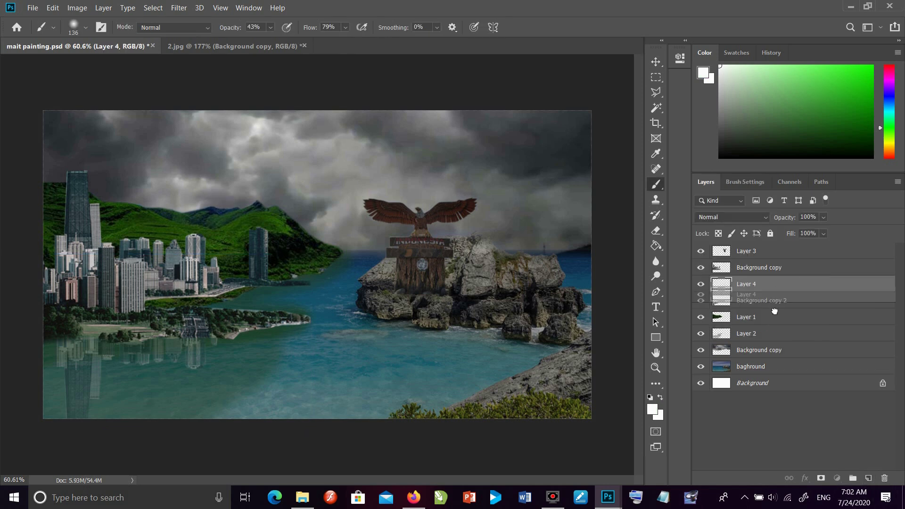
pyautogui.moveTo(754, 284); pyautogui.dragTo(755, 340)
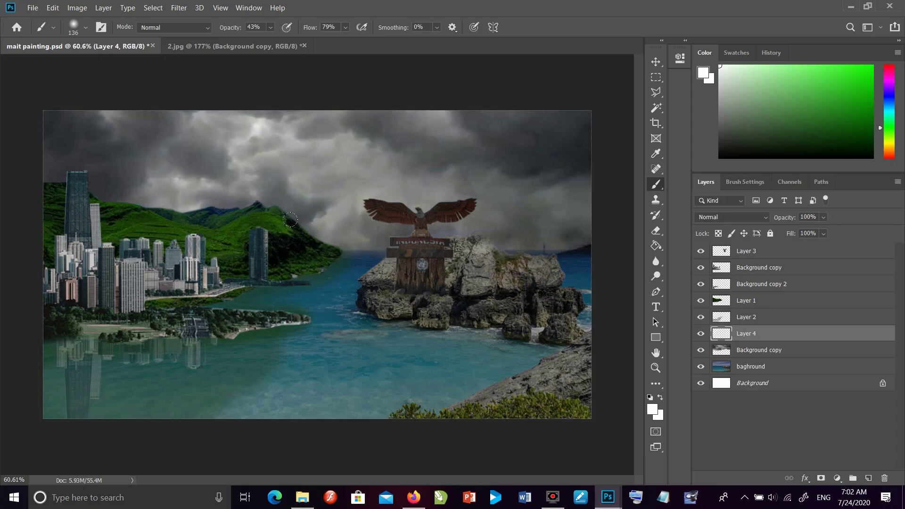
# Paint a large soft white glow into the upper-left sky, undoing the second stroke
pyautogui.click(85, 27)
pyautogui.moveTo(42, 55); pyautogui.dragTo(108, 55)
pyautogui.moveTo(123, 121); pyautogui.dragTo(172, 160)
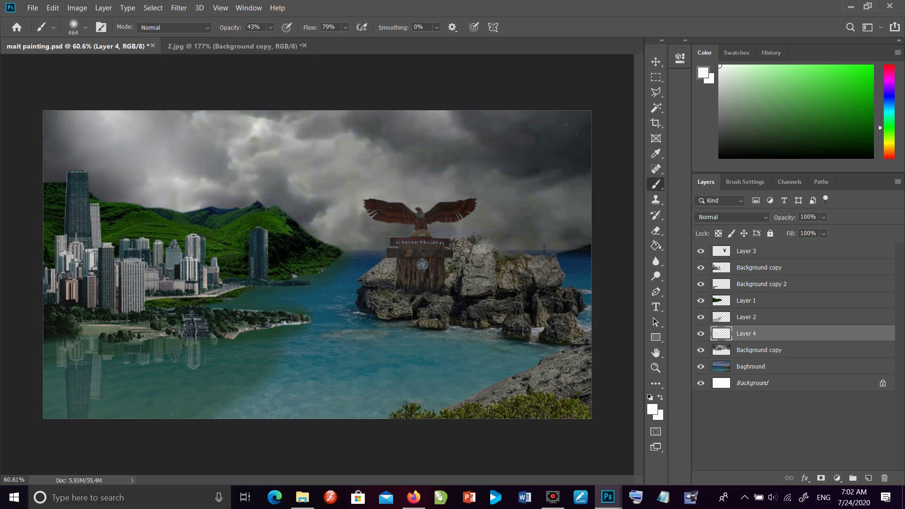
pyautogui.moveTo(188, 131)
pyautogui.mouseDown()
pyautogui.moveTo(141, 146)
pyautogui.moveTo(154, 152)
pyautogui.mouseUp()
pyautogui.hotkey('ctrl', 'z')
pyautogui.click(731, 150)
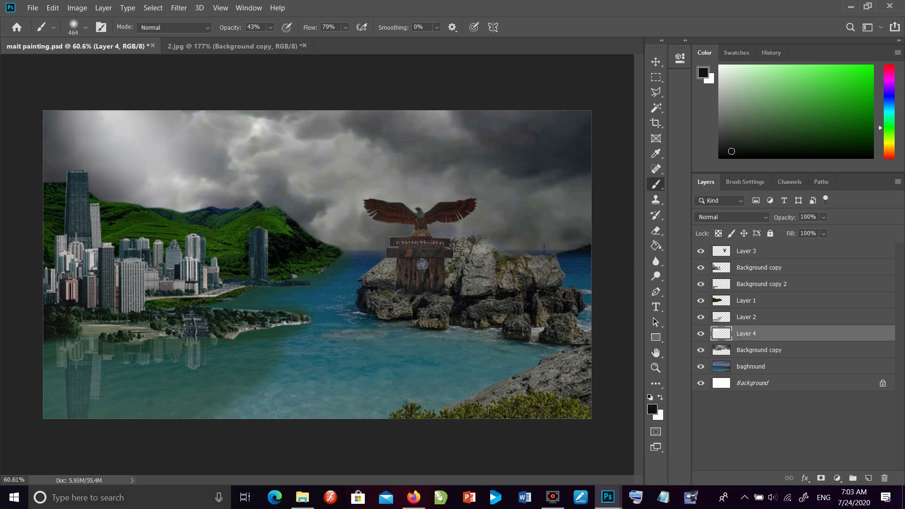
pyautogui.click(759, 268)
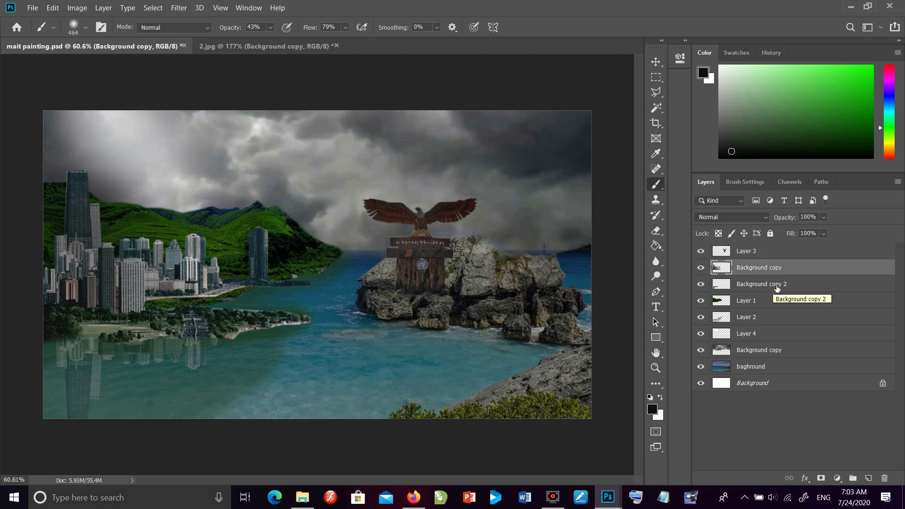
# Select Layer 1 and set a white brush at 165 px size
pyautogui.click(742, 352)
pyautogui.click(754, 300)
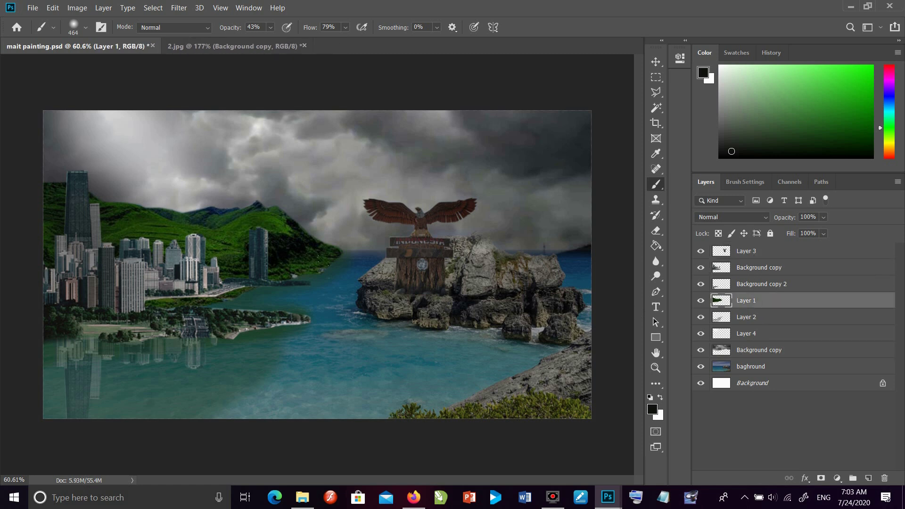
pyautogui.click(85, 27)
pyautogui.write('70')
pyautogui.click(720, 66)
pyautogui.click(86, 27)
pyautogui.write('165')
pyautogui.press('Return')
# Paint faint white haze over the left hills at 30% opacity and lower flow, undoing unwanted strokes
pyautogui.moveTo(198, 227); pyautogui.dragTo(245, 266)
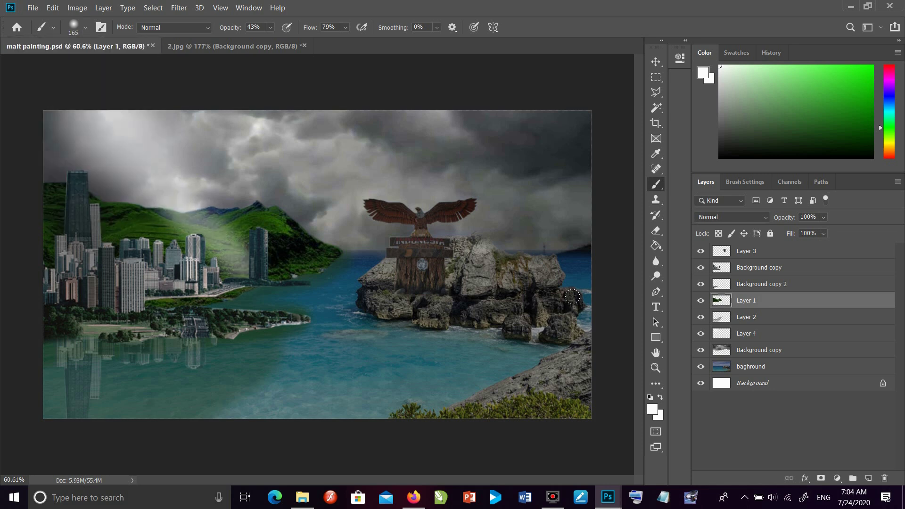
pyautogui.hotkey('ctrl', 'z')
pyautogui.press('3')
pyautogui.press('3')
pyautogui.moveTo(221, 218); pyautogui.dragTo(250, 255)
pyautogui.hotkey('ctrl', 'z')
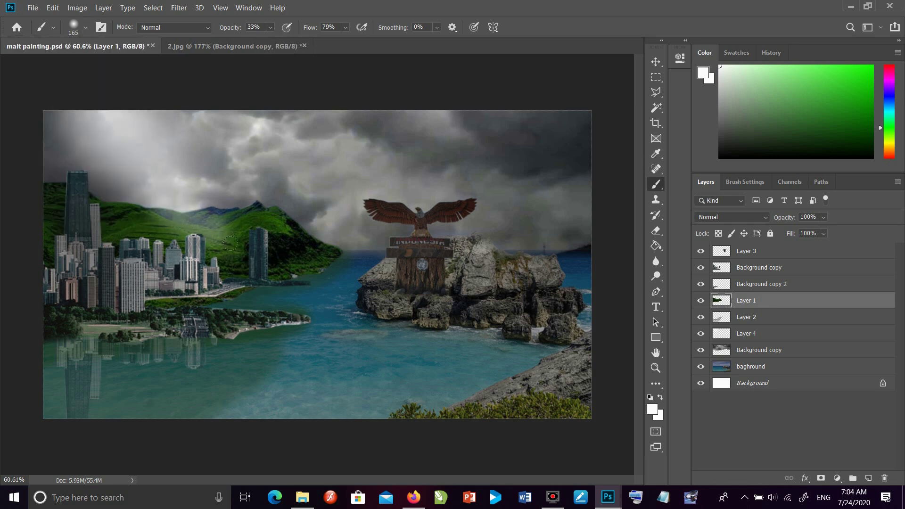
pyautogui.moveTo(156, 198)
pyautogui.mouseDown()
pyautogui.moveTo(241, 260)
pyautogui.moveTo(203, 236)
pyautogui.mouseUp()
pyautogui.hotkey('ctrl', 'z')
pyautogui.hotkey('ctrl', 'z')
pyautogui.moveTo(347, 27); pyautogui.dragTo(336, 41)
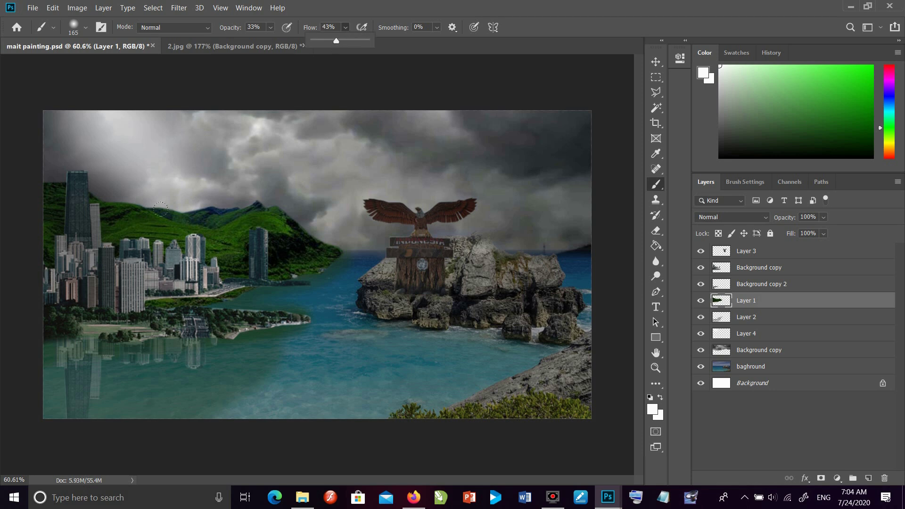
pyautogui.moveTo(156, 198); pyautogui.dragTo(245, 264)
pyautogui.hotkey('ctrl', 'z')
pyautogui.moveTo(150, 196)
pyautogui.mouseDown()
pyautogui.moveTo(239, 262)
pyautogui.moveTo(137, 188)
pyautogui.moveTo(249, 269)
pyautogui.mouseUp()
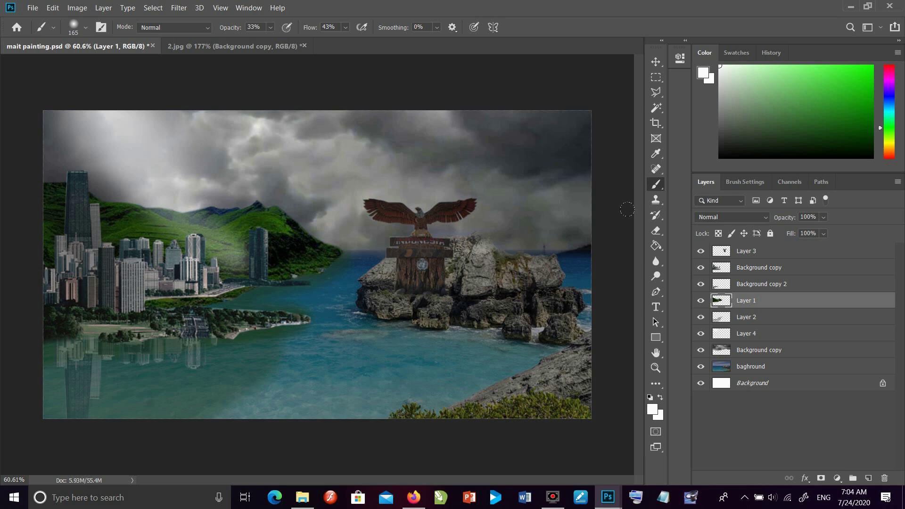
# Click through the scene's layers with the Move tool to select the background layer
pyautogui.click(759, 268)
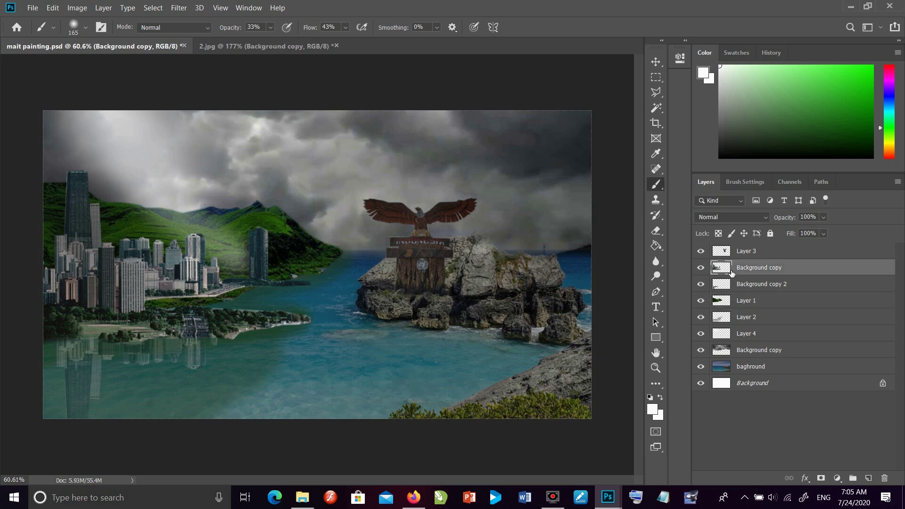
pyautogui.click(762, 284)
pyautogui.click(655, 61)
pyautogui.click(189, 306)
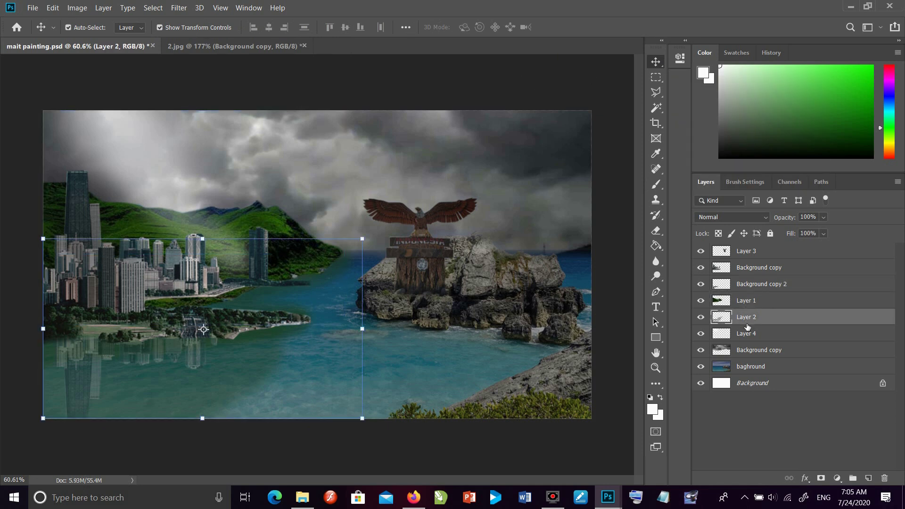
pyautogui.click(156, 198)
pyautogui.click(420, 217)
pyautogui.click(542, 339)
# Try darkening the right-hand rocks with a black brush, then undo it
pyautogui.press('b')
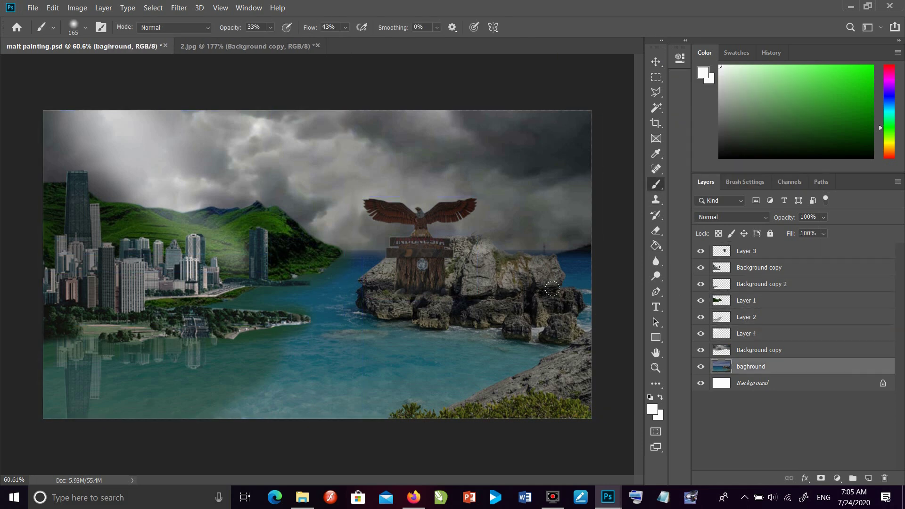
pyautogui.click(650, 397)
pyautogui.click(85, 27)
pyautogui.press('Return')
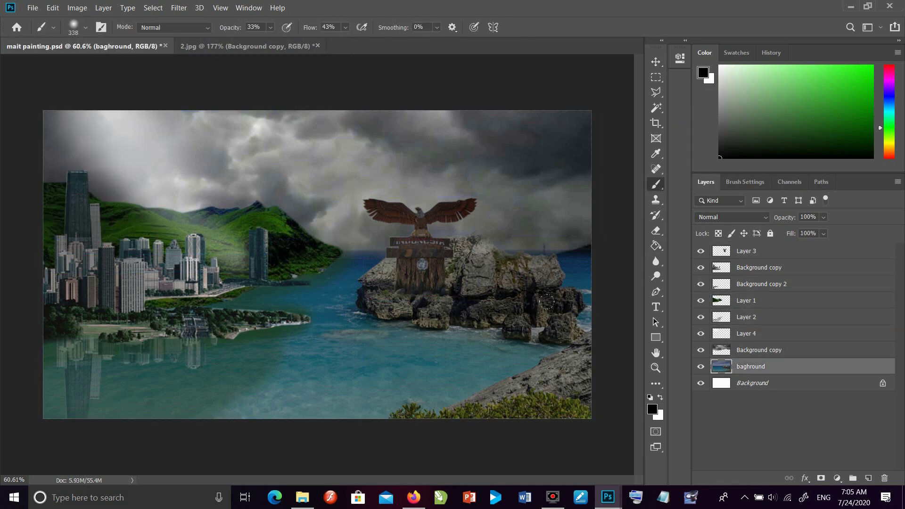
pyautogui.moveTo(518, 306); pyautogui.dragTo(485, 317)
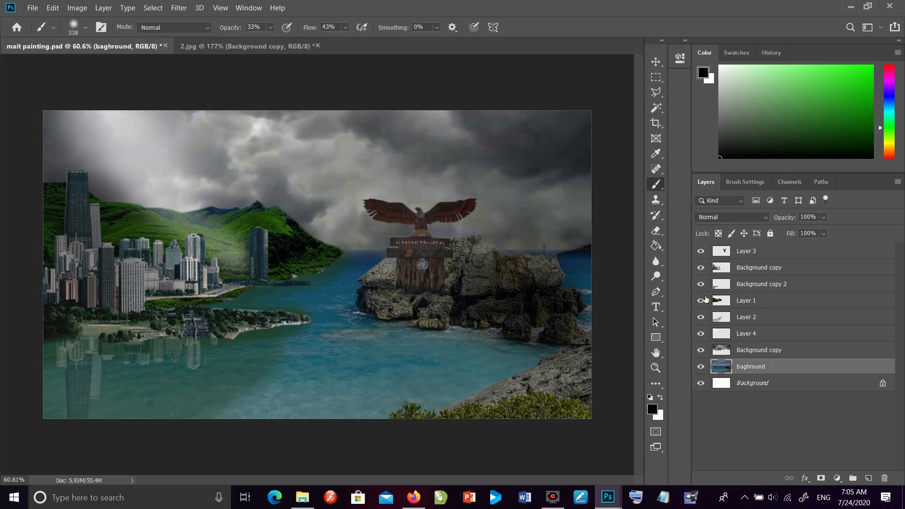
pyautogui.hotkey('ctrl', 'z')
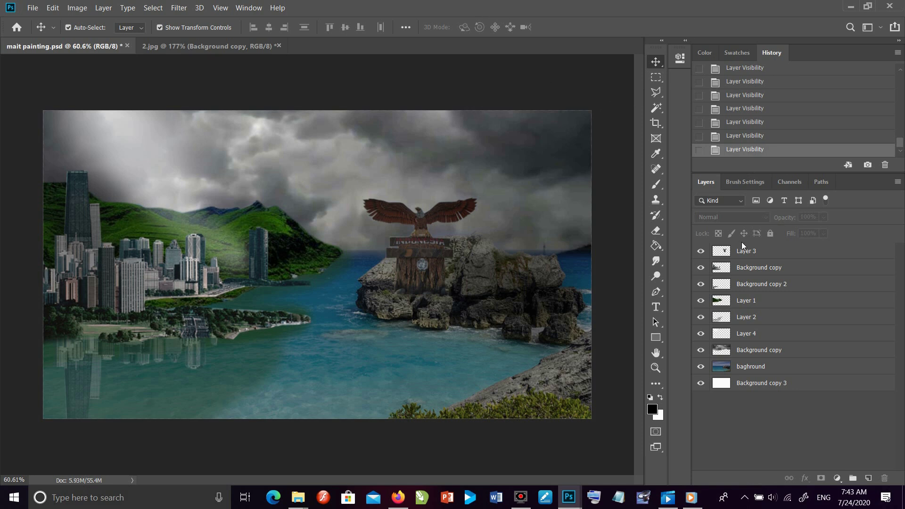
# Stamp visible layers and add a Color Lookup adjustment using Fuji ETERNA 250D Fuji 3510
pyautogui.press('ctrl')
pyautogui.hotkey('ctrl', 'shift', 'alt', 'e')
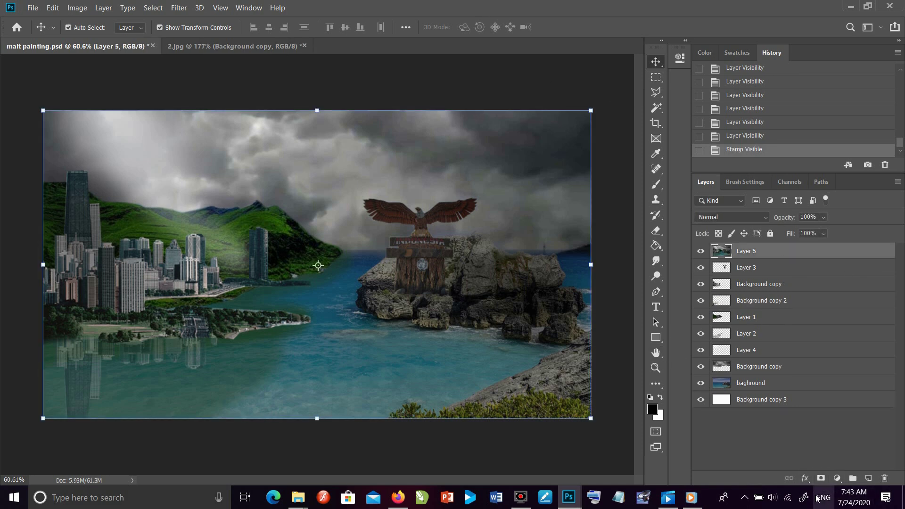
pyautogui.click(837, 478)
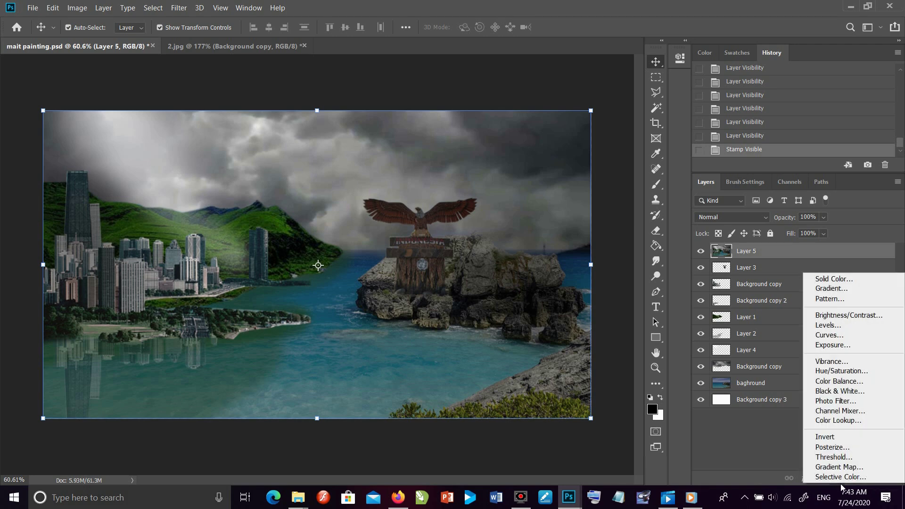
pyautogui.click(844, 423)
pyautogui.click(605, 93)
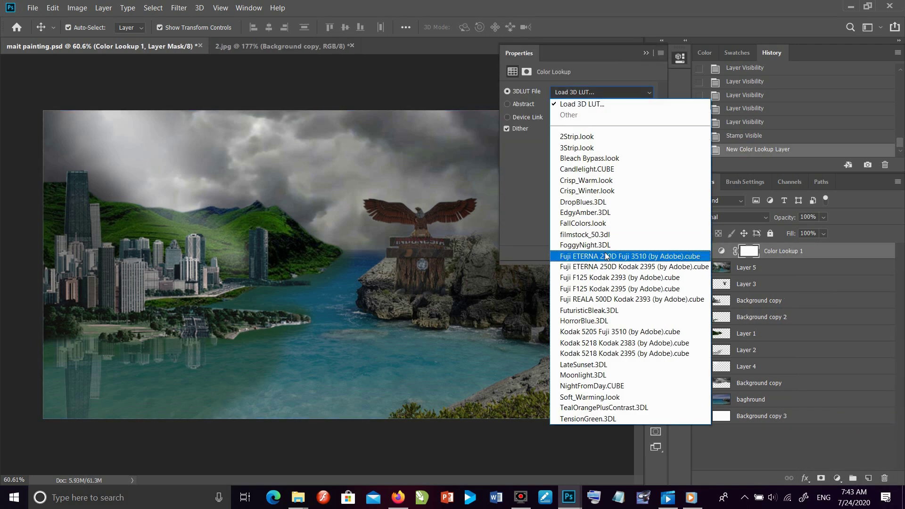
pyautogui.click(608, 276)
pyautogui.click(645, 52)
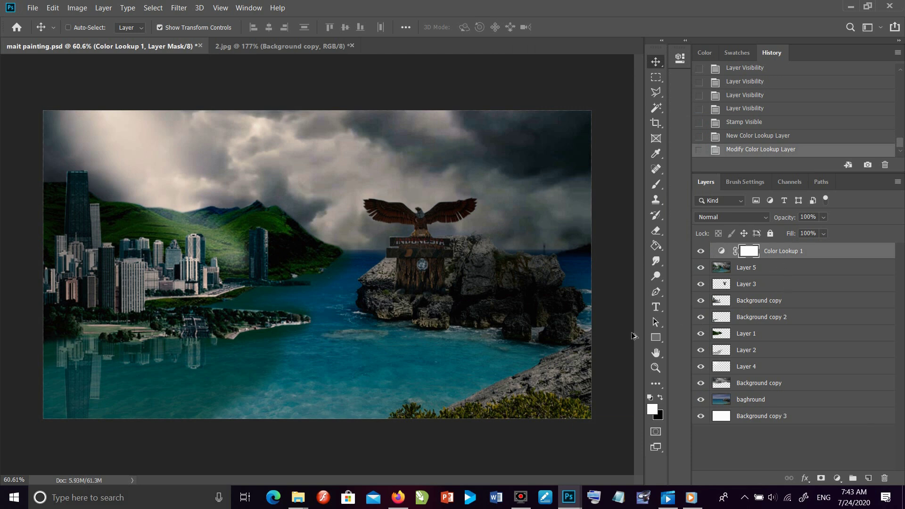
# Stamp the graded scene into a new top layer and hide the layers beneath
pyautogui.hotkey('ctrl', 'shift', 'alt', 'e')
pyautogui.click(701, 267)
pyautogui.moveTo(701, 284); pyautogui.dragTo(702, 413)
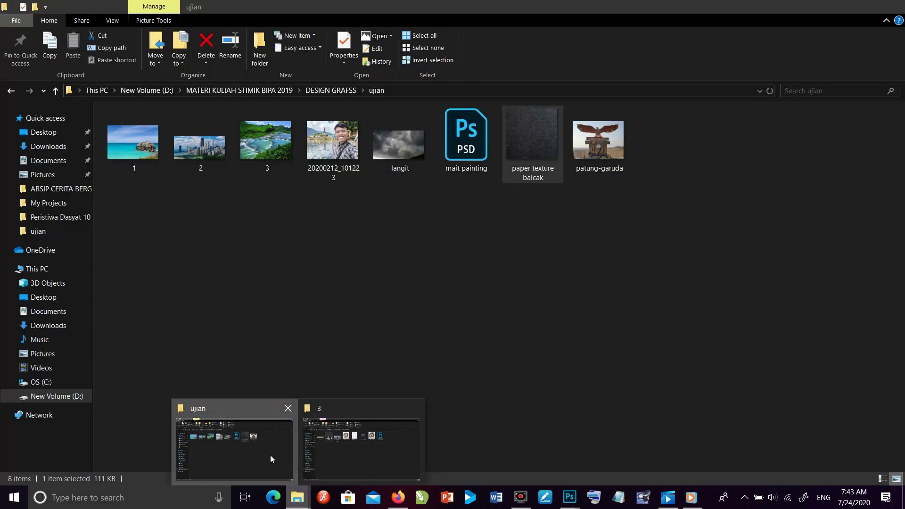
# Place the paper texture image and stretch it to cover the whole canvas
pyautogui.click(269, 471)
pyautogui.moveTo(532, 142)
pyautogui.mouseDown()
pyautogui.moveTo(574, 498)
pyautogui.moveTo(521, 279)
pyautogui.moveTo(594, 265)
pyautogui.mouseUp()
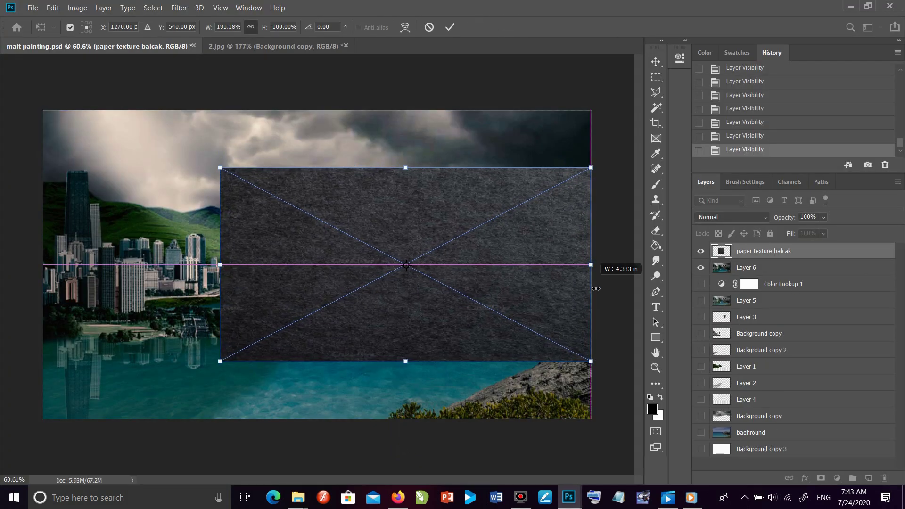
pyautogui.moveTo(220, 264); pyautogui.dragTo(47, 261)
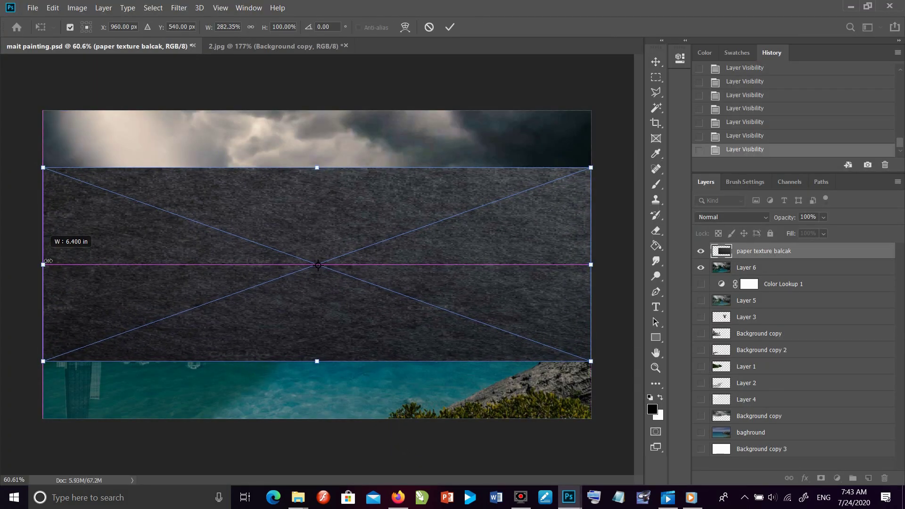
pyautogui.moveTo(321, 168); pyautogui.dragTo(321, 110)
pyautogui.moveTo(316, 361); pyautogui.dragTo(317, 418)
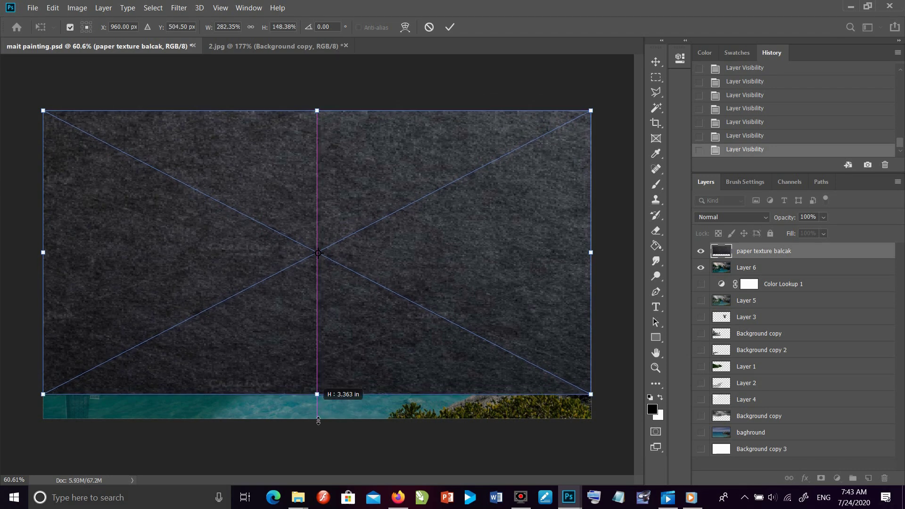
# Add an inverted mask to the merged scene, set the texture to Multiply and move it below
pyautogui.click(765, 268)
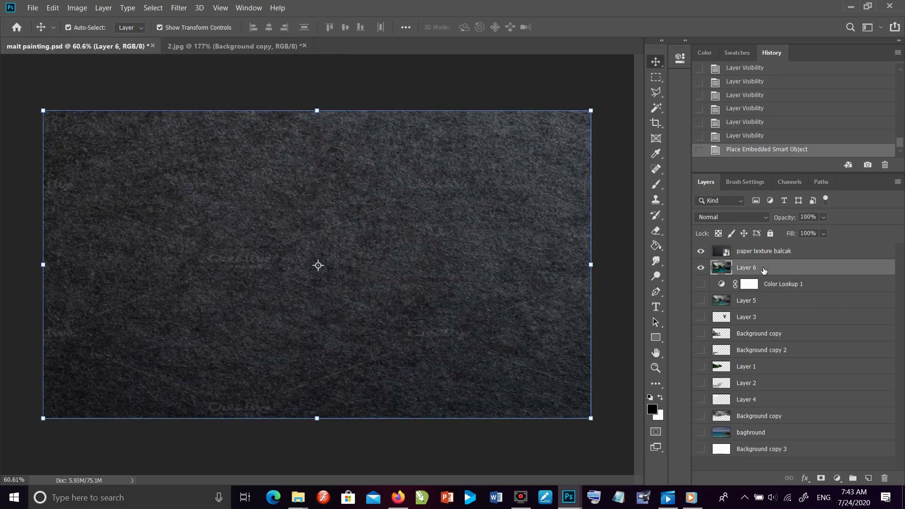
pyautogui.click(821, 478)
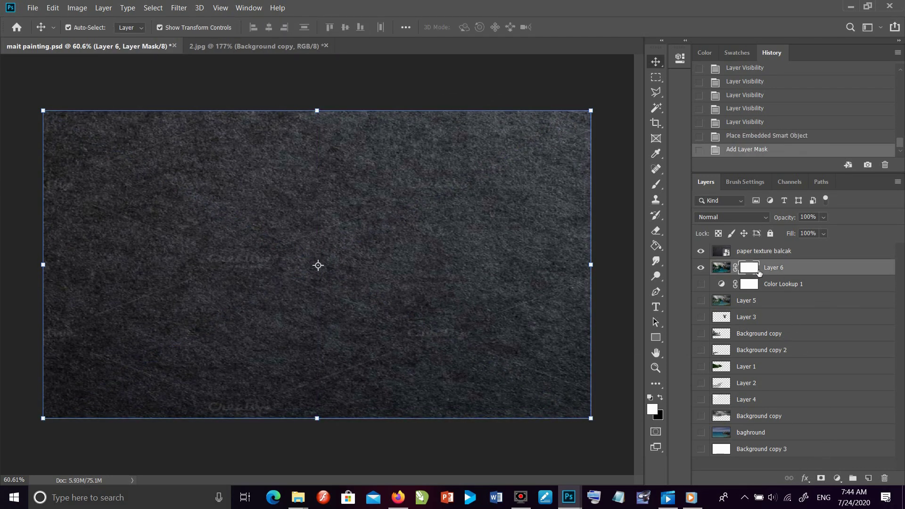
pyautogui.click(764, 251)
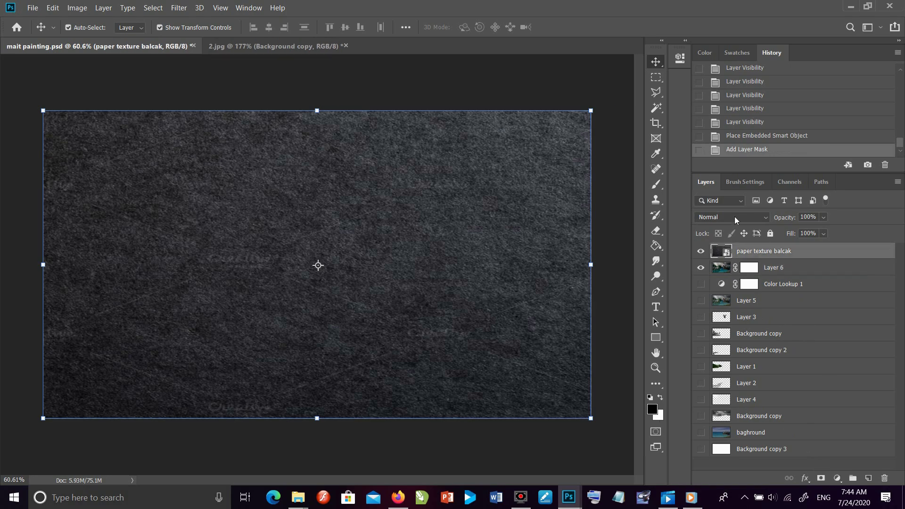
pyautogui.click(733, 217)
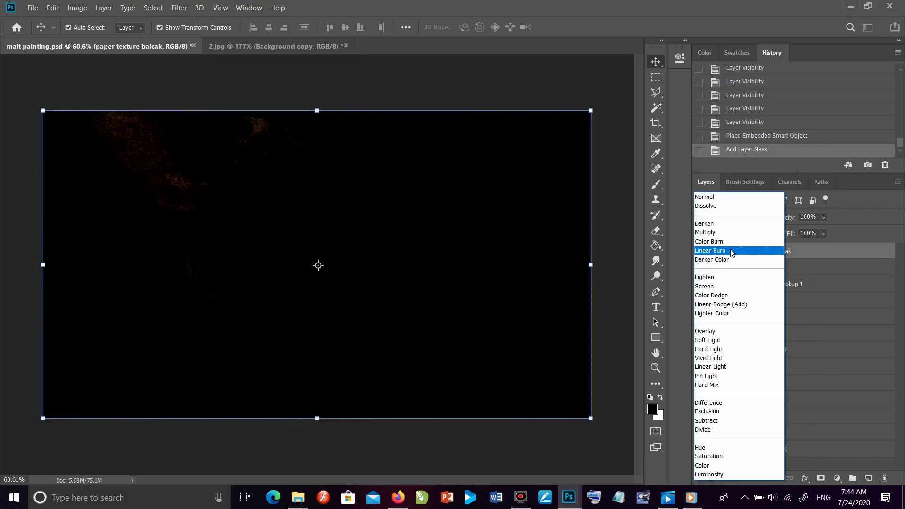
pyautogui.click(733, 233)
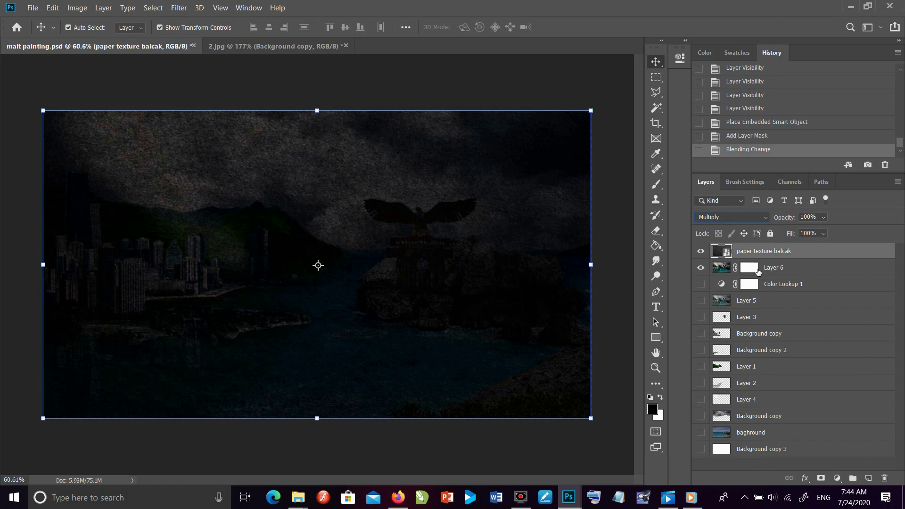
pyautogui.click(754, 272)
pyautogui.hotkey('ctrl', 'i')
pyautogui.hotkey('alt', ']')
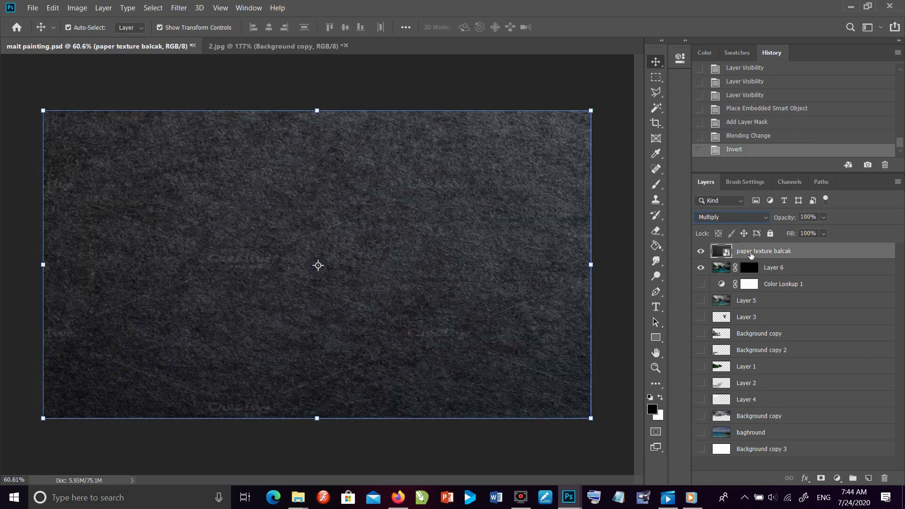
pyautogui.hotkey('ctrl', '[')
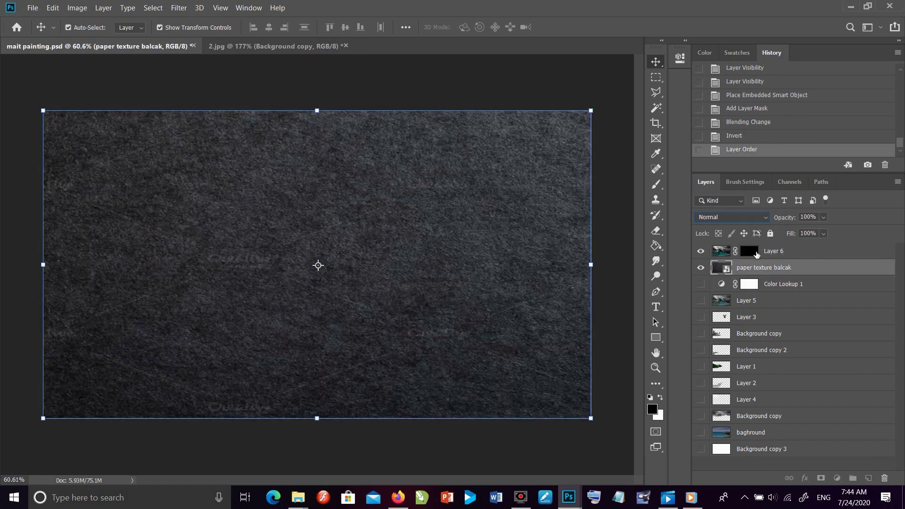
pyautogui.click(755, 252)
pyautogui.press('x')
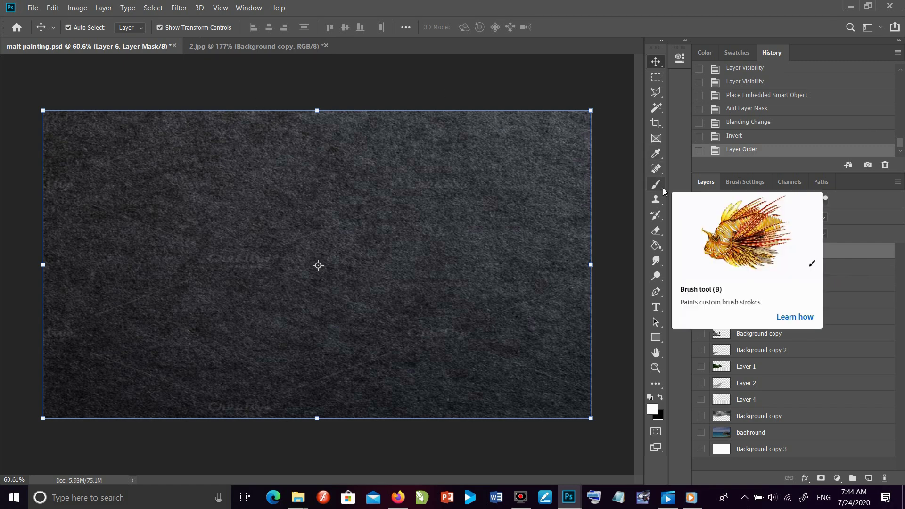
pyautogui.click(661, 188)
pyautogui.click(85, 27)
pyautogui.press('r')
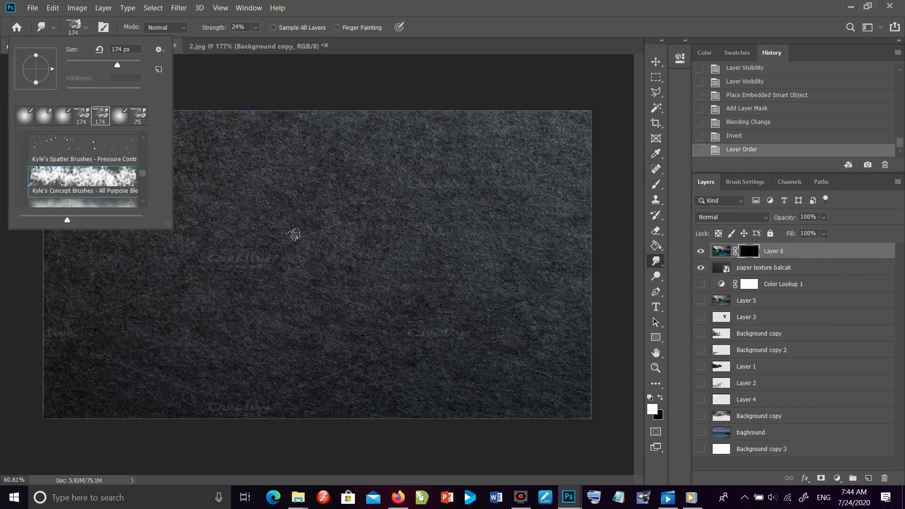
pyautogui.click(279, 217)
pyautogui.moveTo(278, 217)
pyautogui.mouseDown()
pyautogui.moveTo(378, 247)
pyautogui.moveTo(198, 224)
pyautogui.mouseUp()
pyautogui.click(656, 185)
pyautogui.moveTo(283, 226)
pyautogui.mouseDown()
pyautogui.moveTo(199, 243)
pyautogui.moveTo(141, 302)
pyautogui.mouseUp()
pyautogui.hotkey('ctrl', 'z')
pyautogui.click(86, 30)
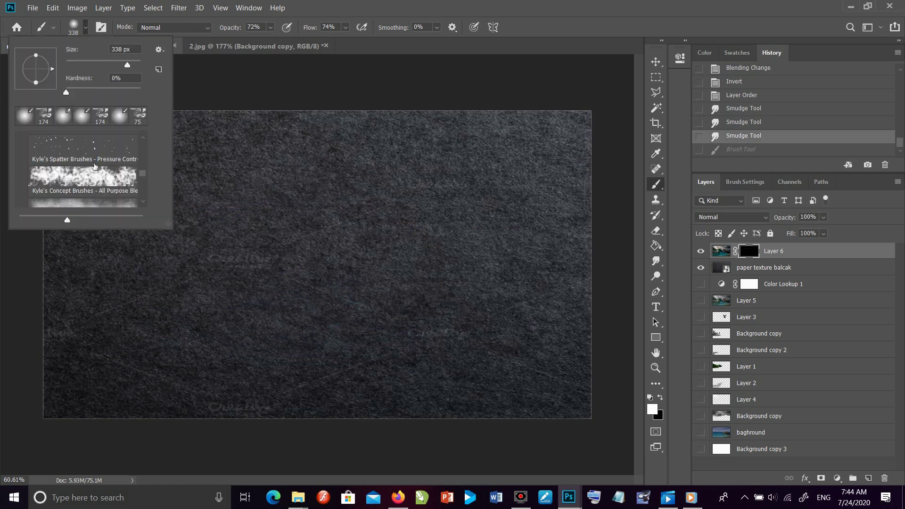
pyautogui.scroll(-2, 108, 182)
pyautogui.scroll(-2, 107, 183)
pyautogui.doubleClick(103, 187)
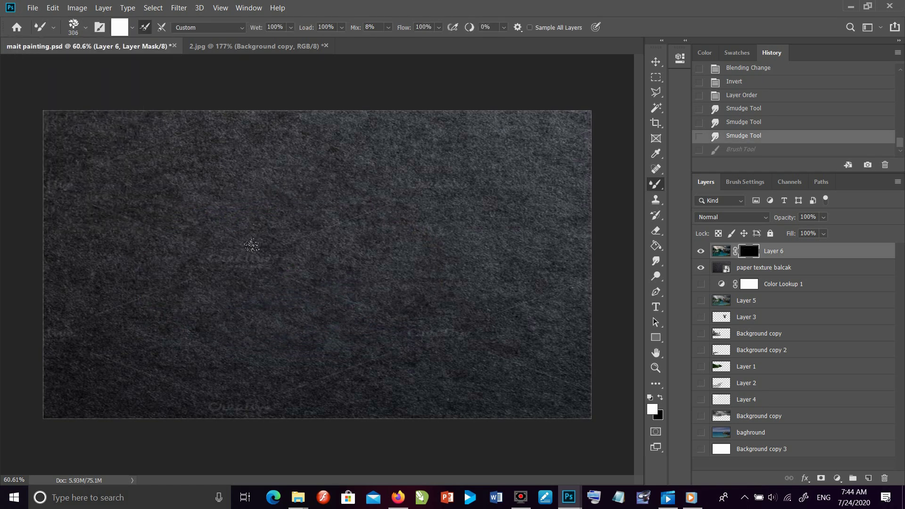
pyautogui.moveTo(252, 202)
pyautogui.mouseDown()
pyautogui.moveTo(153, 295)
pyautogui.moveTo(226, 330)
pyautogui.moveTo(391, 274)
pyautogui.moveTo(141, 203)
pyautogui.moveTo(228, 200)
pyautogui.moveTo(248, 254)
pyautogui.moveTo(155, 354)
pyautogui.moveTo(466, 260)
pyautogui.moveTo(212, 160)
pyautogui.mouseUp()
pyautogui.hotkey('ctrl', 'z')
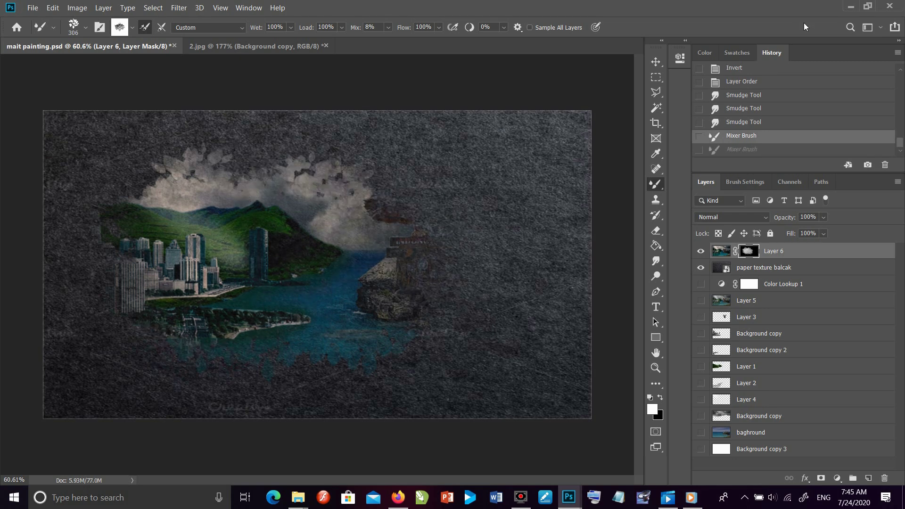
pyautogui.click(742, 94)
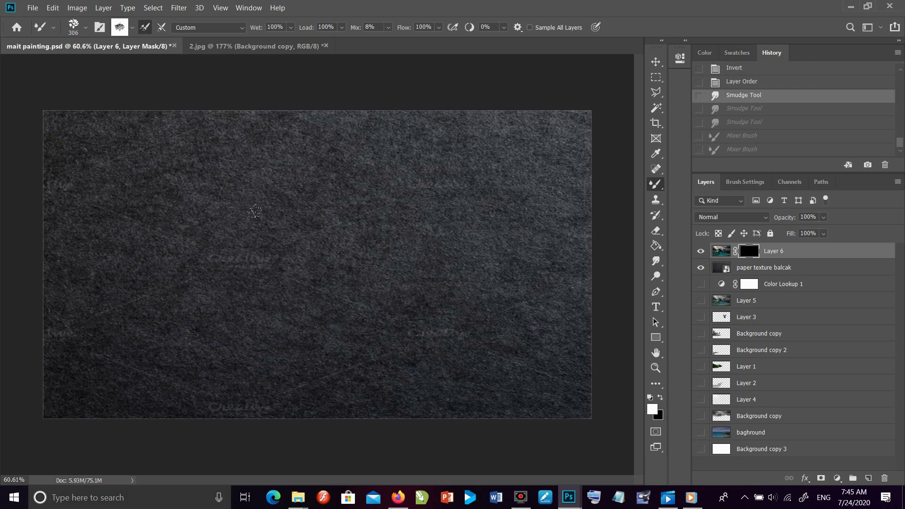
pyautogui.click(132, 28)
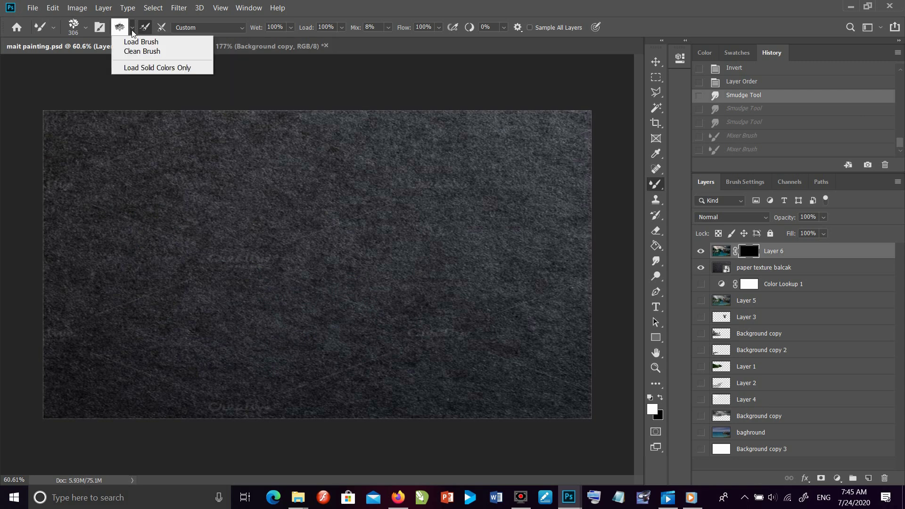
pyautogui.click(142, 39)
pyautogui.moveTo(254, 212); pyautogui.dragTo(203, 283)
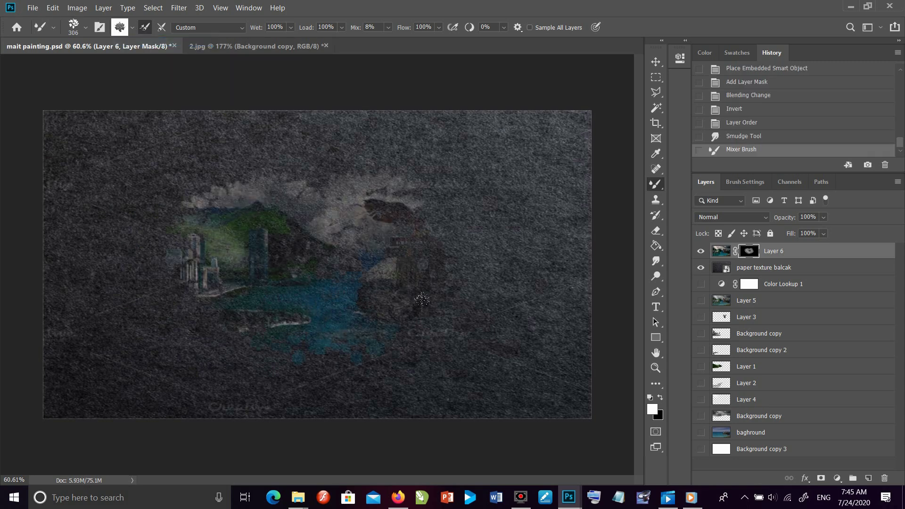
pyautogui.hotkey('ctrl', 'z')
pyautogui.click(85, 27)
pyautogui.scroll(-2, 107, 179)
pyautogui.scroll(3, 108, 179)
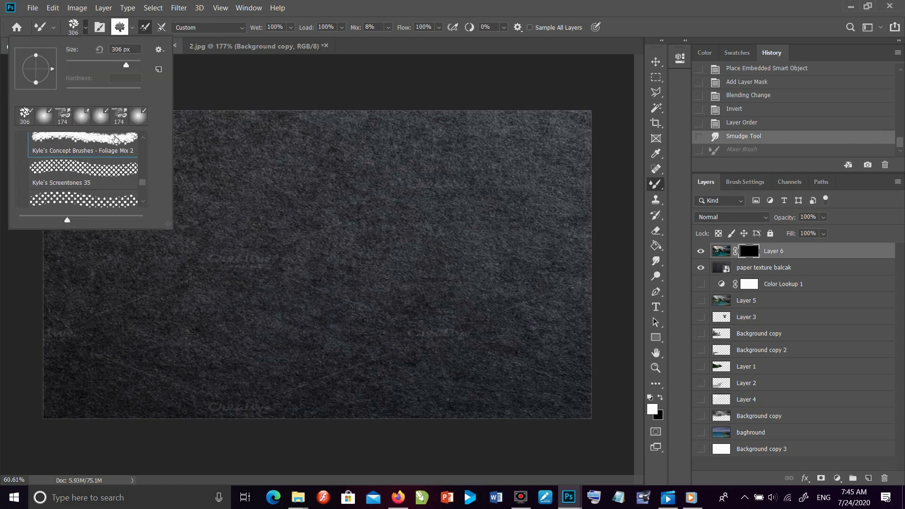
pyautogui.press('r')
pyautogui.moveTo(368, 243); pyautogui.dragTo(296, 300)
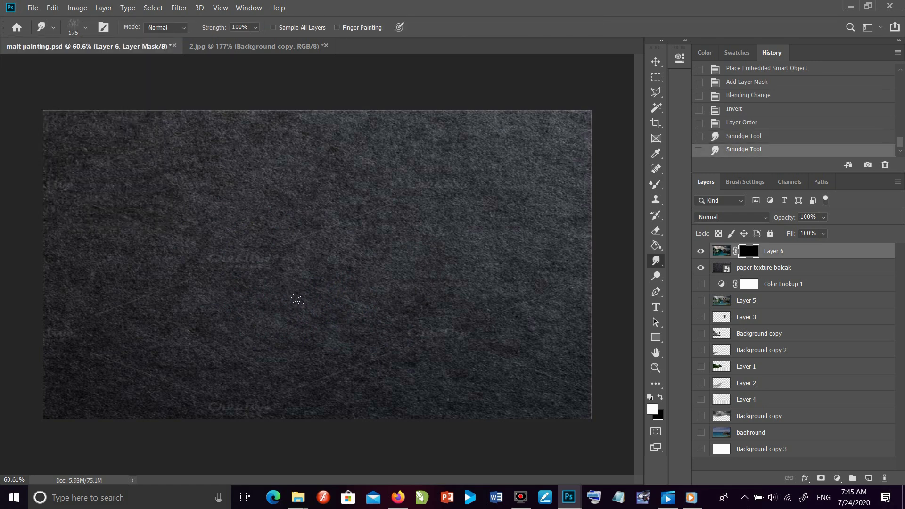
pyautogui.hotkey('ctrl', 'z')
pyautogui.click(86, 28)
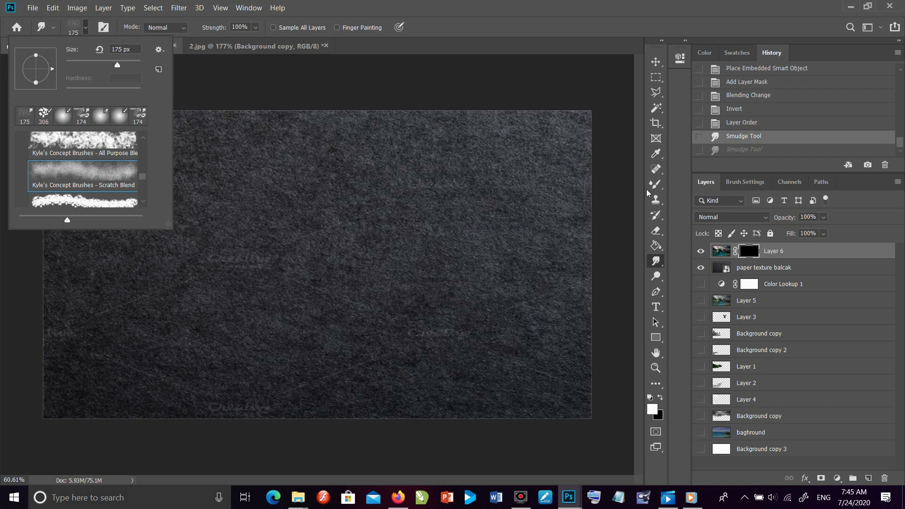
pyautogui.click(129, 113)
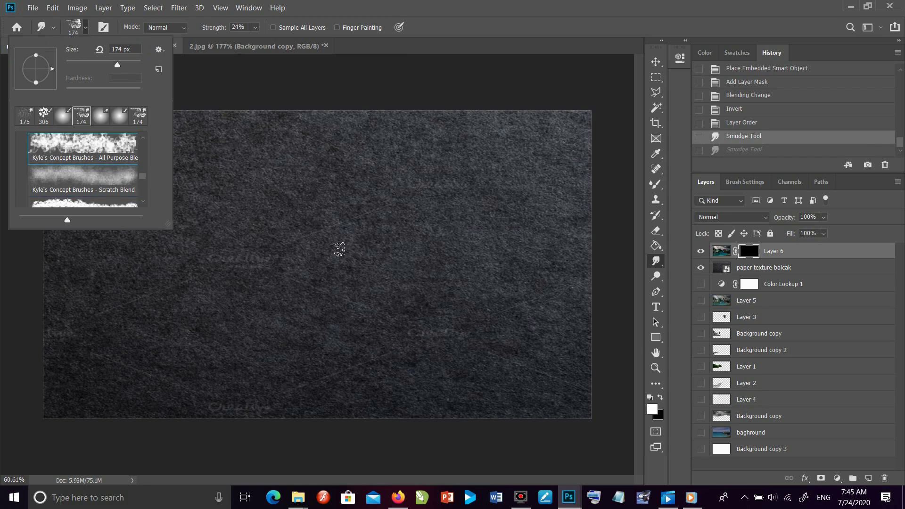
pyautogui.doubleClick(105, 150)
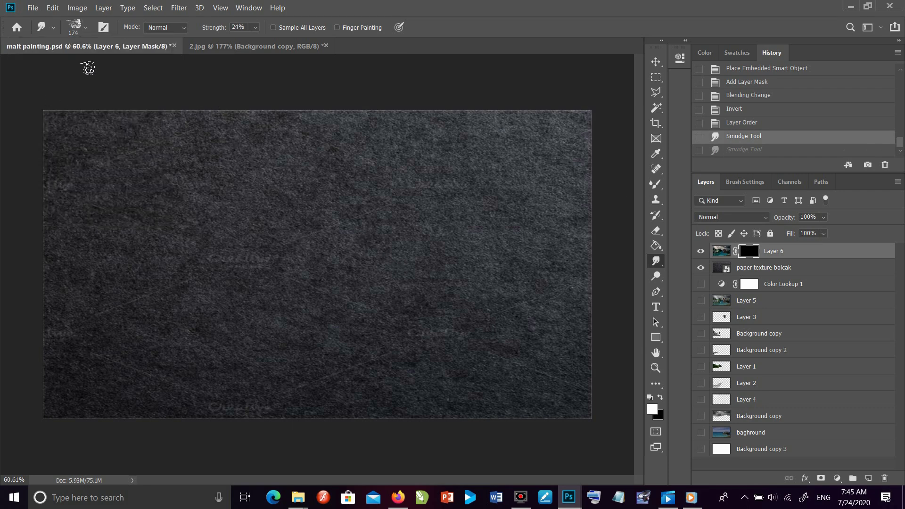
pyautogui.click(661, 187)
pyautogui.rightClick(662, 188)
pyautogui.click(662, 189)
pyautogui.rightClick(662, 191)
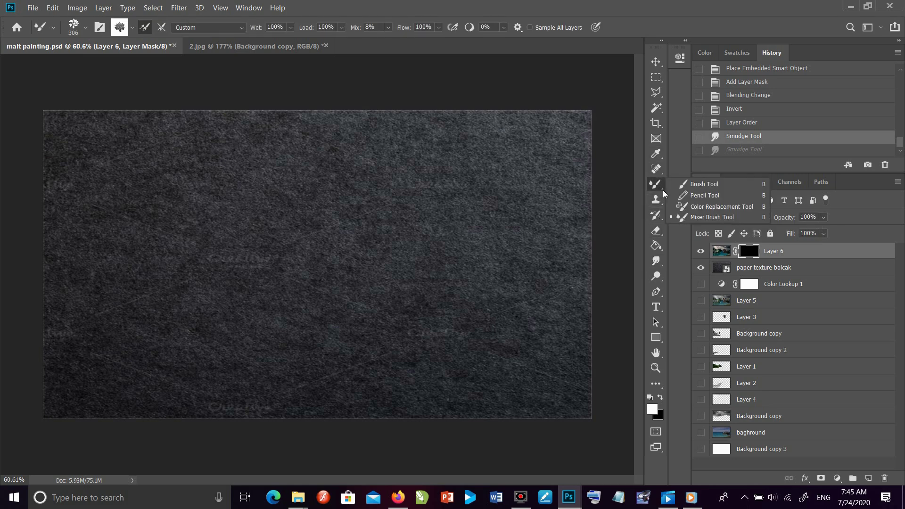
pyautogui.click(693, 184)
pyautogui.click(85, 27)
pyautogui.scroll(-2, 123, 142)
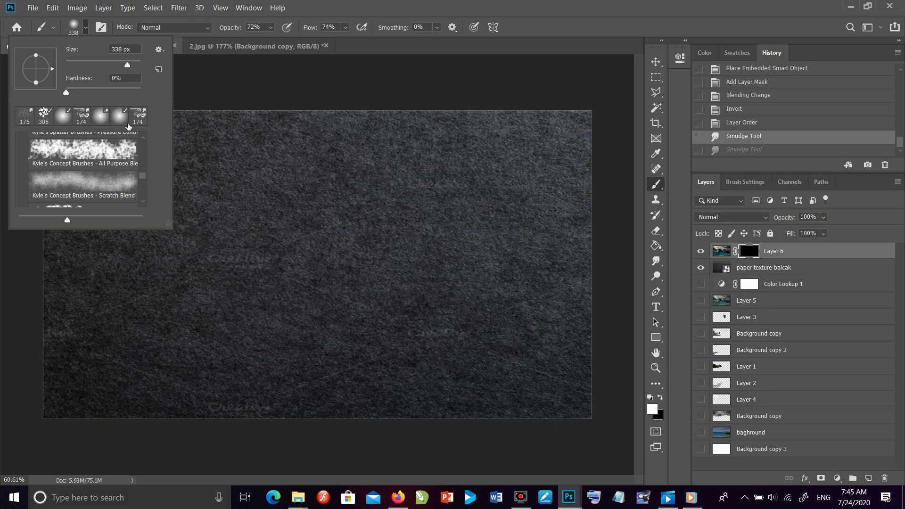
pyautogui.scroll(-2, 123, 141)
pyautogui.scroll(3, 124, 141)
pyautogui.scroll(3, 124, 141)
pyautogui.scroll(2, 123, 141)
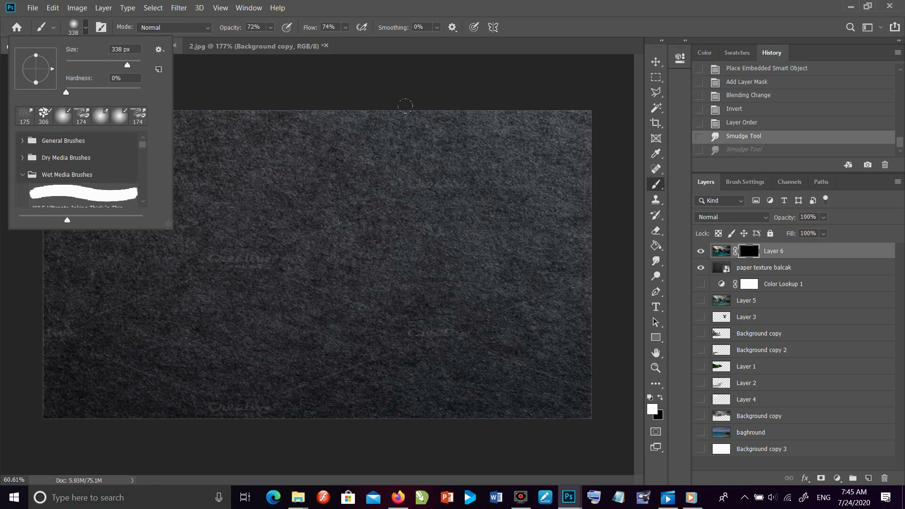
pyautogui.click(745, 183)
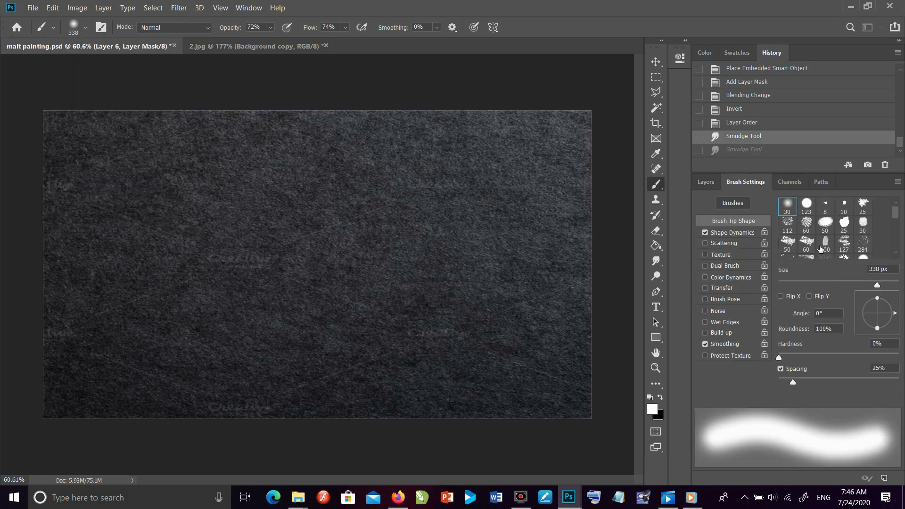
# Test the 60 px and 112 px textured brush tips with strokes, undoing each
pyautogui.click(807, 224)
pyautogui.click(791, 226)
pyautogui.moveTo(271, 238); pyautogui.dragTo(358, 304)
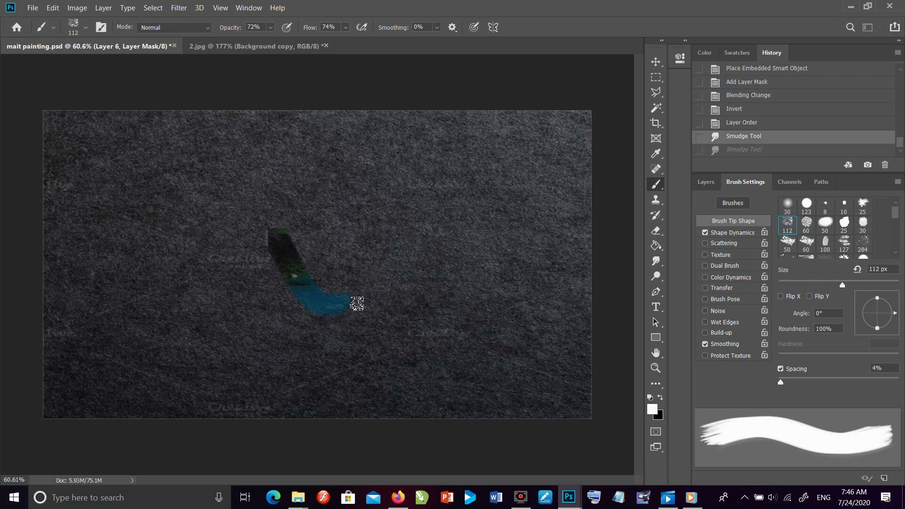
pyautogui.hotkey('ctrl', 'z')
pyautogui.scroll(-1, 859, 240)
pyautogui.click(807, 206)
pyautogui.moveTo(417, 234); pyautogui.dragTo(363, 285)
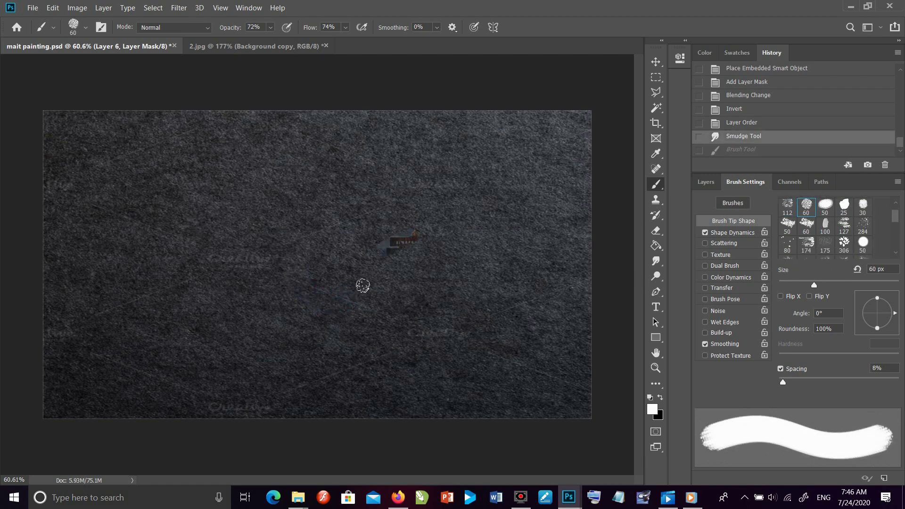
pyautogui.hotkey('ctrl', 'z')
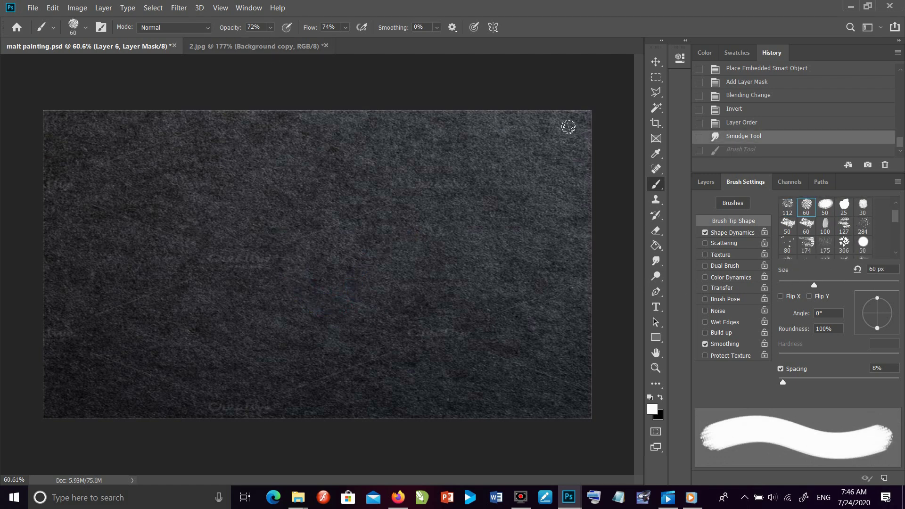
# Pick the 358 px textured brush and try a reveal stroke, then undo it
pyautogui.scroll(1, 829, 241)
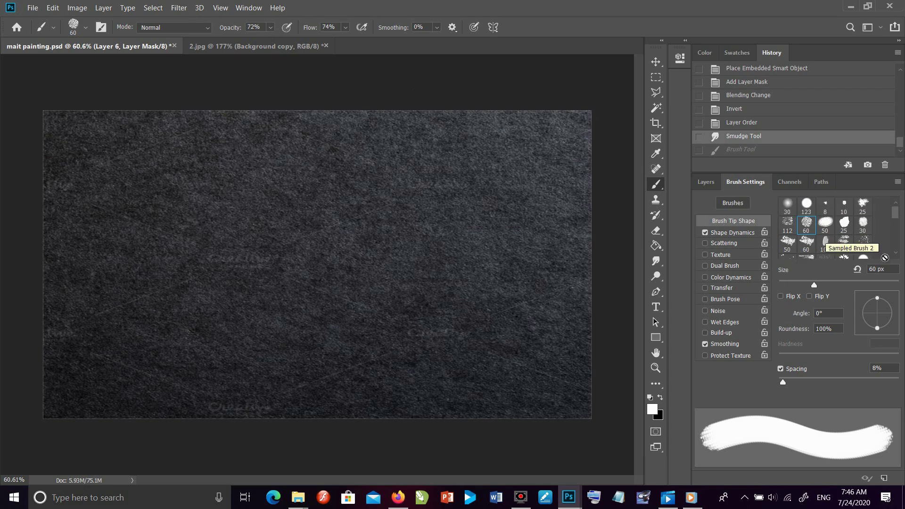
pyautogui.scroll(-1, 804, 240)
pyautogui.scroll(-1, 847, 228)
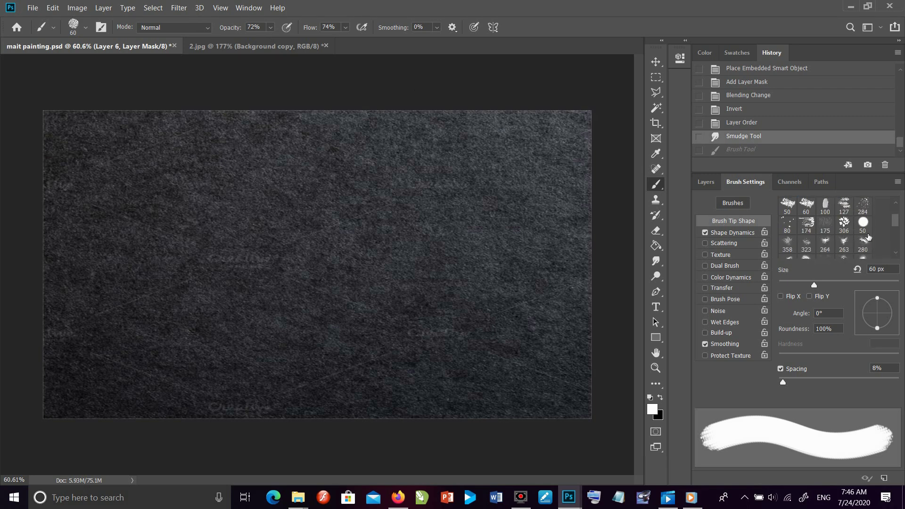
pyautogui.scroll(-1, 830, 226)
pyautogui.click(787, 225)
pyautogui.moveTo(368, 239)
pyautogui.mouseDown()
pyautogui.moveTo(333, 282)
pyautogui.moveTo(330, 226)
pyautogui.moveTo(217, 245)
pyautogui.moveTo(349, 337)
pyautogui.moveTo(182, 225)
pyautogui.moveTo(142, 292)
pyautogui.moveTo(218, 349)
pyautogui.moveTo(208, 341)
pyautogui.moveTo(216, 231)
pyautogui.mouseUp()
pyautogui.hotkey('ctrl', 'z')
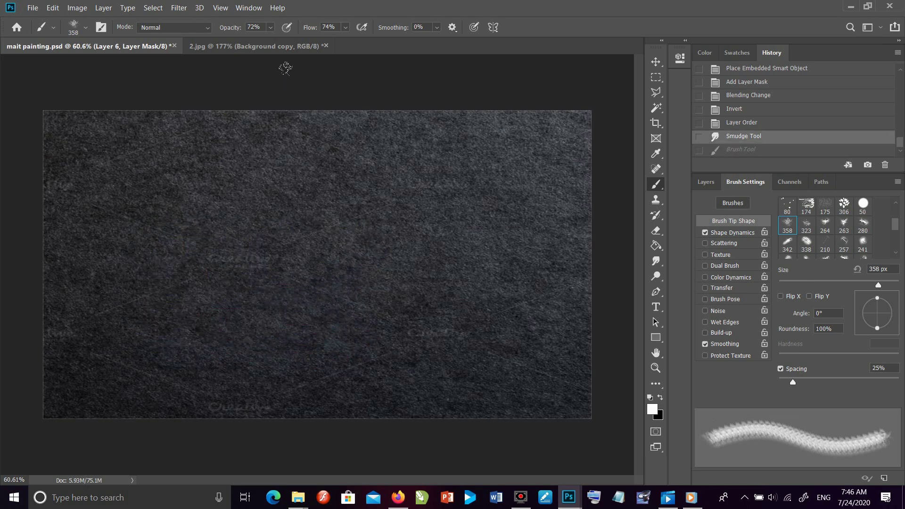
pyautogui.click(271, 27)
# Set flow 39% and opacity 47%, then reveal the city, hills, water and eagle on Layer 6's mask
pyautogui.click(345, 27)
pyautogui.moveTo(356, 41); pyautogui.dragTo(335, 40)
pyautogui.moveTo(193, 250)
pyautogui.mouseDown()
pyautogui.moveTo(179, 283)
pyautogui.moveTo(184, 326)
pyautogui.moveTo(193, 238)
pyautogui.moveTo(253, 359)
pyautogui.moveTo(155, 336)
pyautogui.moveTo(143, 231)
pyautogui.moveTo(94, 290)
pyautogui.moveTo(87, 228)
pyautogui.moveTo(222, 235)
pyautogui.moveTo(304, 213)
pyautogui.moveTo(365, 278)
pyautogui.moveTo(176, 261)
pyautogui.moveTo(339, 267)
pyautogui.moveTo(188, 323)
pyautogui.moveTo(275, 269)
pyautogui.moveTo(217, 277)
pyautogui.mouseUp()
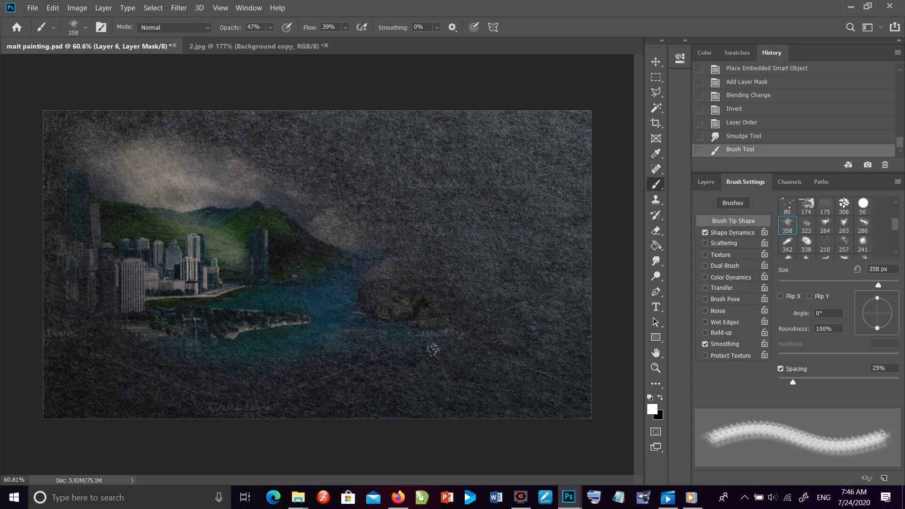
pyautogui.moveTo(433, 350); pyautogui.dragTo(302, 306)
pyautogui.moveTo(393, 256)
pyautogui.mouseDown()
pyautogui.moveTo(359, 217)
pyautogui.moveTo(326, 226)
pyautogui.moveTo(236, 165)
pyautogui.moveTo(488, 234)
pyautogui.moveTo(399, 308)
pyautogui.moveTo(485, 279)
pyautogui.moveTo(491, 255)
pyautogui.mouseUp()
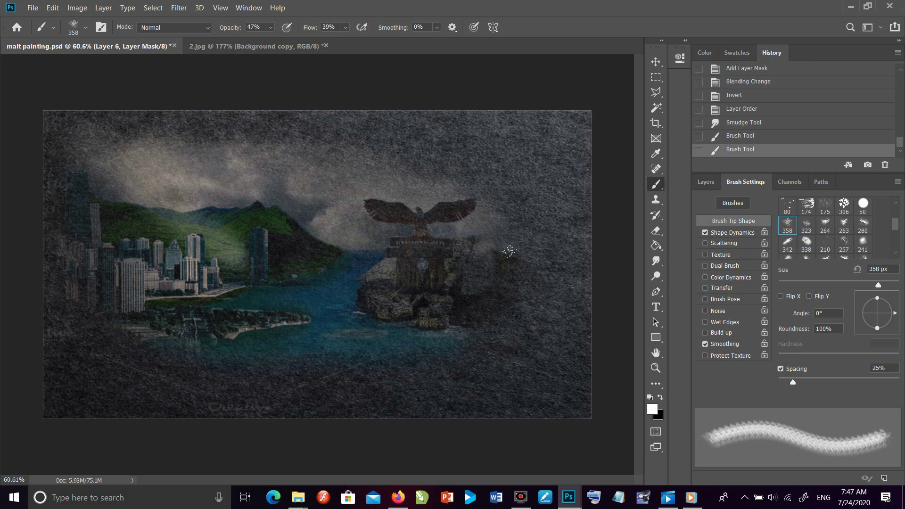
pyautogui.moveTo(144, 339); pyautogui.dragTo(46, 350)
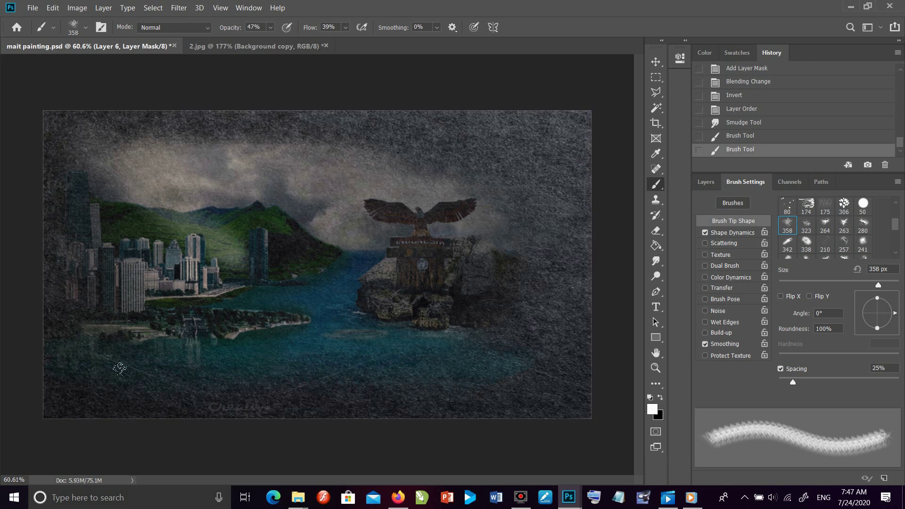
# Reveal the lower-left shore, left clouds, land around the rock and upper sky
pyautogui.moveTo(45, 349)
pyautogui.mouseDown()
pyautogui.moveTo(154, 357)
pyautogui.moveTo(33, 255)
pyautogui.moveTo(248, 347)
pyautogui.moveTo(210, 172)
pyautogui.moveTo(11, 190)
pyautogui.mouseUp()
pyautogui.moveTo(112, 179)
pyautogui.mouseDown()
pyautogui.moveTo(170, 195)
pyautogui.moveTo(60, 196)
pyautogui.moveTo(97, 195)
pyautogui.mouseUp()
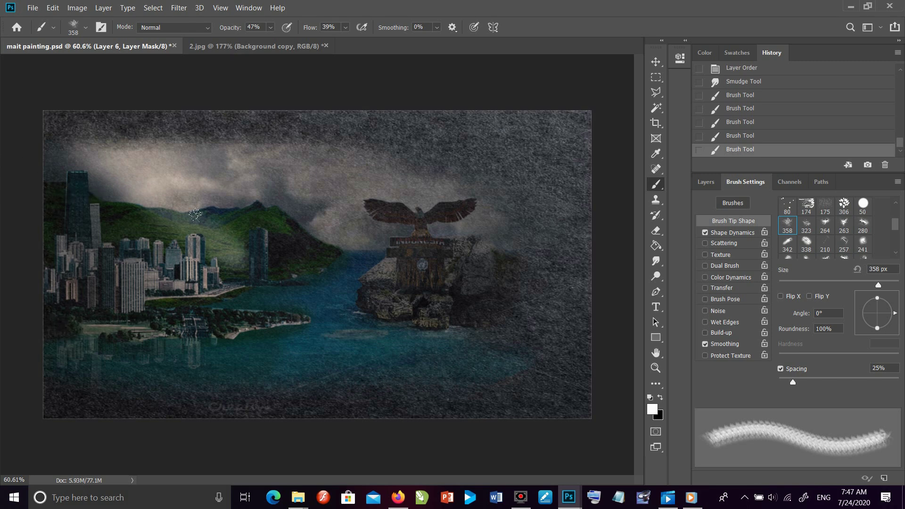
pyautogui.moveTo(195, 214); pyautogui.dragTo(156, 202)
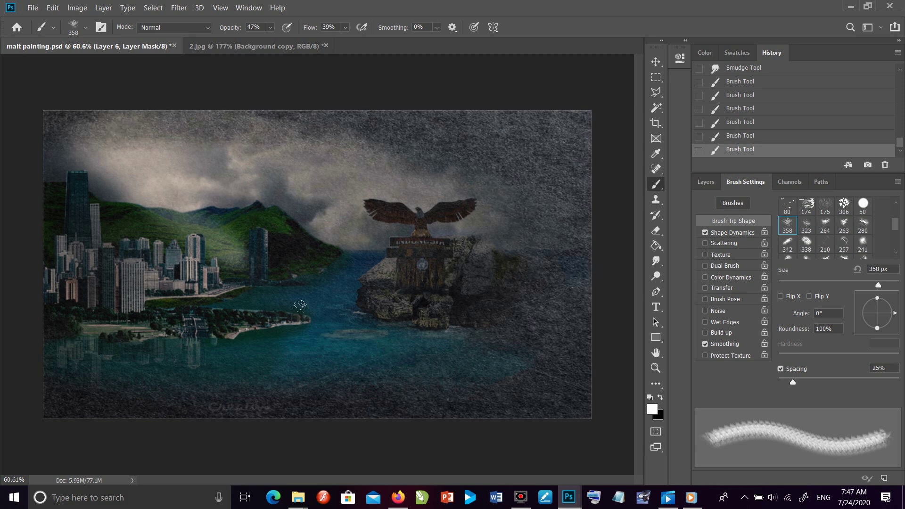
pyautogui.moveTo(226, 377); pyautogui.dragTo(485, 351)
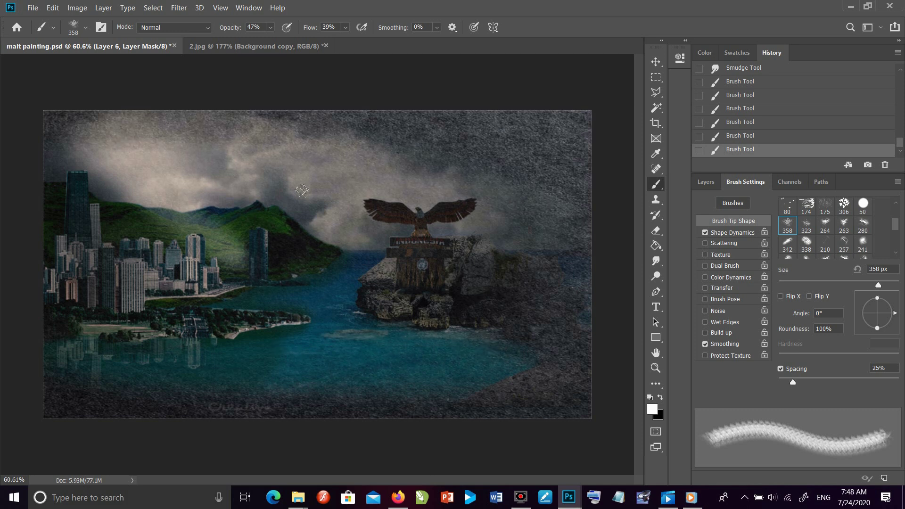
pyautogui.moveTo(433, 289); pyautogui.dragTo(380, 165)
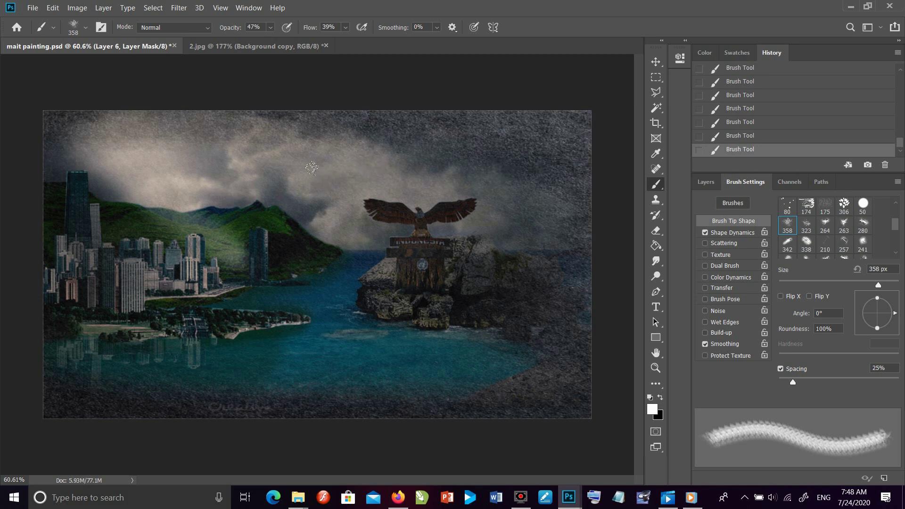
pyautogui.moveTo(334, 132); pyautogui.dragTo(461, 159)
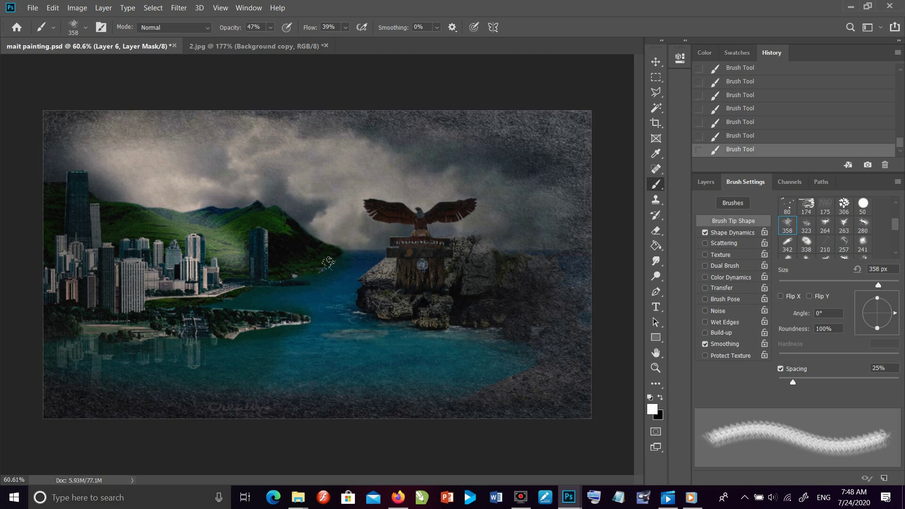
# Soften the mask right of the eagle's rock with a 175 px soft round brush, then show Layers
pyautogui.scroll(3, 825, 227)
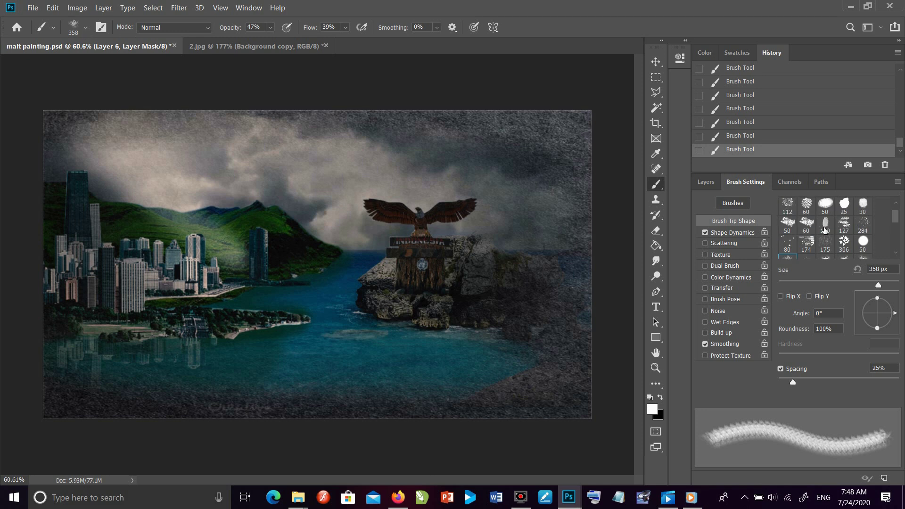
pyautogui.click(787, 206)
pyautogui.click(826, 284)
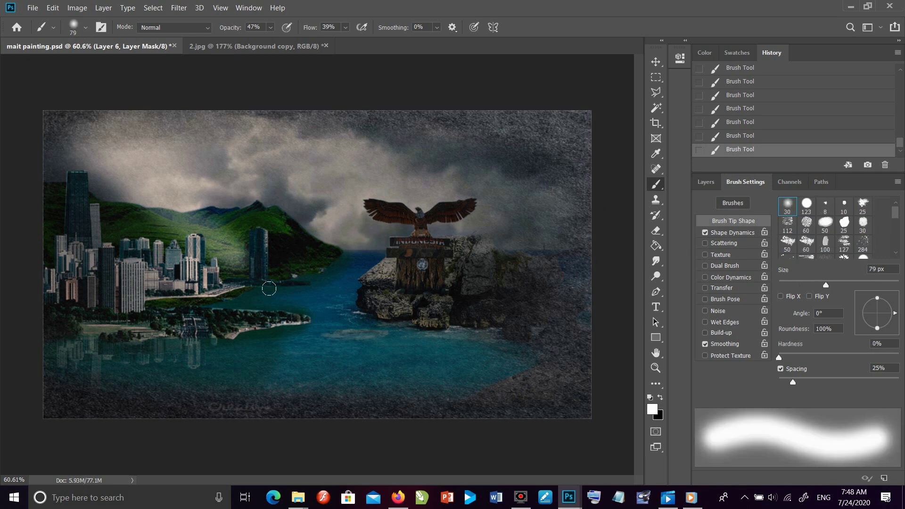
pyautogui.click(860, 282)
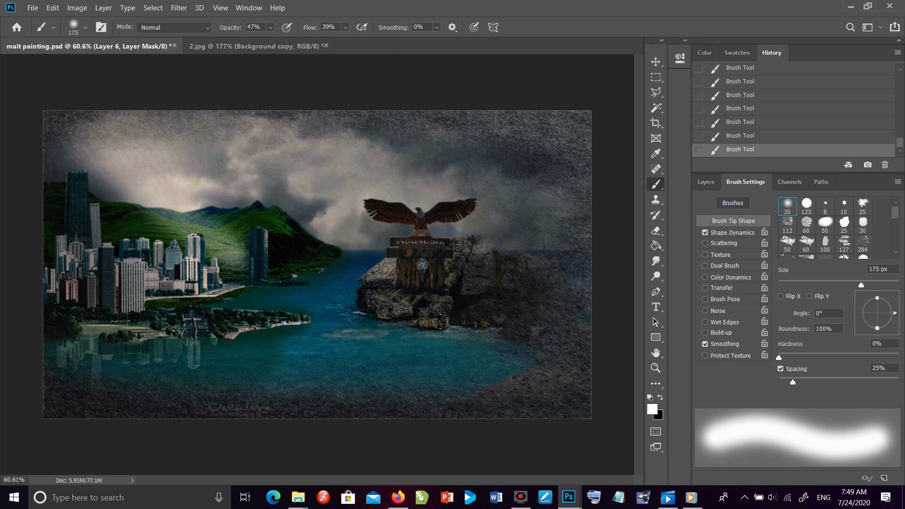
pyautogui.moveTo(538, 302); pyautogui.dragTo(482, 273)
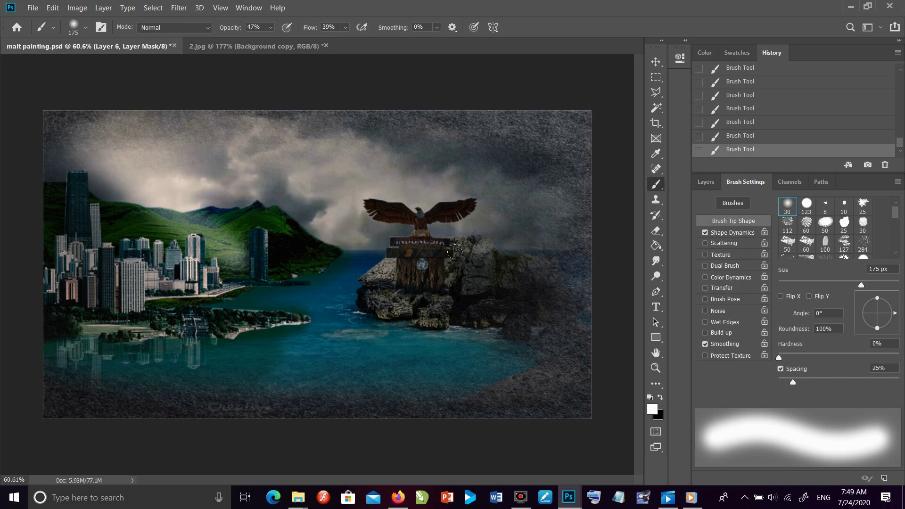
pyautogui.click(706, 182)
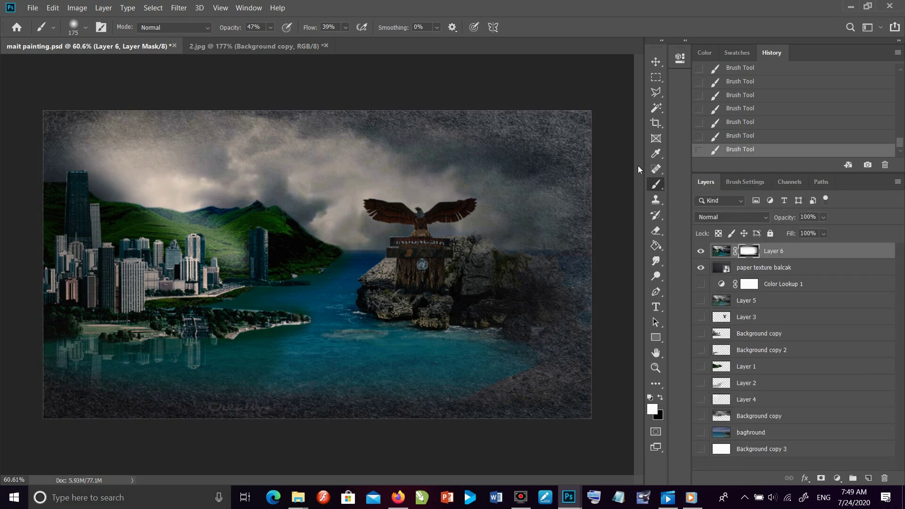
# On a new layer, type a two-line signature with the artist's name and handle below the eagle
pyautogui.click(868, 478)
pyautogui.click(656, 307)
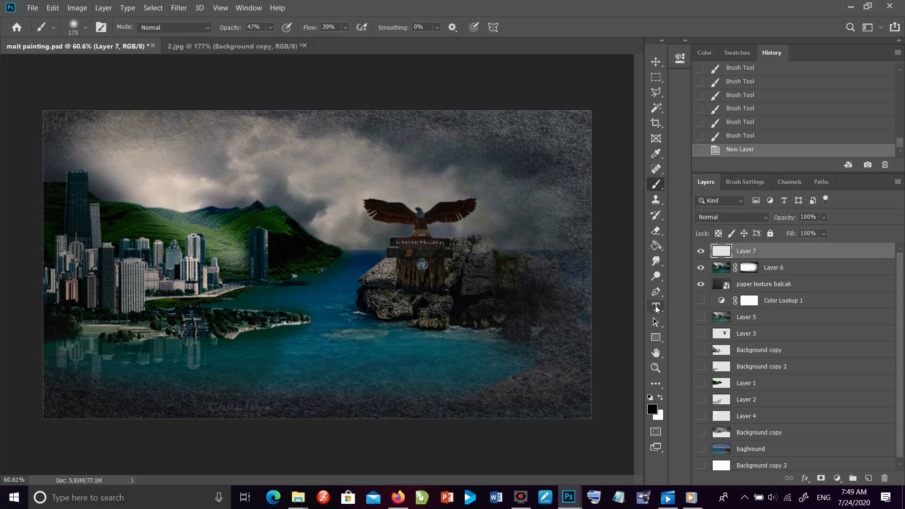
pyautogui.click(371, 332)
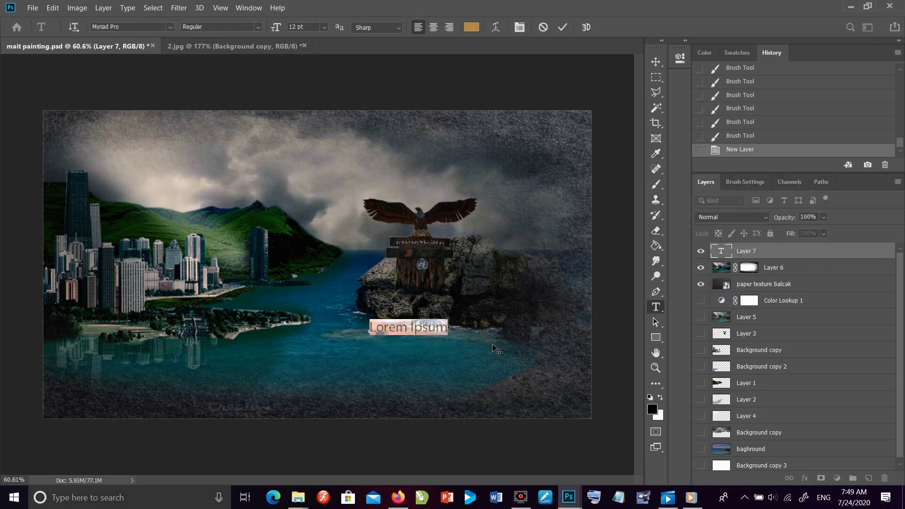
pyautogui.write('Muchtadil ')
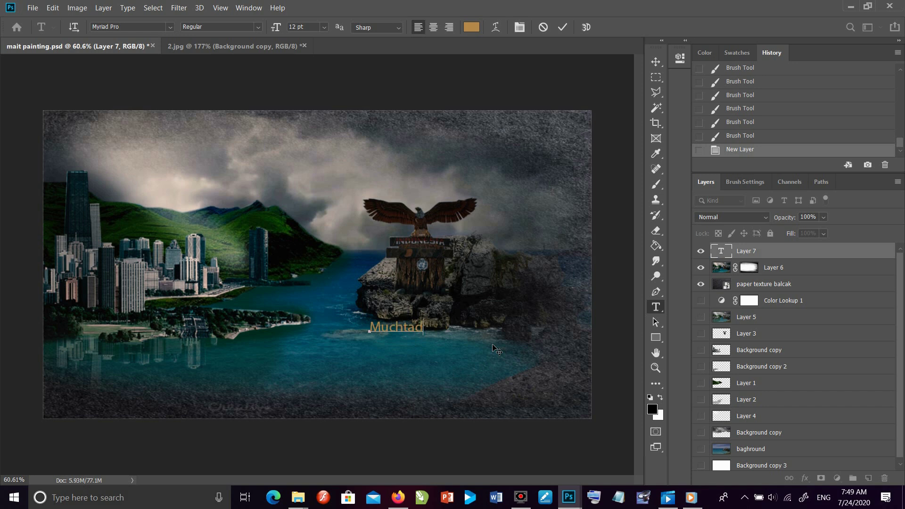
pyautogui.write('Anwar')
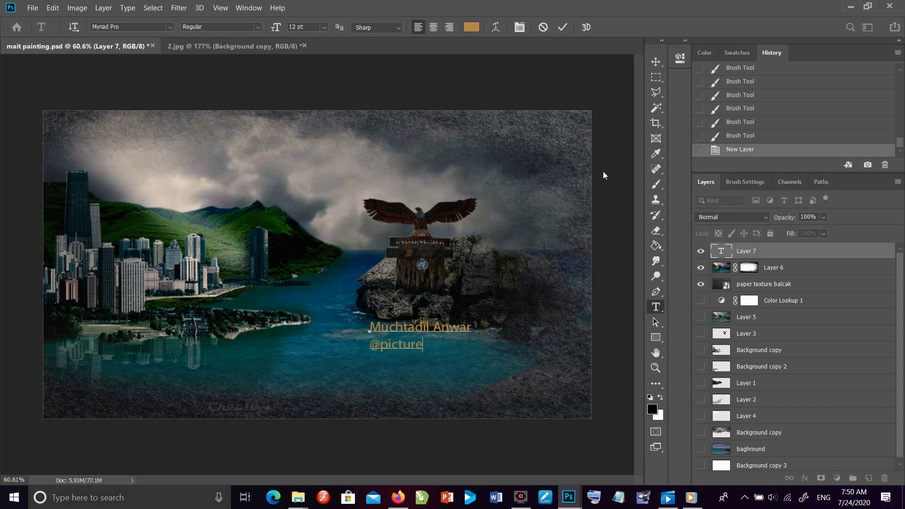
pyautogui.write('@picture')
pyautogui.write('@')
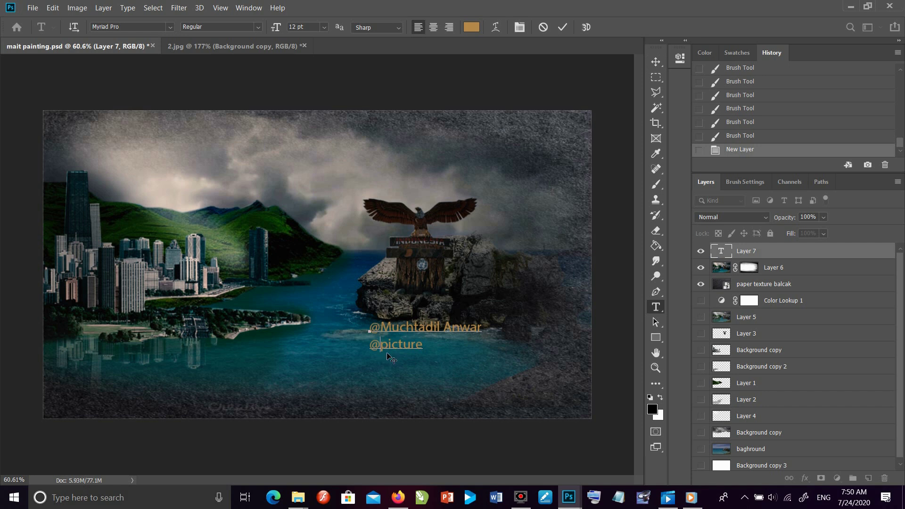
pyautogui.press('BackSpace')
pyautogui.write('intingart')
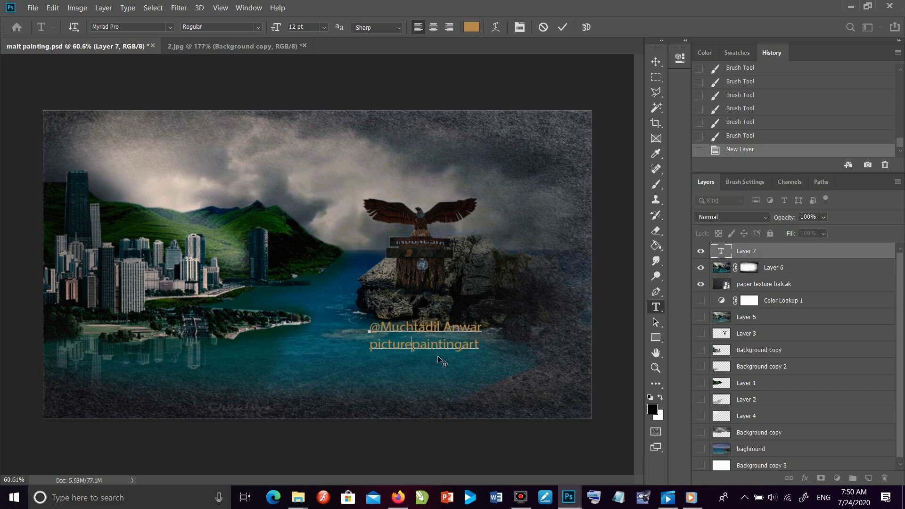
pyautogui.write('-')
pyautogui.press('BackSpace')
pyautogui.write('_')
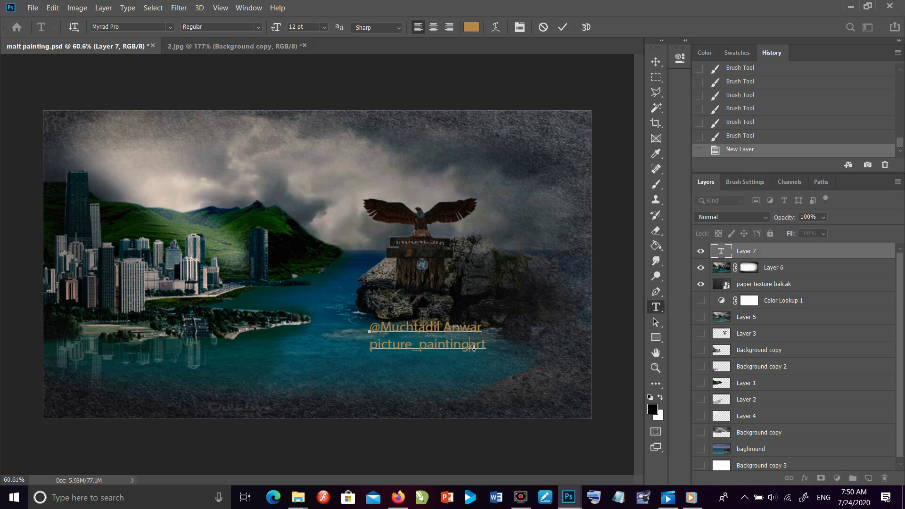
pyautogui.write('_')
pyautogui.click(656, 61)
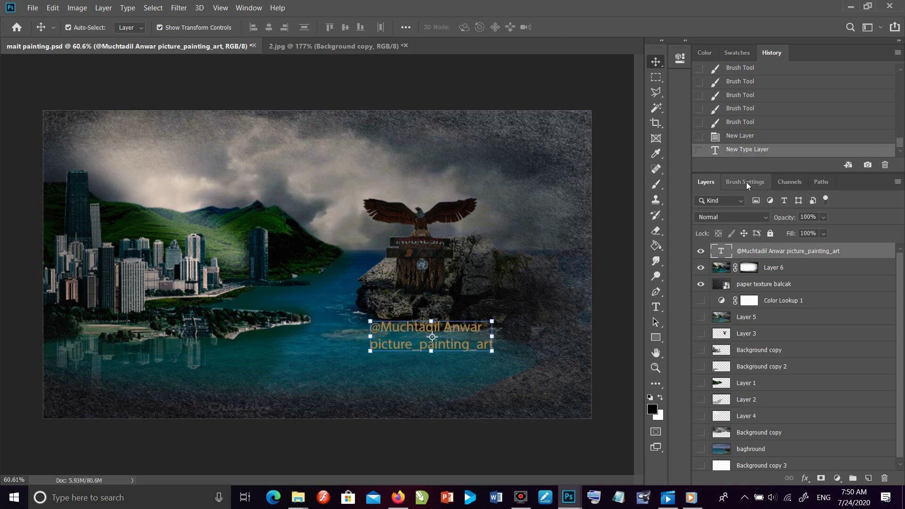
# Select all the signature text and set its colour to white
pyautogui.click(656, 306)
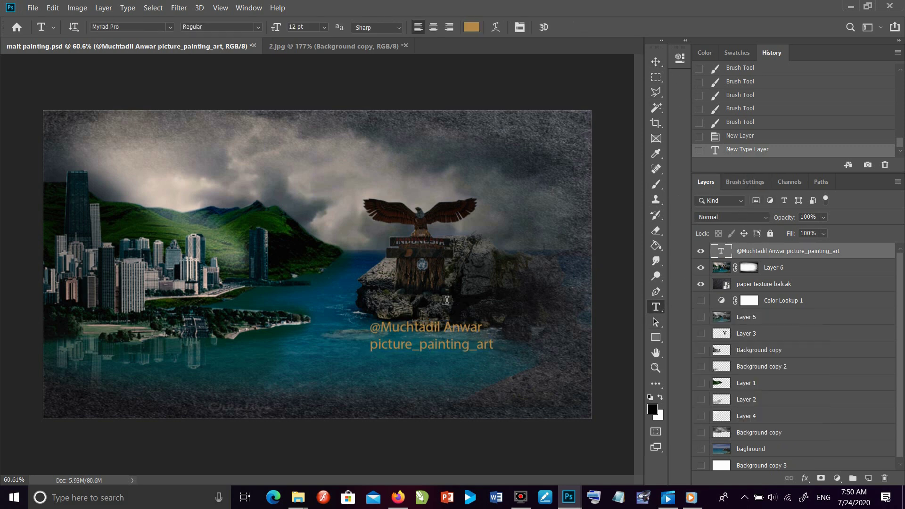
pyautogui.moveTo(370, 323); pyautogui.dragTo(494, 348)
pyautogui.click(471, 27)
pyautogui.moveTo(367, 100); pyautogui.dragTo(292, 89)
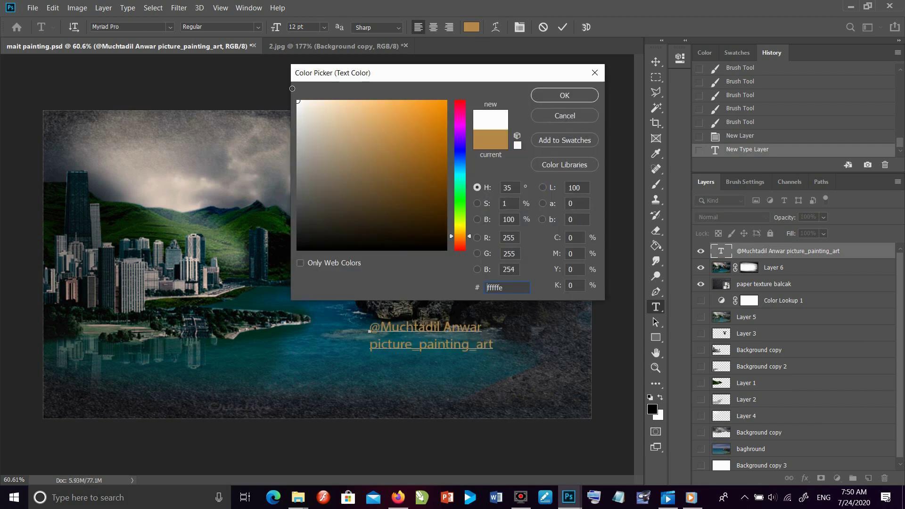
pyautogui.click(565, 95)
# Change the signature font to Dalgona and commit the edit
pyautogui.click(169, 27)
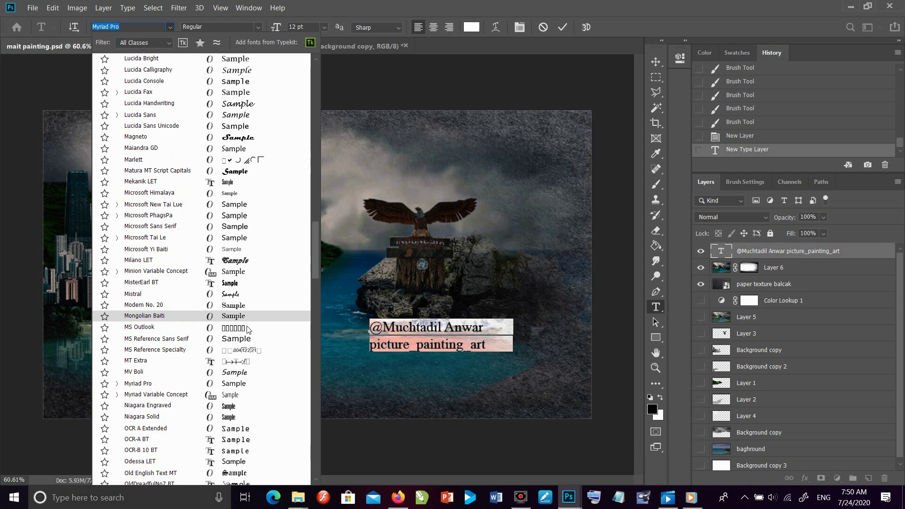
pyautogui.scroll(1, 243, 151)
pyautogui.scroll(2, 245, 204)
pyautogui.scroll(2, 250, 123)
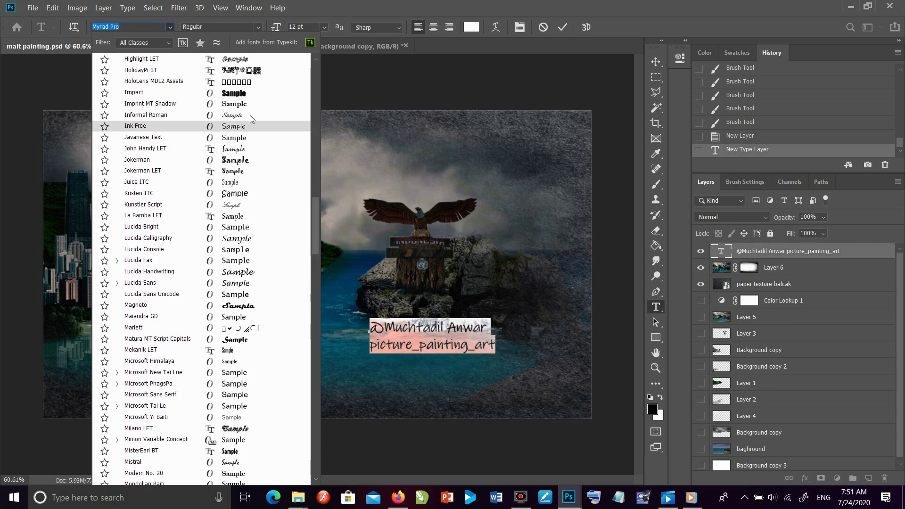
pyautogui.scroll(4, 251, 119)
pyautogui.scroll(1, 253, 118)
pyautogui.scroll(1, 254, 115)
pyautogui.scroll(6, 257, 113)
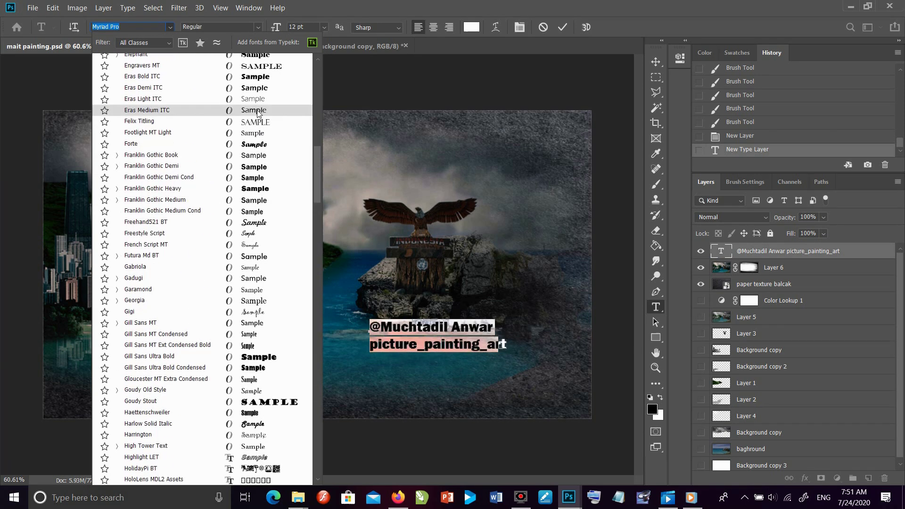
pyautogui.scroll(8, 258, 114)
pyautogui.click(273, 210)
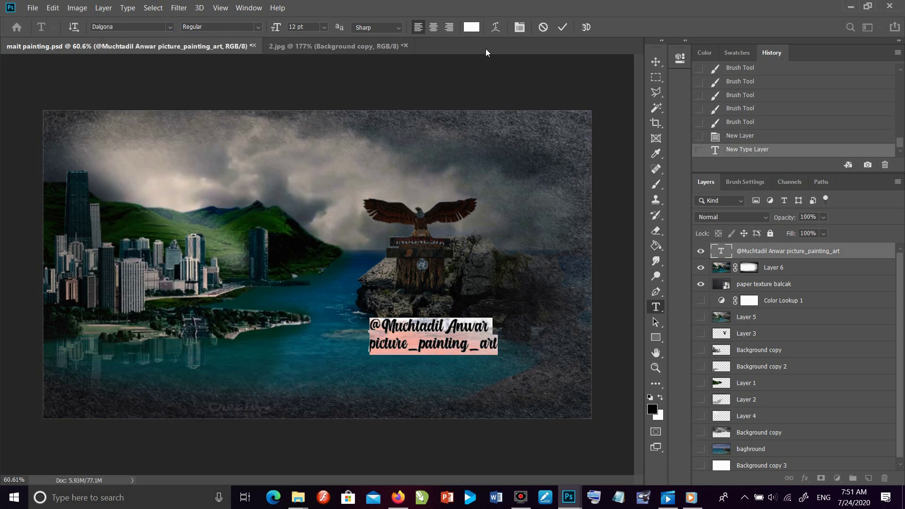
pyautogui.hotkey('ctrl', 'Return')
# Colour the signature's second line orange (ff9600)
pyautogui.doubleClick(374, 349)
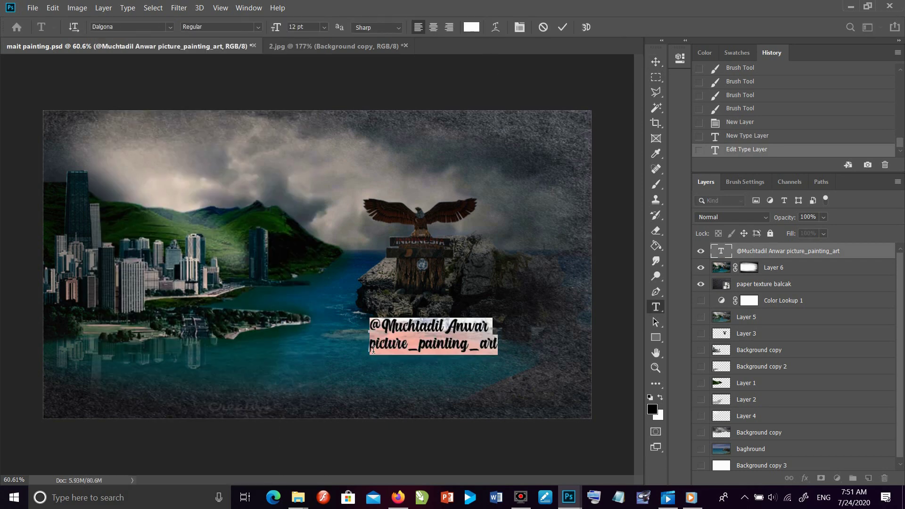
pyautogui.moveTo(370, 350); pyautogui.dragTo(499, 348)
pyautogui.click(472, 27)
pyautogui.write('ff9600')
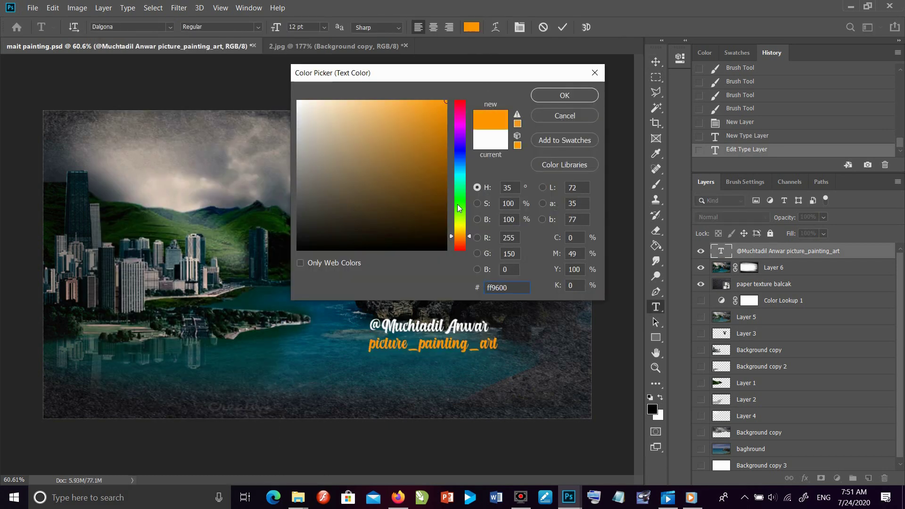
pyautogui.click(460, 232)
pyautogui.click(564, 96)
pyautogui.click(656, 59)
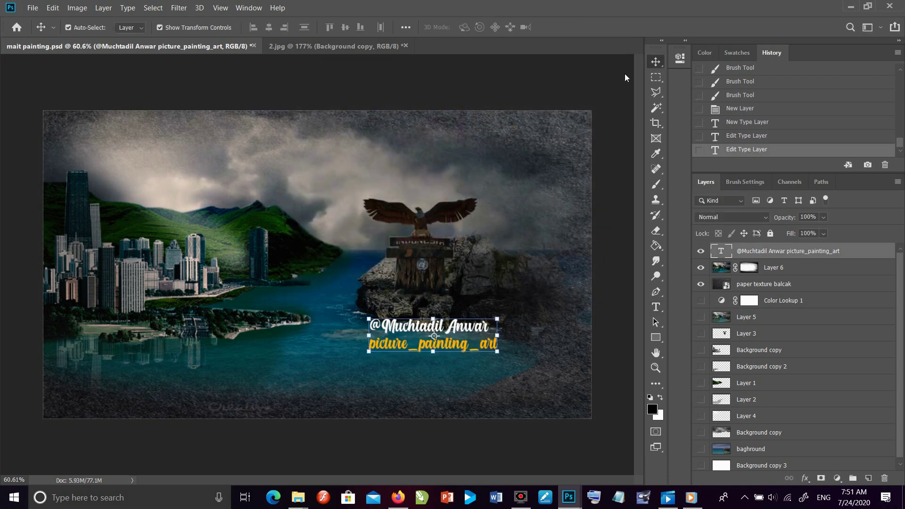
# Move the signature lower over the water and shrink it slightly
pyautogui.moveTo(487, 321)
pyautogui.mouseDown()
pyautogui.moveTo(497, 137)
pyautogui.moveTo(554, 122)
pyautogui.moveTo(510, 144)
pyautogui.moveTo(427, 371)
pyautogui.moveTo(468, 373)
pyautogui.mouseUp()
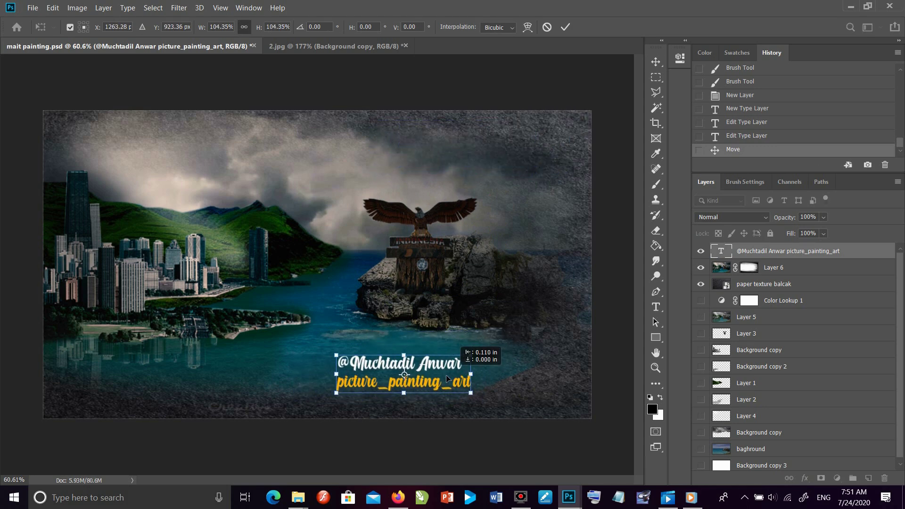
pyautogui.moveTo(356, 389)
pyautogui.mouseDown()
pyautogui.moveTo(318, 381)
pyautogui.moveTo(457, 386)
pyautogui.mouseUp()
pyautogui.press('Return')
pyautogui.doubleClick(371, 372)
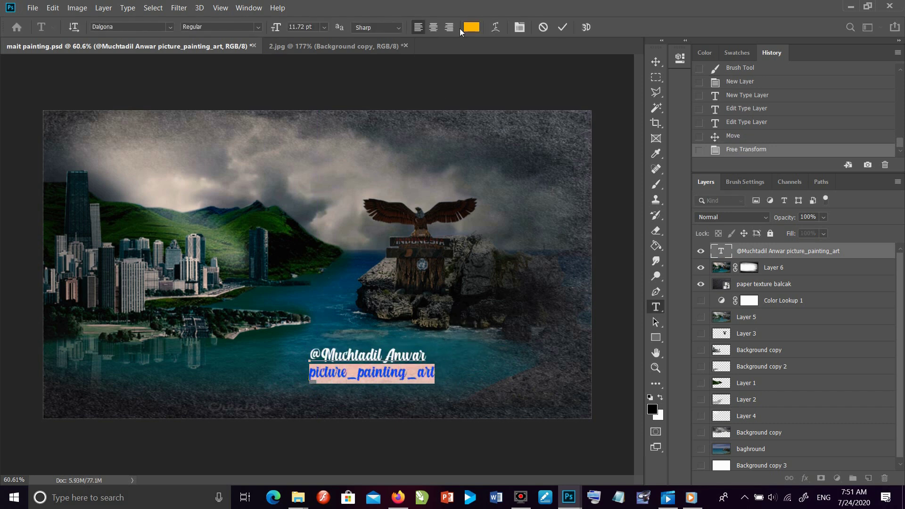
# Set the orange second line to 8 pt and centre-align both signature lines
pyautogui.click(324, 27)
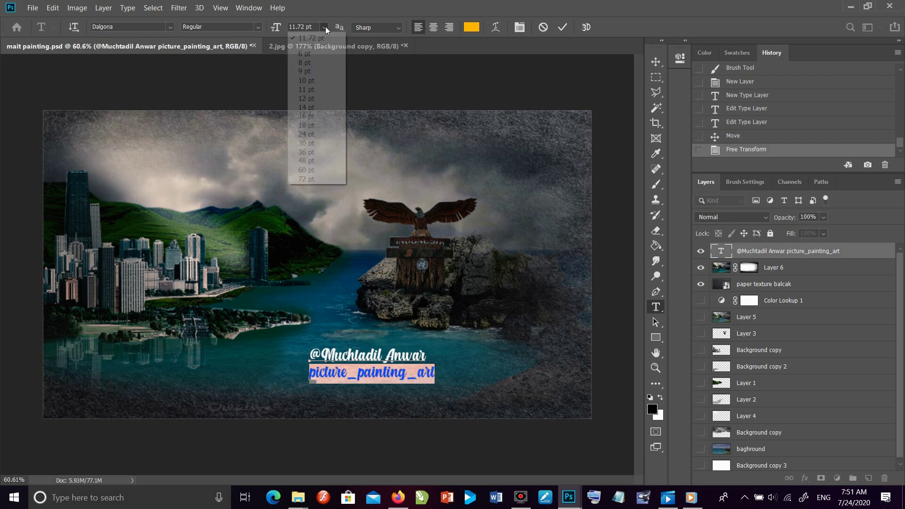
pyautogui.click(306, 80)
pyautogui.click(323, 27)
pyautogui.click(306, 63)
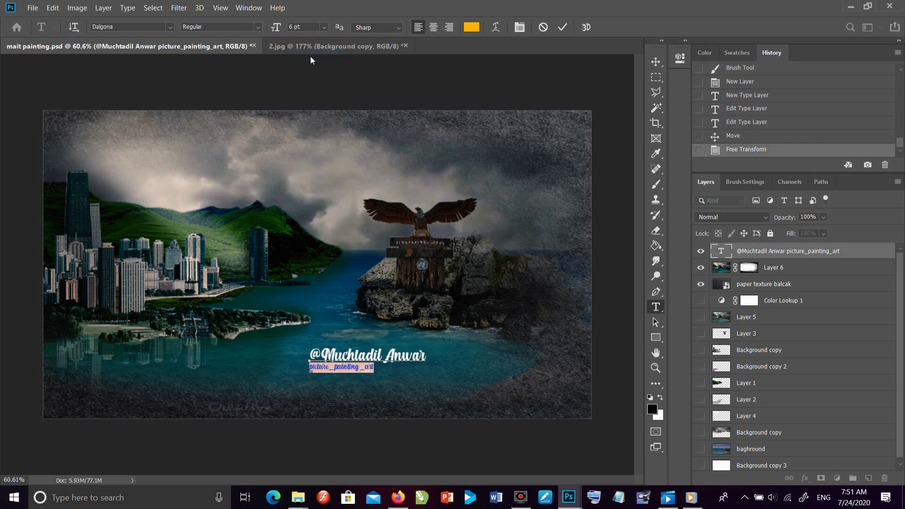
pyautogui.click(324, 27)
pyautogui.click(314, 63)
pyautogui.click(434, 28)
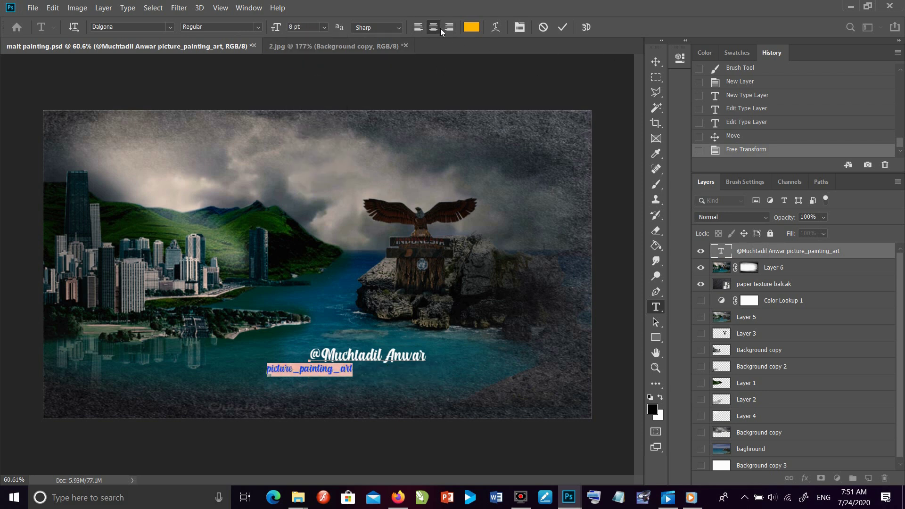
pyautogui.click(656, 61)
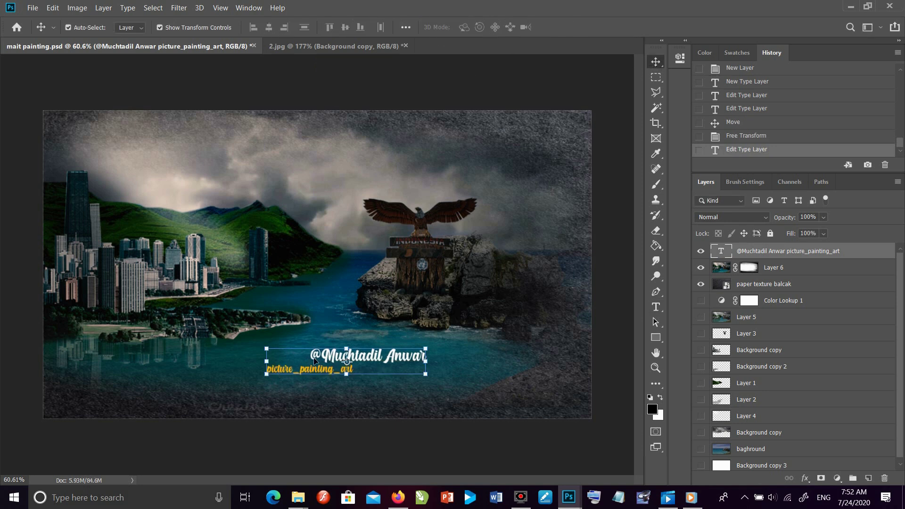
pyautogui.doubleClick(328, 373)
pyautogui.click(433, 28)
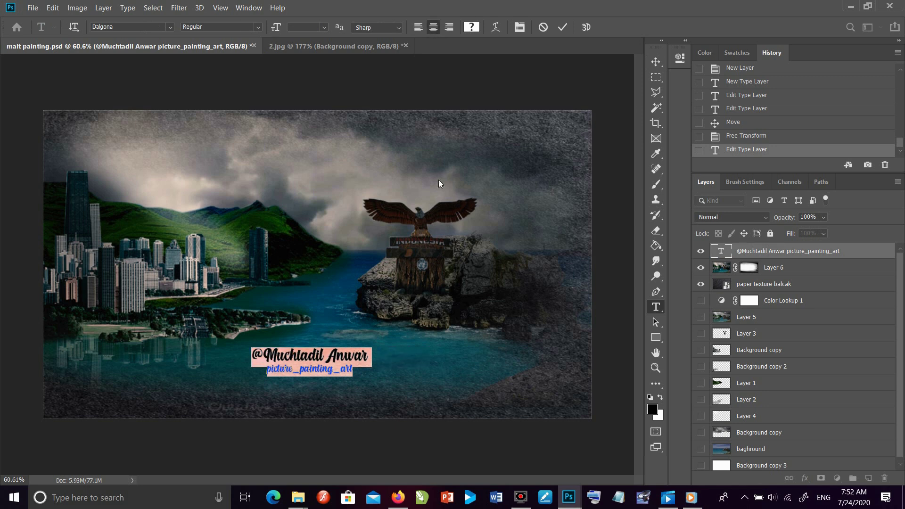
pyautogui.click(655, 62)
# Move the signature to the bottom centre and enlarge it slightly with Free Transform
pyautogui.moveTo(350, 362); pyautogui.dragTo(290, 387)
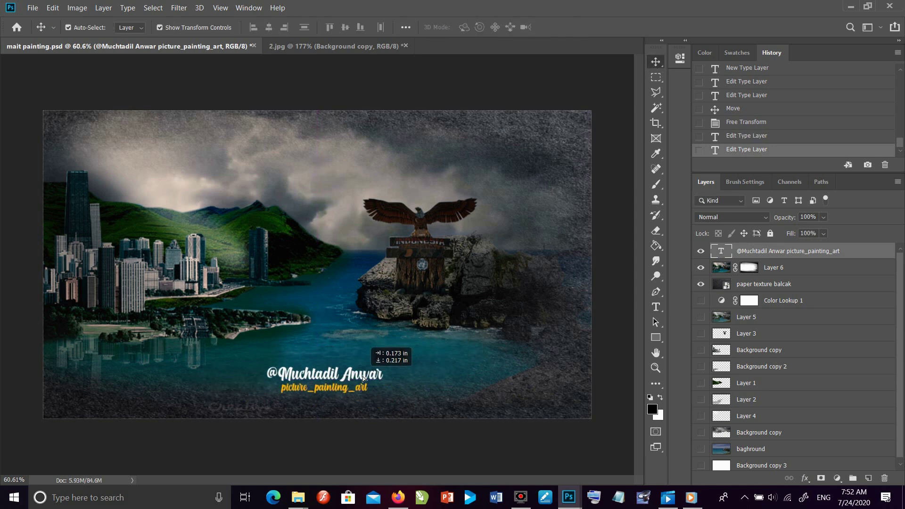
pyautogui.moveTo(290, 386)
pyautogui.mouseDown()
pyautogui.moveTo(338, 366)
pyautogui.moveTo(354, 386)
pyautogui.moveTo(390, 377)
pyautogui.mouseUp()
pyautogui.hotkey('ctrl', 't')
pyautogui.moveTo(330, 384); pyautogui.dragTo(327, 382)
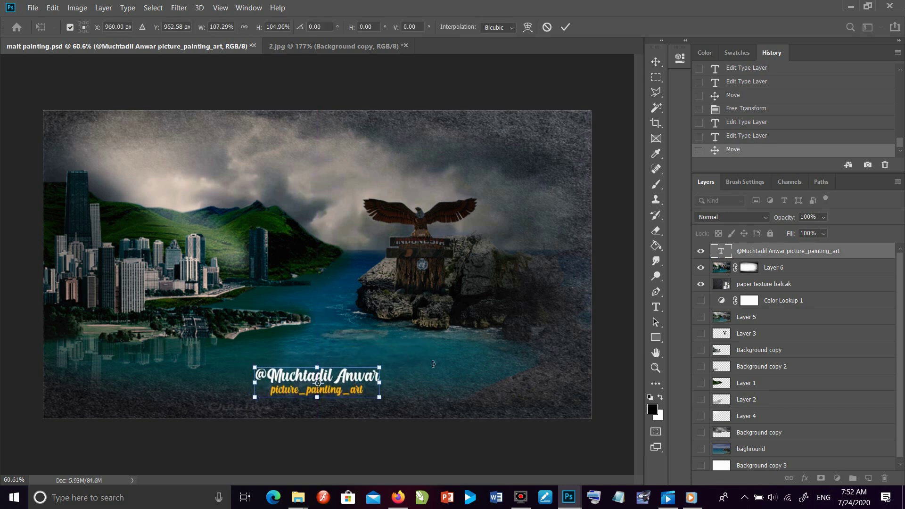
pyautogui.doubleClick(752, 252)
# Add Bevel & Emboss and a Multiply drop shadow with 100% opacity and 100% noise
pyautogui.click(805, 478)
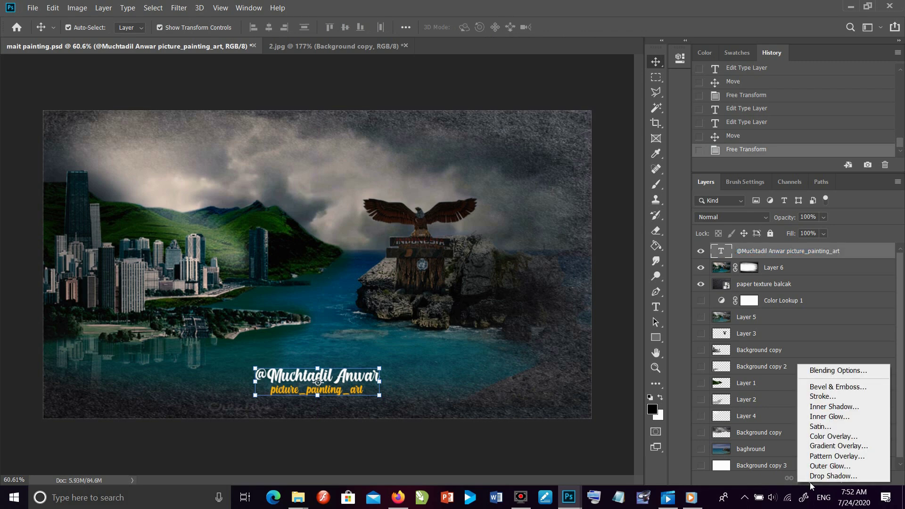
pyautogui.click(830, 476)
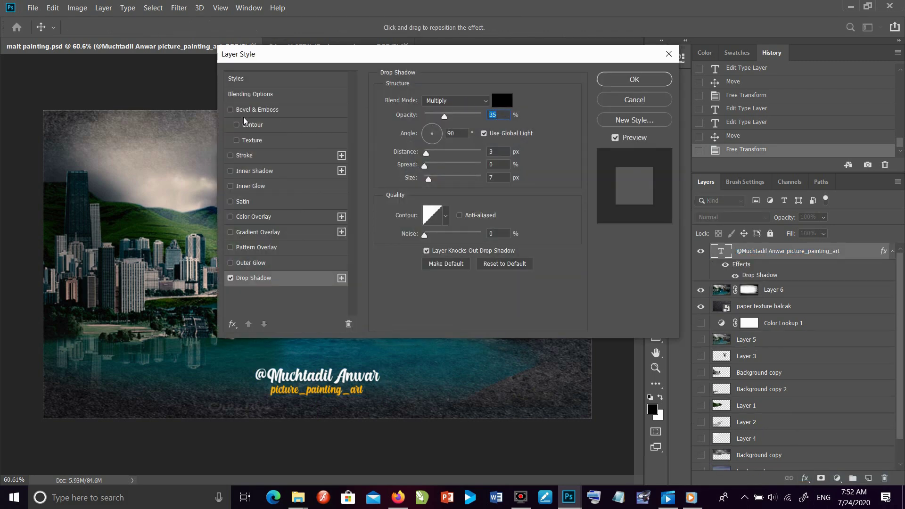
pyautogui.click(230, 110)
pyautogui.moveTo(447, 118); pyautogui.dragTo(471, 122)
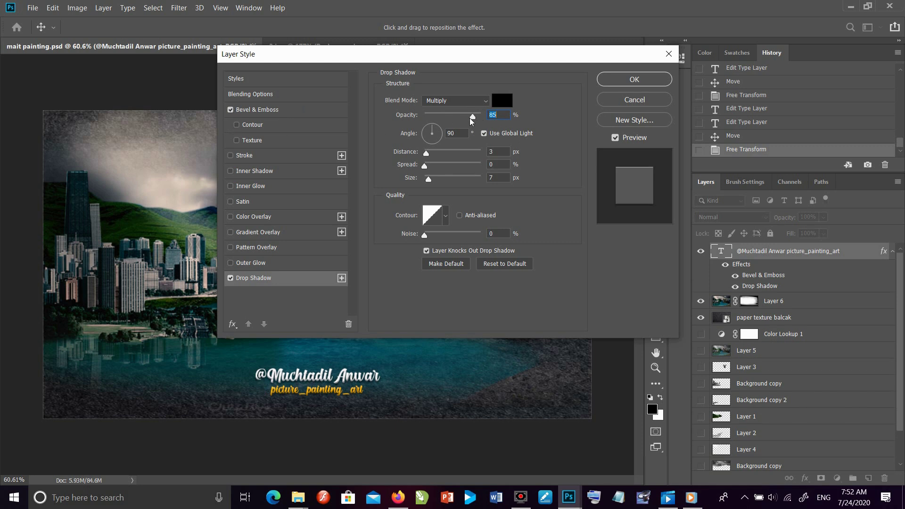
pyautogui.click(490, 102)
pyautogui.click(510, 107)
pyautogui.moveTo(462, 235); pyautogui.dragTo(515, 241)
pyautogui.moveTo(448, 113)
pyautogui.mouseDown()
pyautogui.moveTo(496, 129)
pyautogui.moveTo(396, 133)
pyautogui.moveTo(507, 128)
pyautogui.mouseUp()
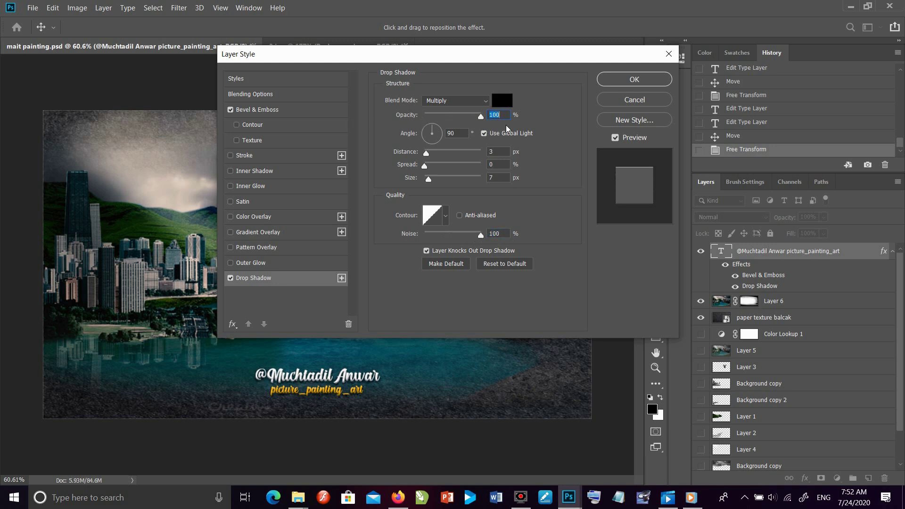
# Enable Contour on the bevel, trying Stroke and Inner Shadow but leaving them off
pyautogui.click(237, 141)
pyautogui.click(237, 125)
pyautogui.click(237, 125)
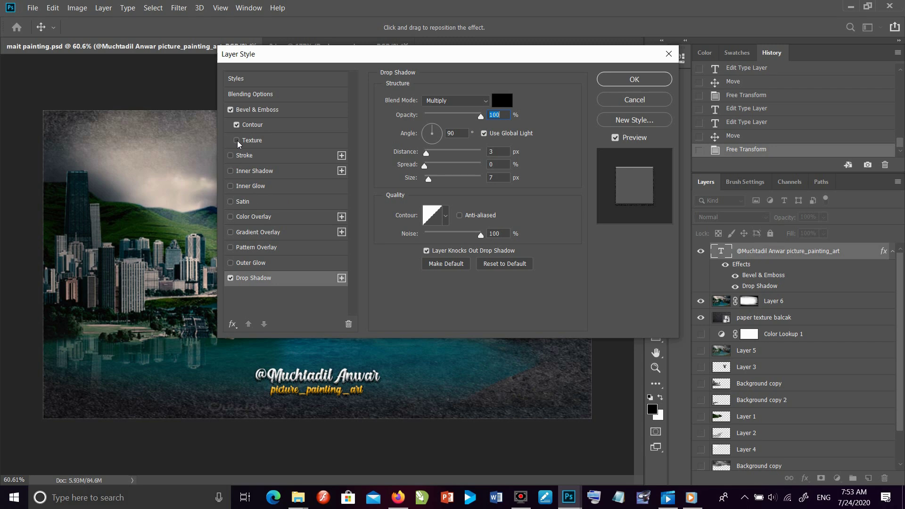
pyautogui.doubleClick(230, 156)
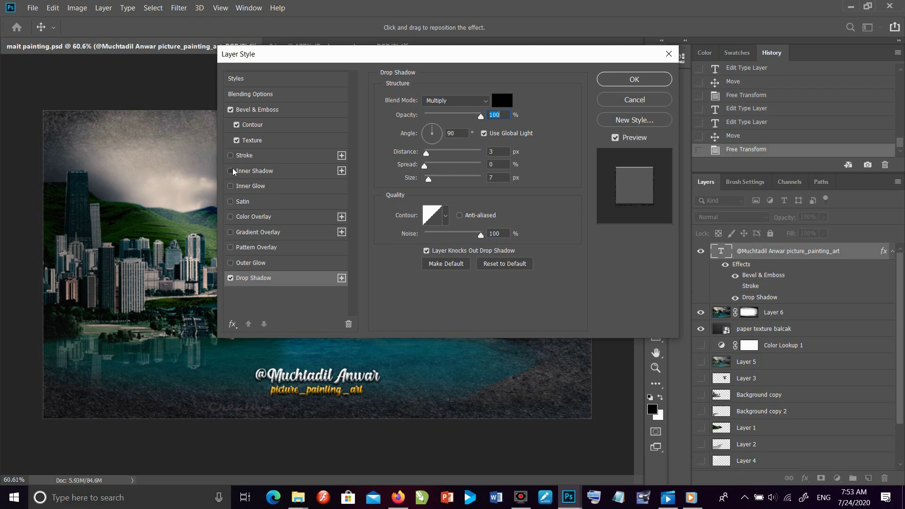
pyautogui.doubleClick(231, 171)
# Apply the styles, scale the signature to about 148% near the bottom, and fit the view
pyautogui.click(642, 84)
pyautogui.hotkey('ctrl', 't')
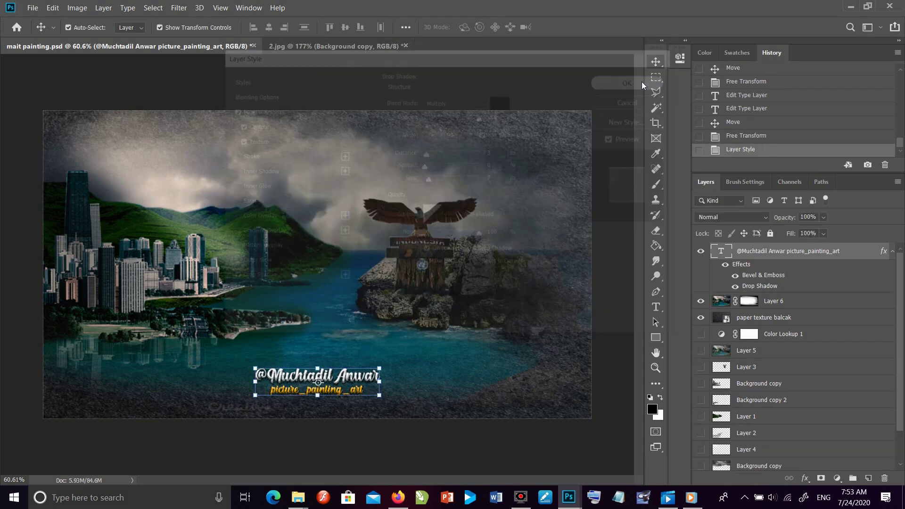
pyautogui.moveTo(380, 366); pyautogui.dragTo(440, 352)
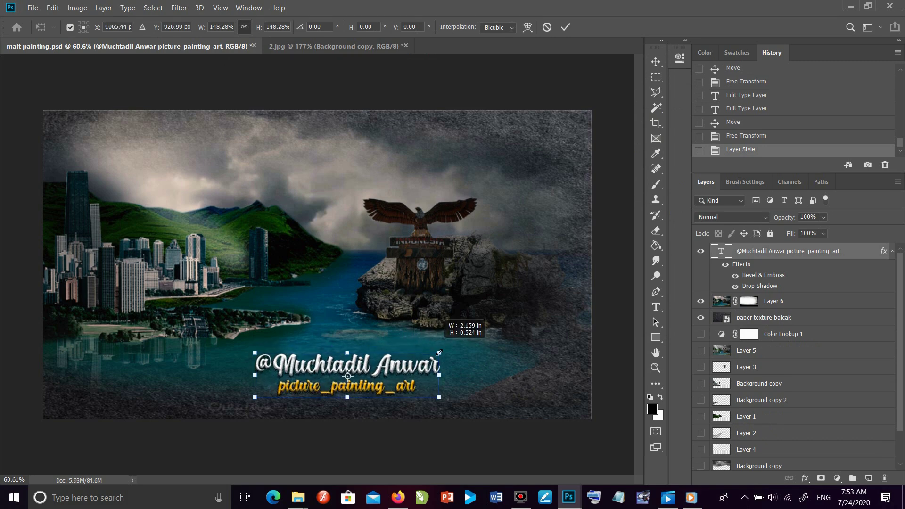
pyautogui.moveTo(382, 374)
pyautogui.mouseDown()
pyautogui.moveTo(444, 379)
pyautogui.moveTo(503, 155)
pyautogui.moveTo(330, 360)
pyautogui.moveTo(394, 143)
pyautogui.moveTo(497, 158)
pyautogui.moveTo(330, 377)
pyautogui.mouseUp()
pyautogui.press('Return')
pyautogui.press('m')
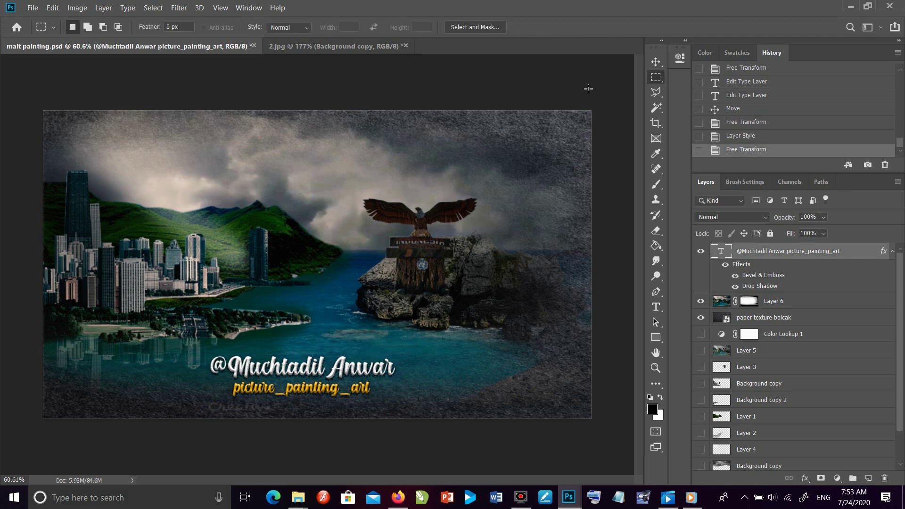
pyautogui.click(654, 372)
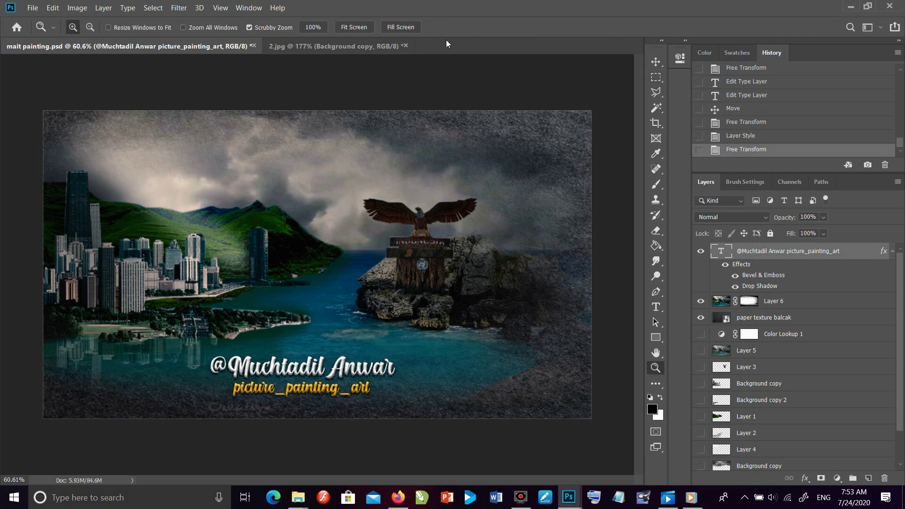
pyautogui.click(354, 27)
pyautogui.press('m')
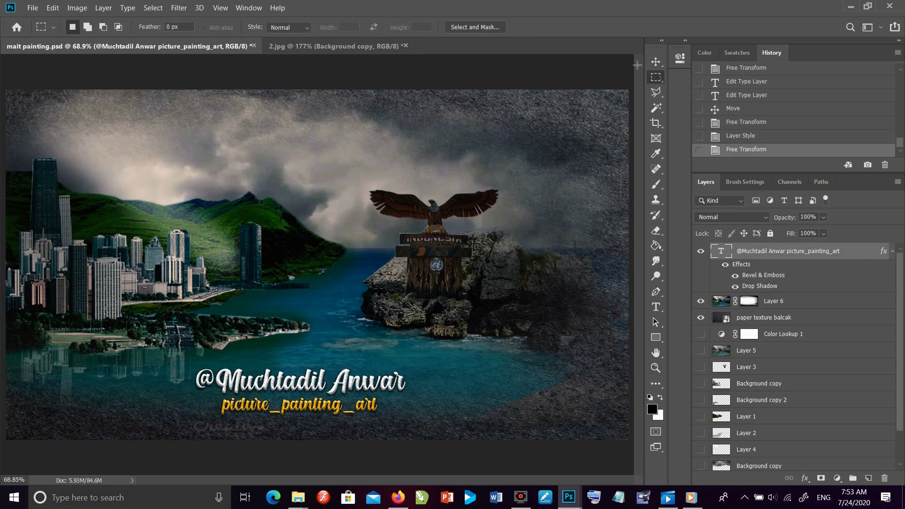